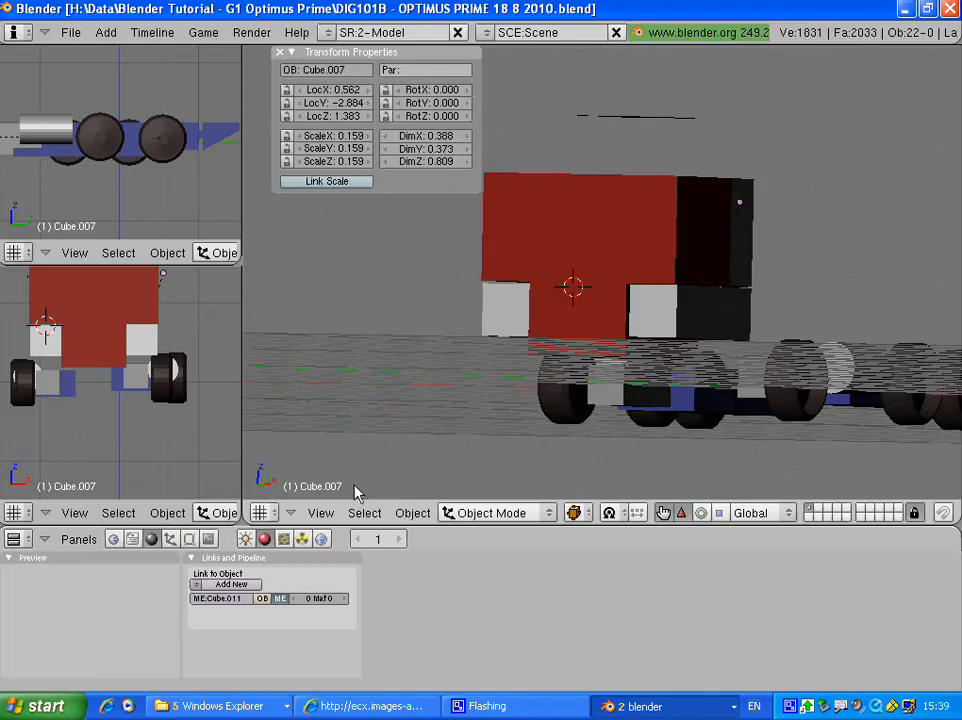
- Set the main viewport to front view and examine the Optimus Prime reference picture in Internet Explorer before returning to Blender
left_click(320, 513)
left_click(324, 336)
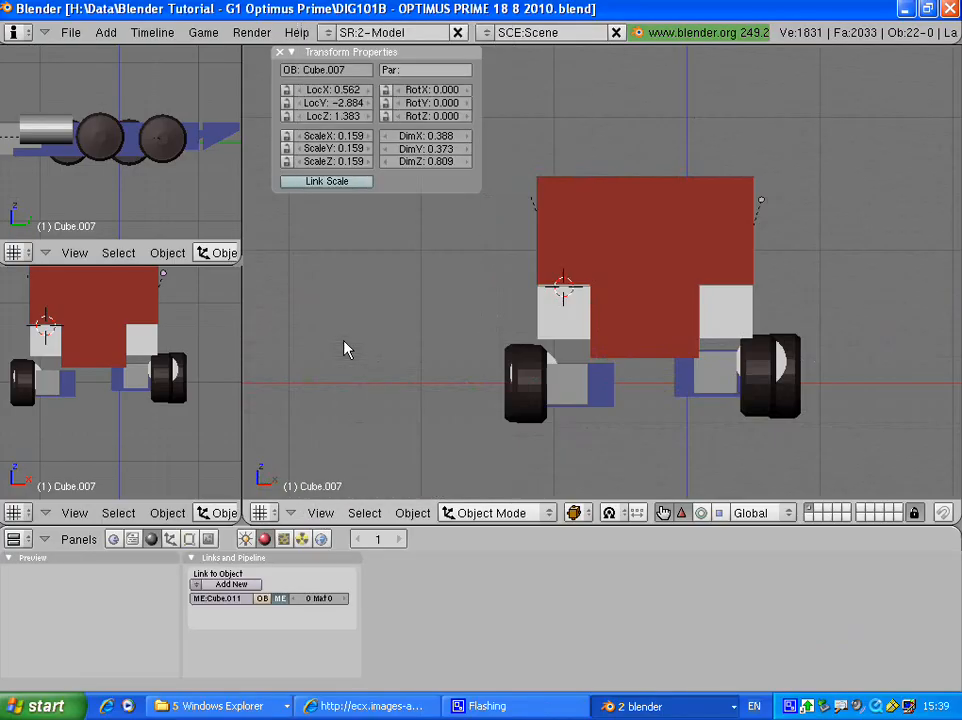
left_click(350, 706)
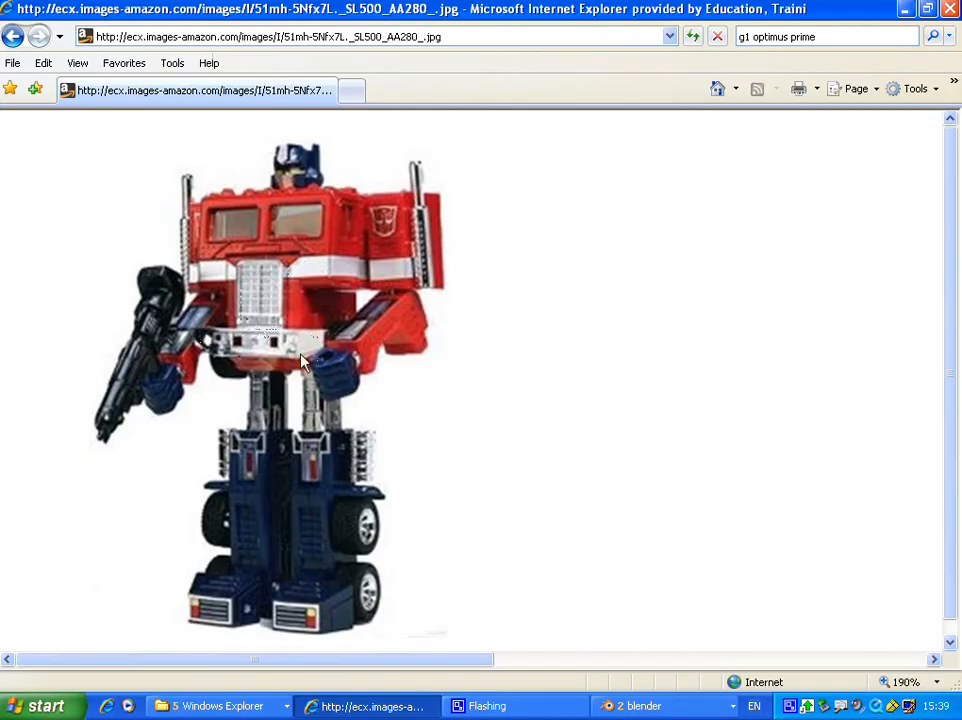
left_click(625, 706)
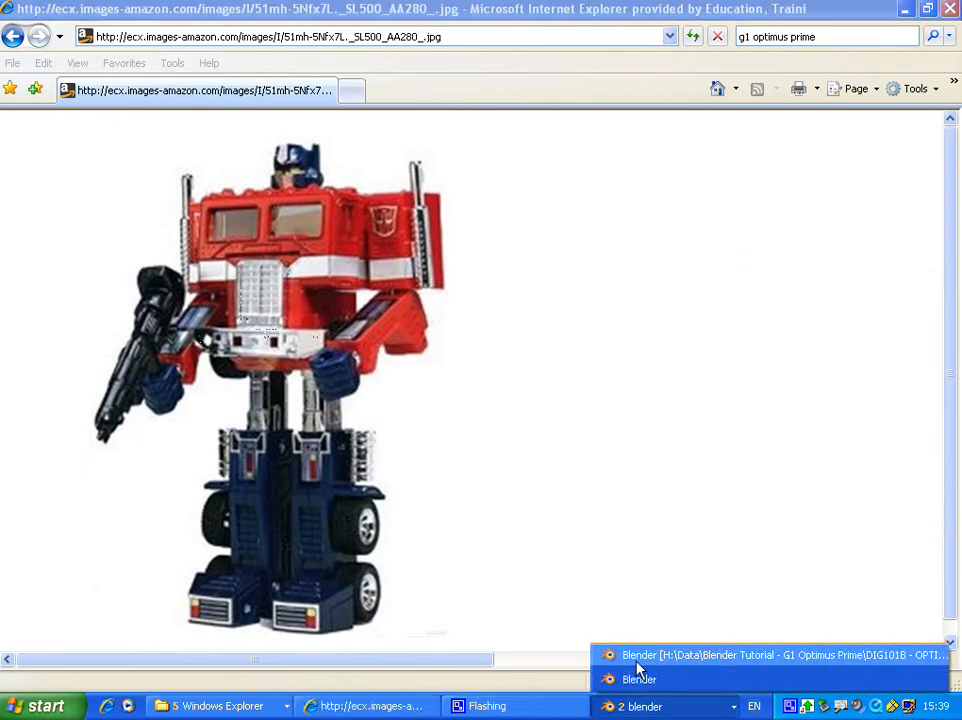
left_click(637, 658)
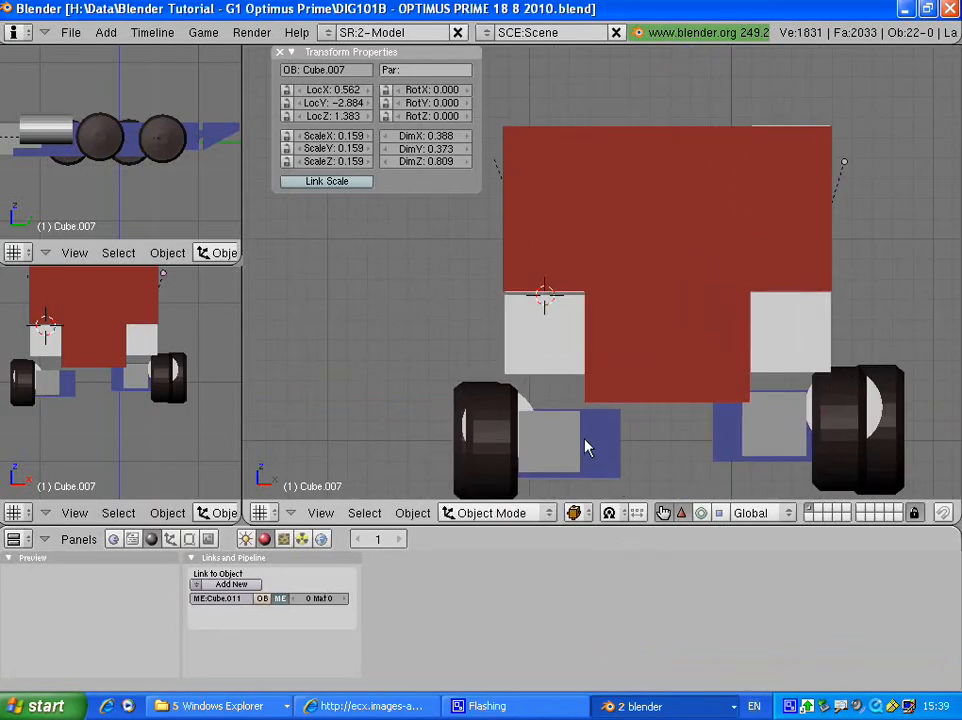
- Move both wheeled leg assemblies outward along X, away from the cab, to about X -1.502 and X 0.981
right_click(563, 455)
left_click_drag(607, 445, 485, 443)
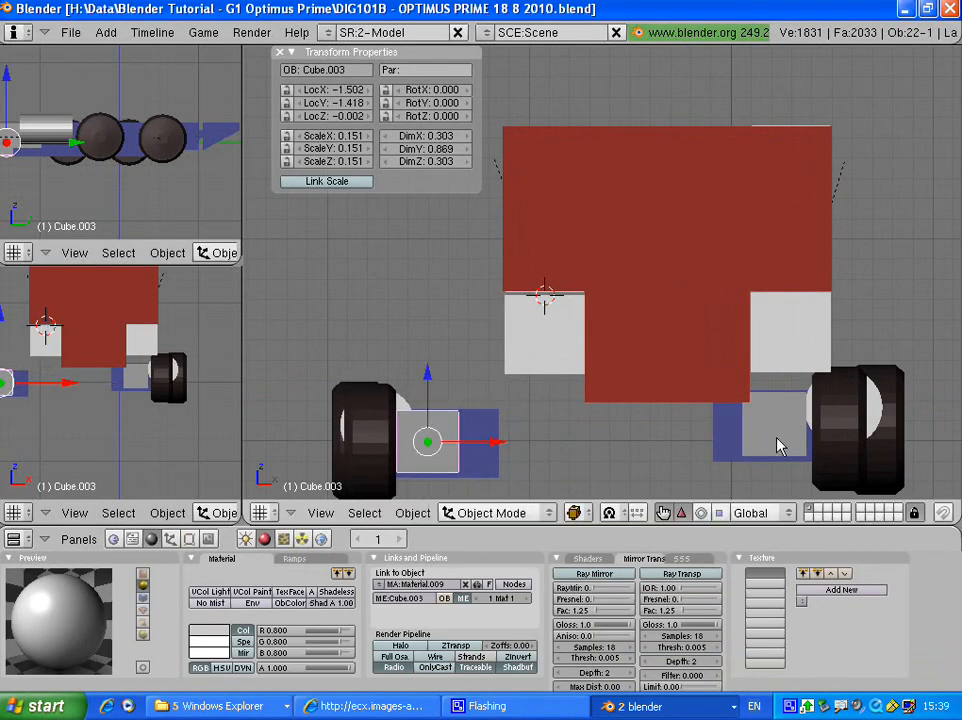
right_click(777, 444)
scroll(758, 447, "down", 3)
left_click_drag(768, 362, 856, 361)
- Add a mesh cube and move it out in front of the cab to about Y -4.913
key("space")
mouse_move(698, 382)
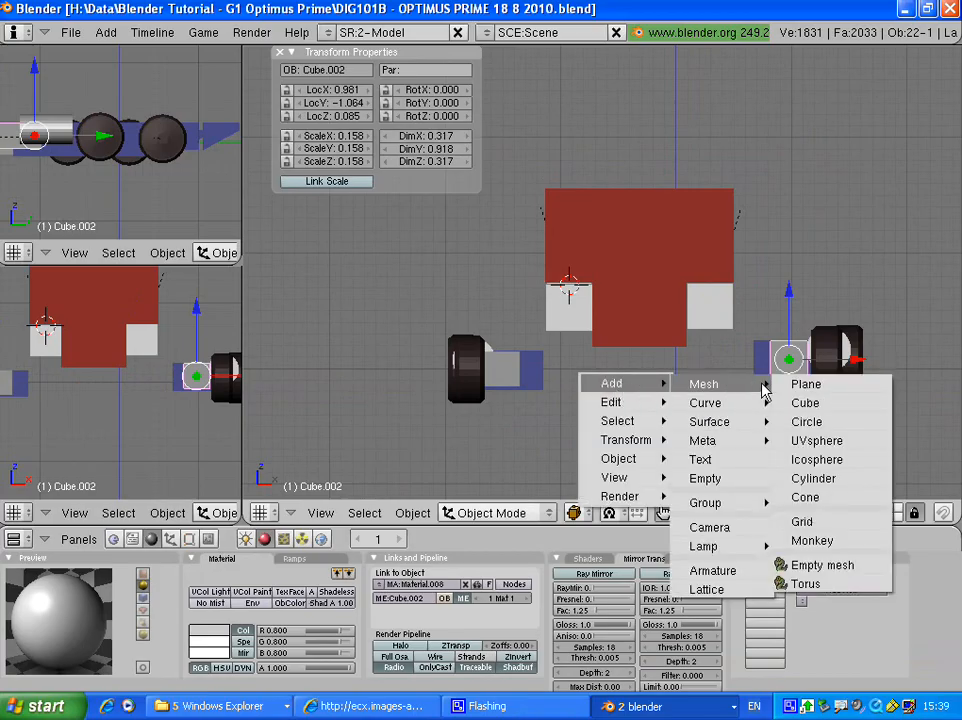
left_click(745, 399)
middle_click_drag(818, 408, 640, 283)
left_click_drag(640, 283, 440, 280)
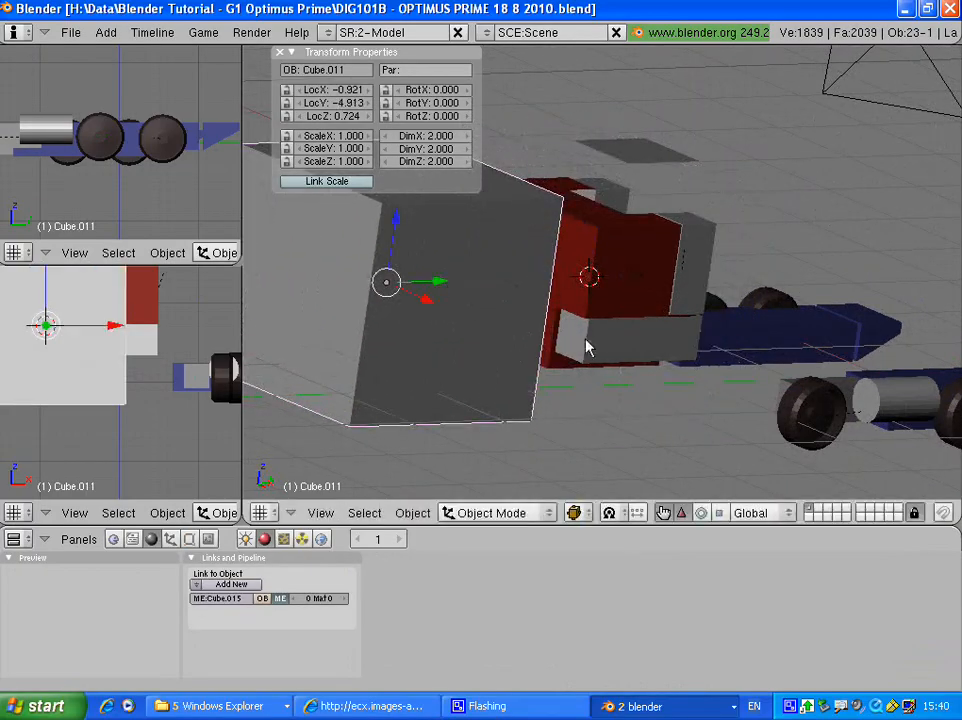
- Scale the new cube down and flatten it into a thin plate about 0.795 wide, 0.051 deep and 0.238 high
key("s")
left_click(413, 297)
middle_click_drag(413, 297, 532, 328)
scroll(529, 321, "up", 2)
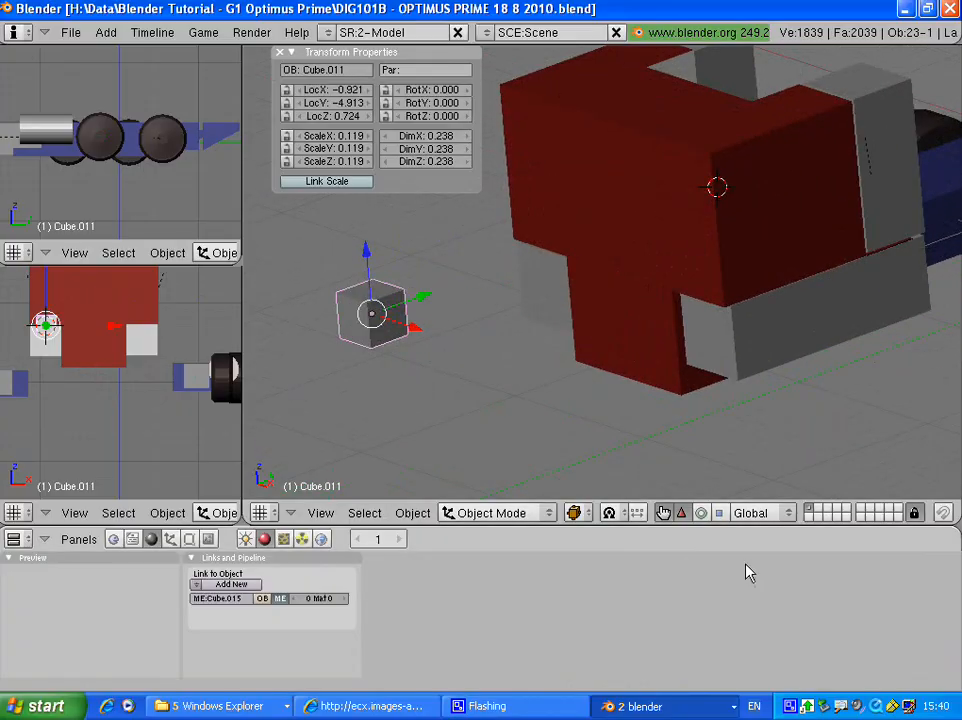
left_click(704, 514)
left_click(719, 513)
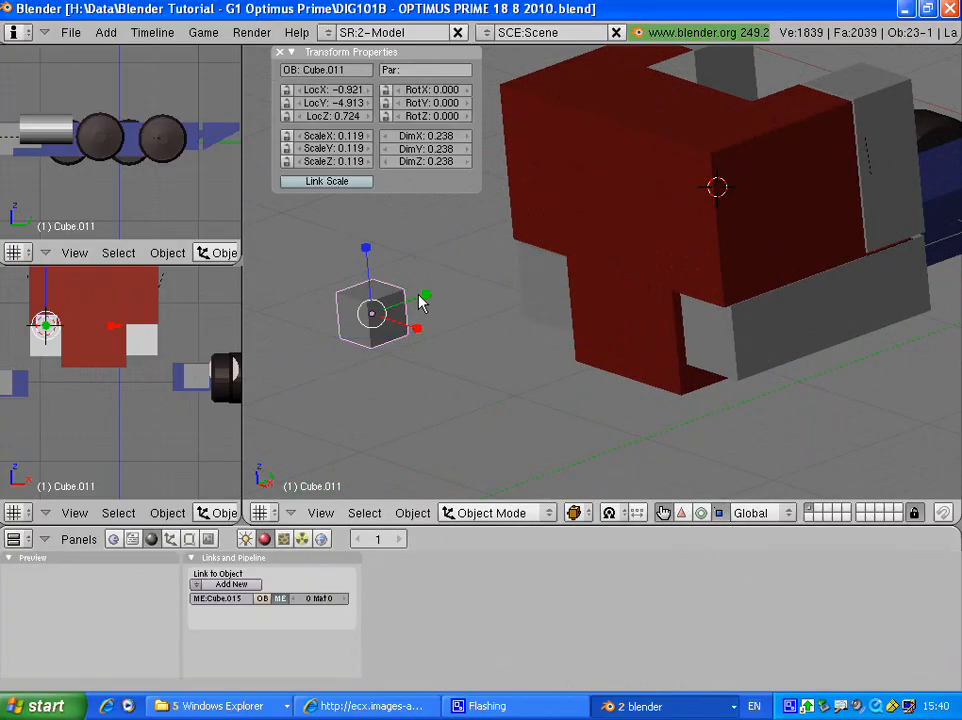
left_click_drag(420, 303, 498, 374)
middle_click_drag(498, 374, 563, 314)
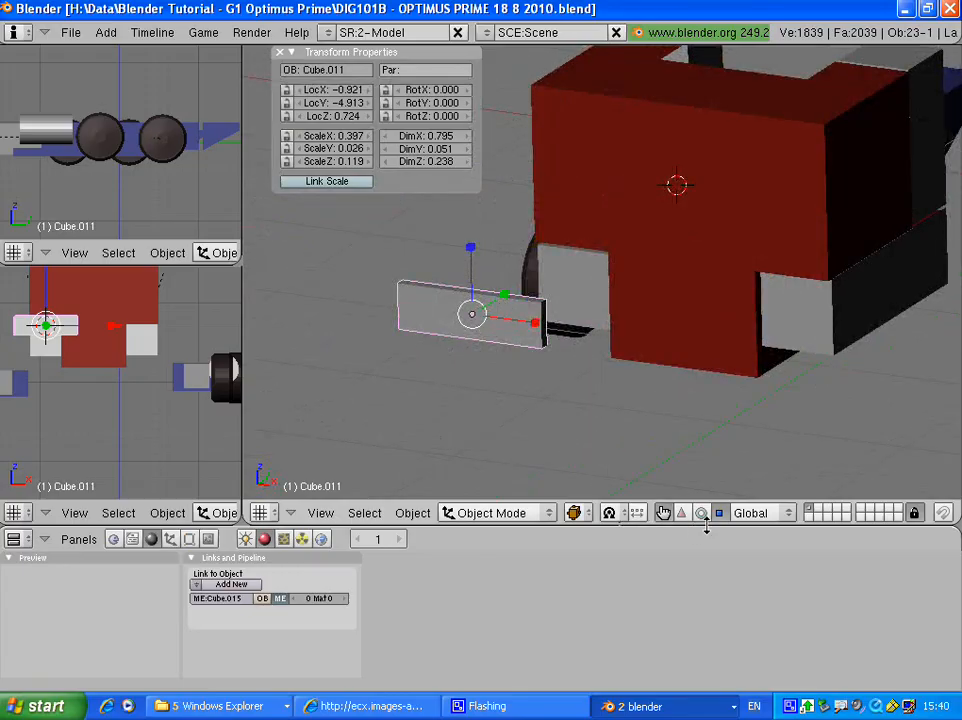
- Position the plate against the front of the cab at about X -0.334, Y -3.835, Z 0.479
key("g")
key("y")
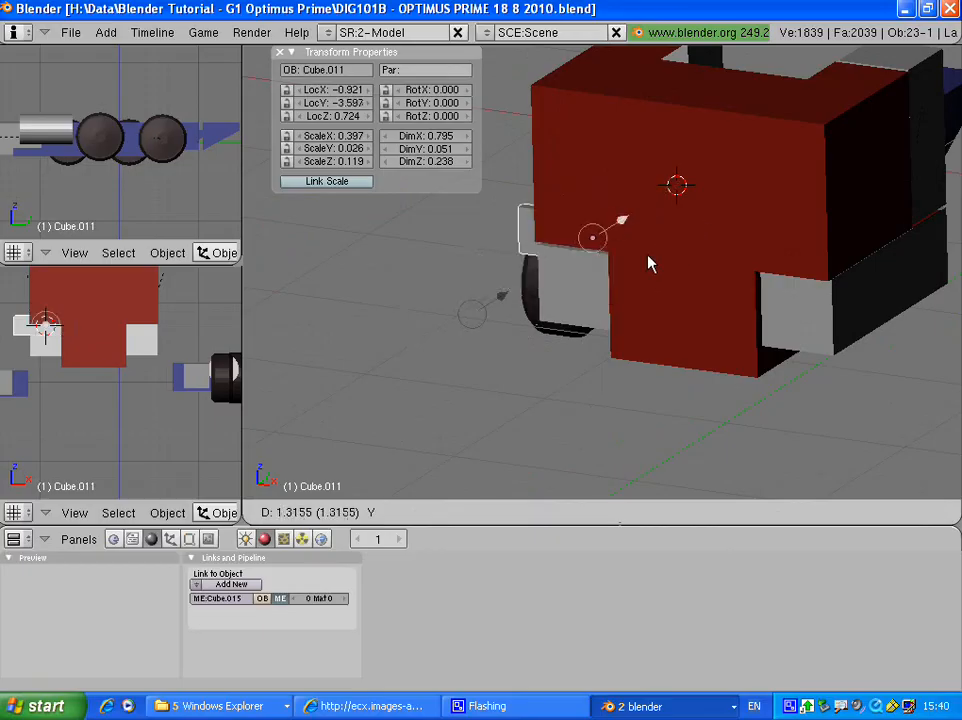
left_click(633, 275)
key("g")
key("x")
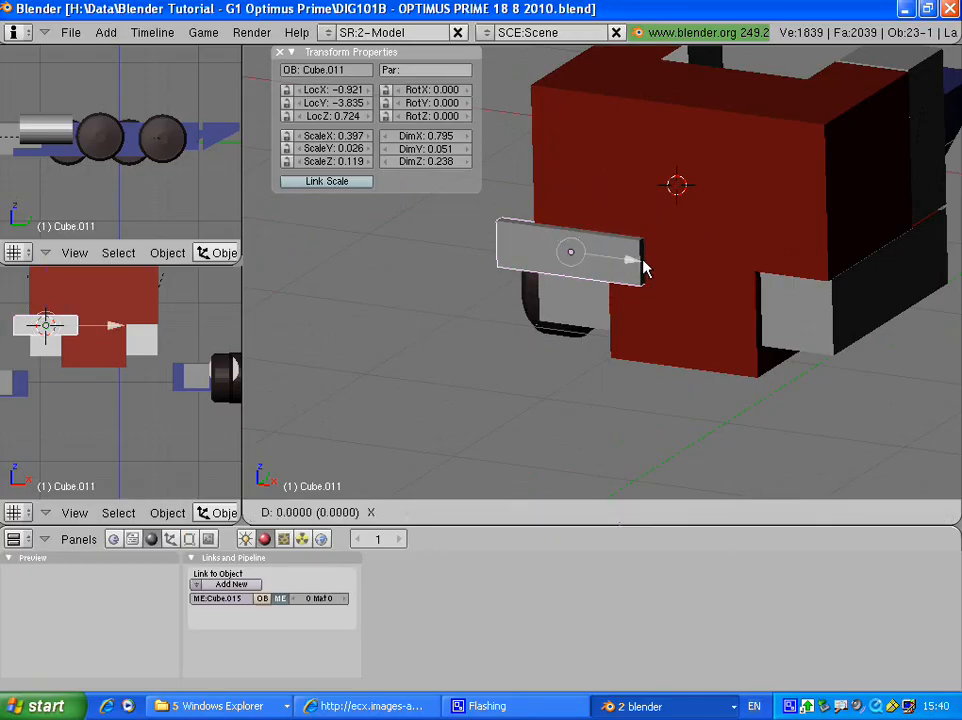
left_click(747, 280)
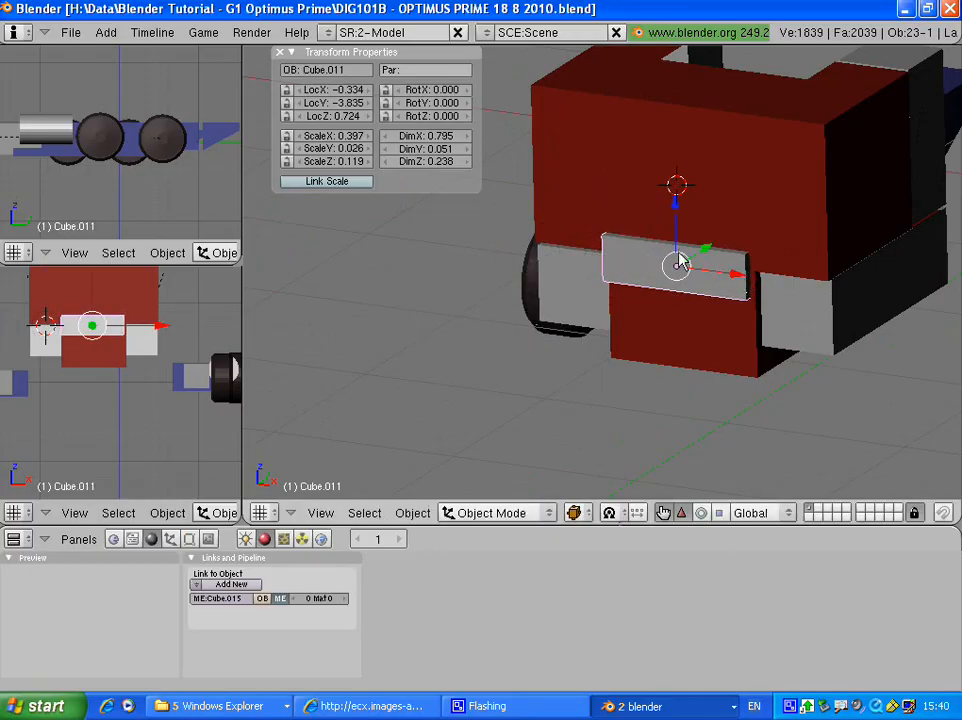
key("g")
key("z")
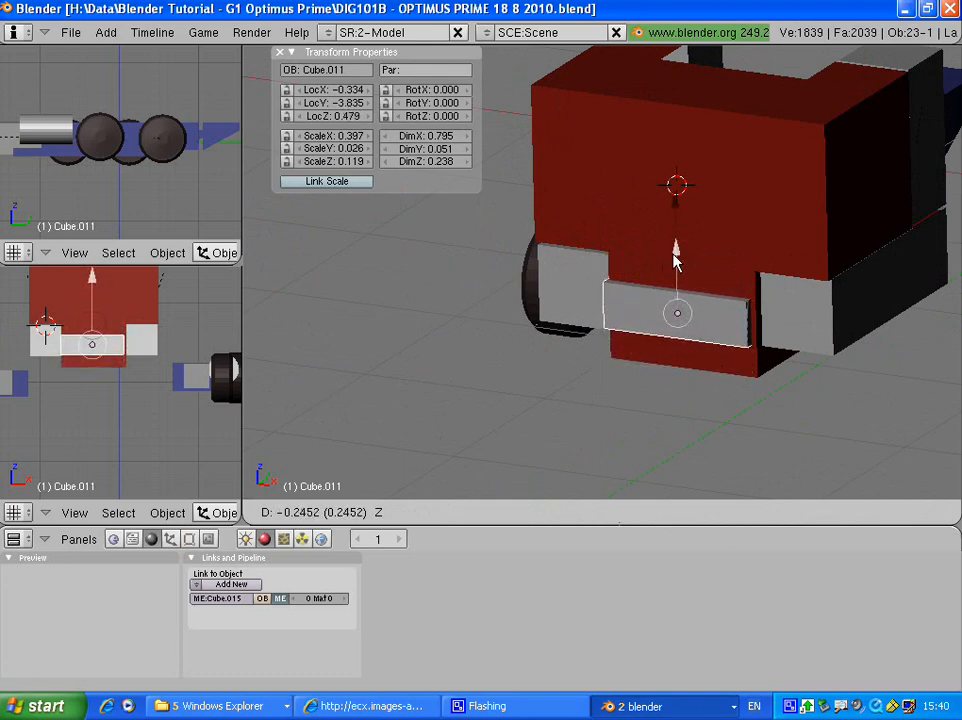
left_click(676, 262)
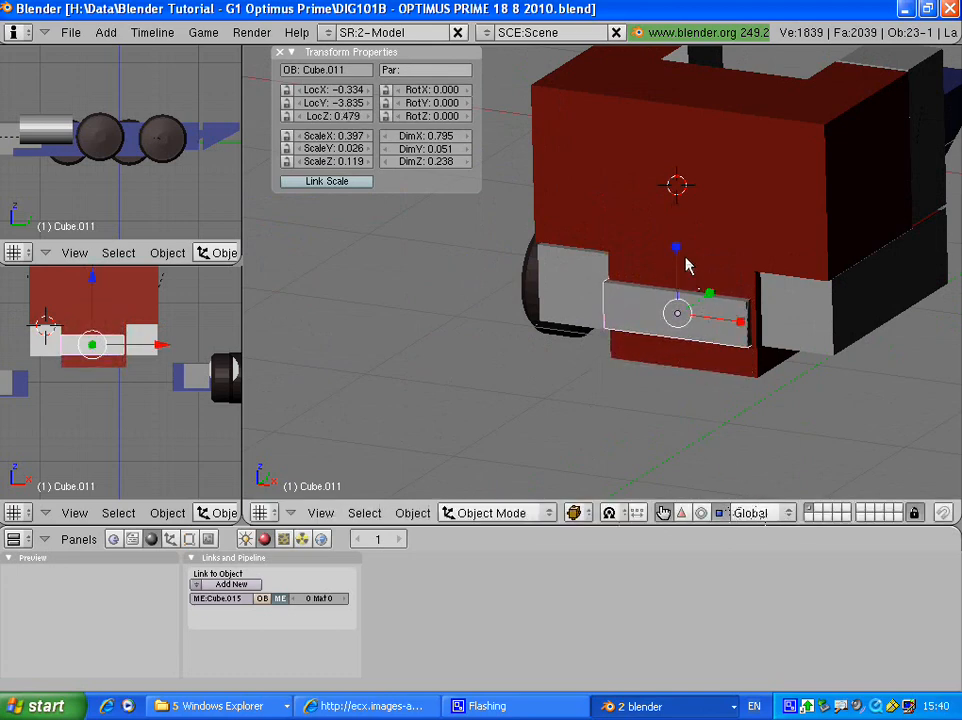
- Stretch the plate's height to about 0.728 and raise it to about Z 0.717
key("s")
key("z")
left_click(678, 180)
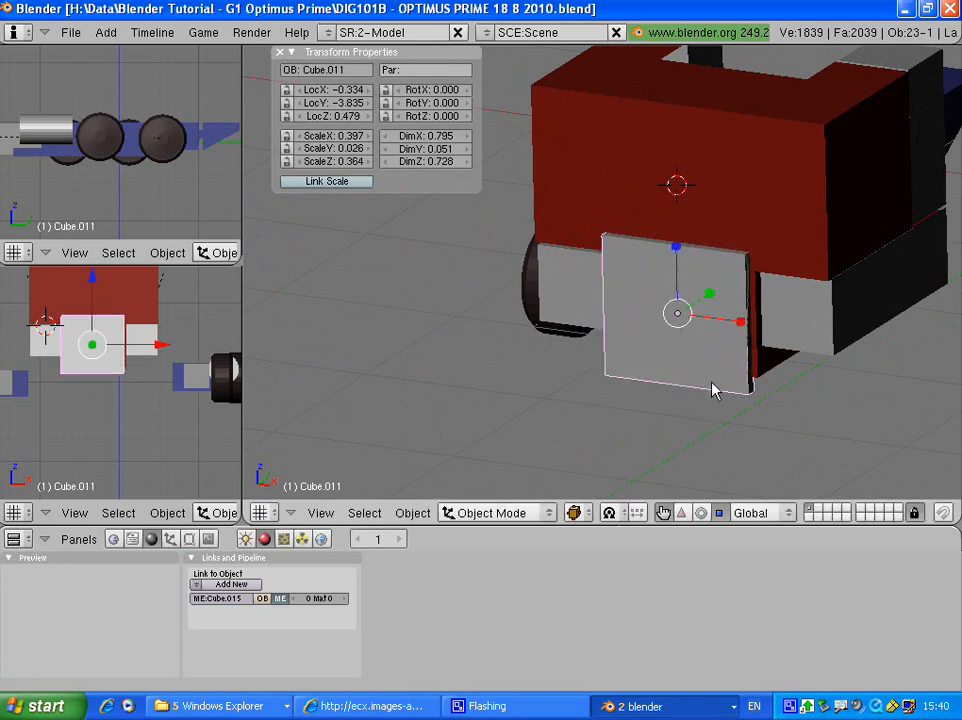
key("g")
key("z")
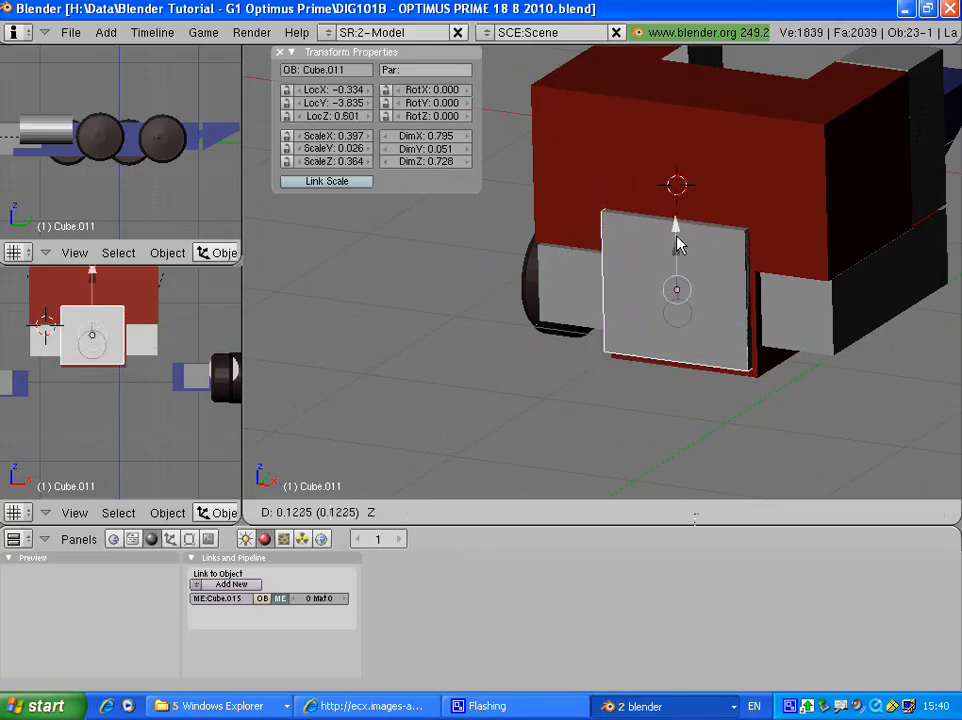
left_click(690, 245)
middle_click_drag(708, 268, 560, 323)
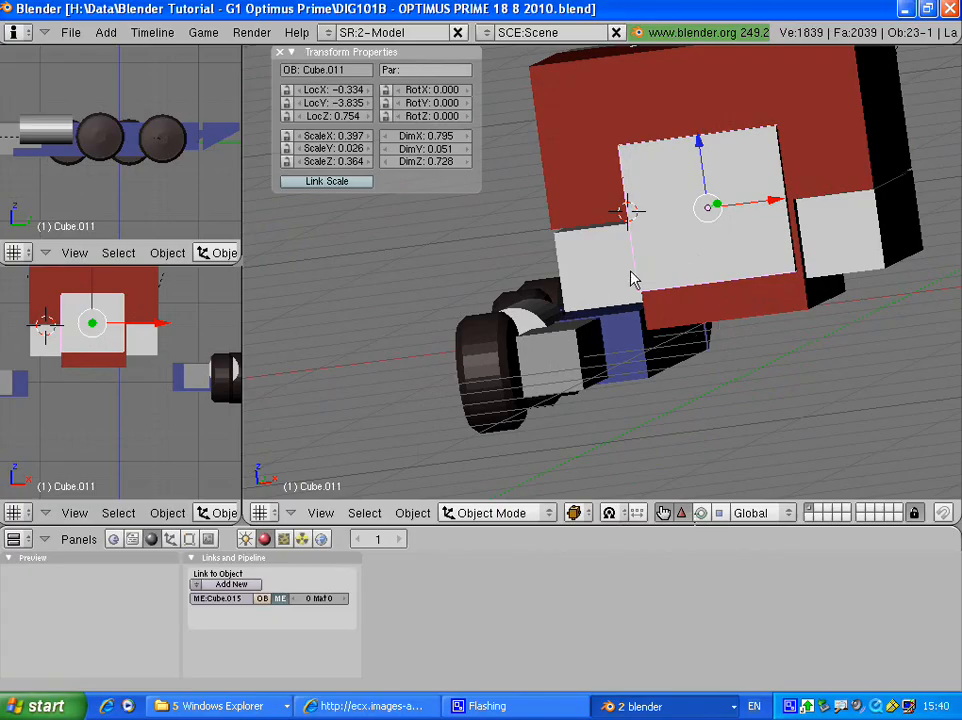
middle_click_drag(632, 280, 700, 320)
key("g")
key("z")
left_click(726, 403)
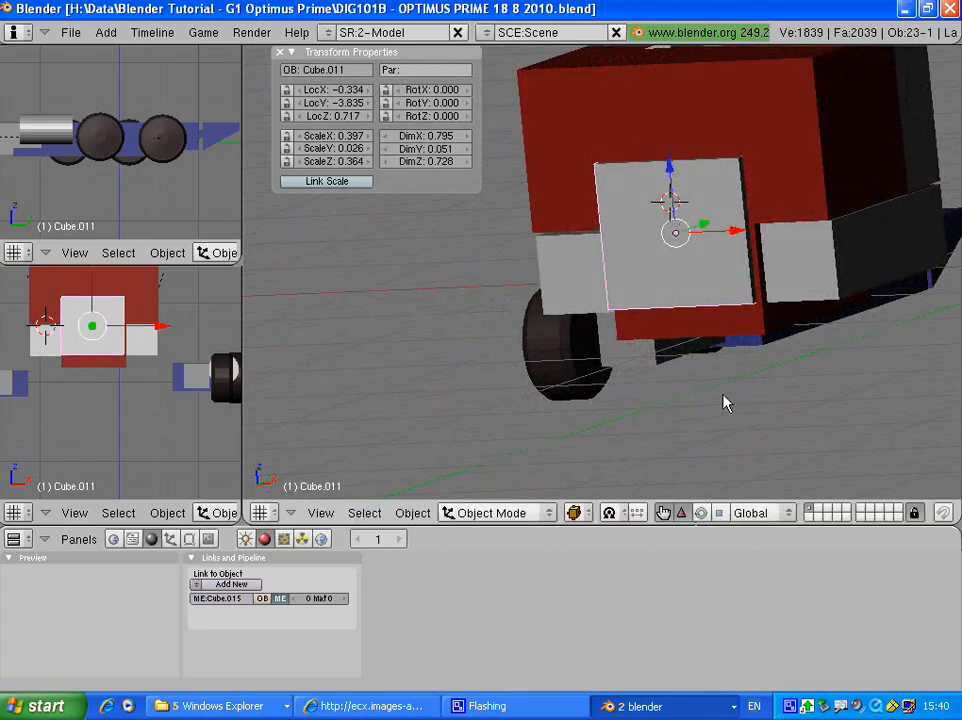
- Resize the grille plate to about 0.772 wide and 0.680 high, and centre it on the cab at about X -0.316
key("s")
key("z")
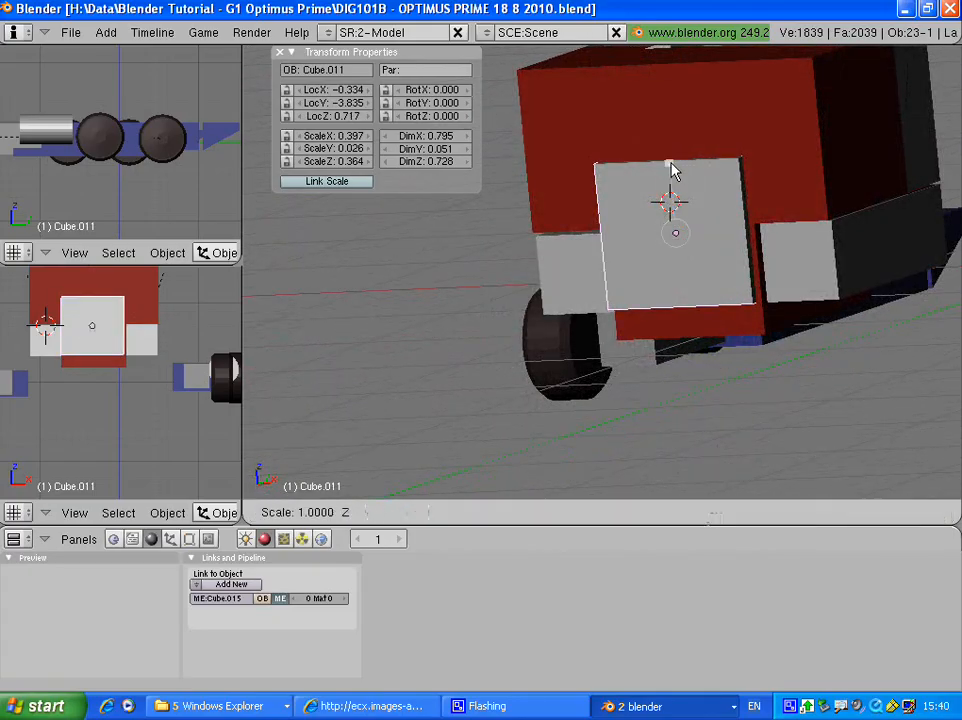
left_click(741, 238)
key("s")
key("x")
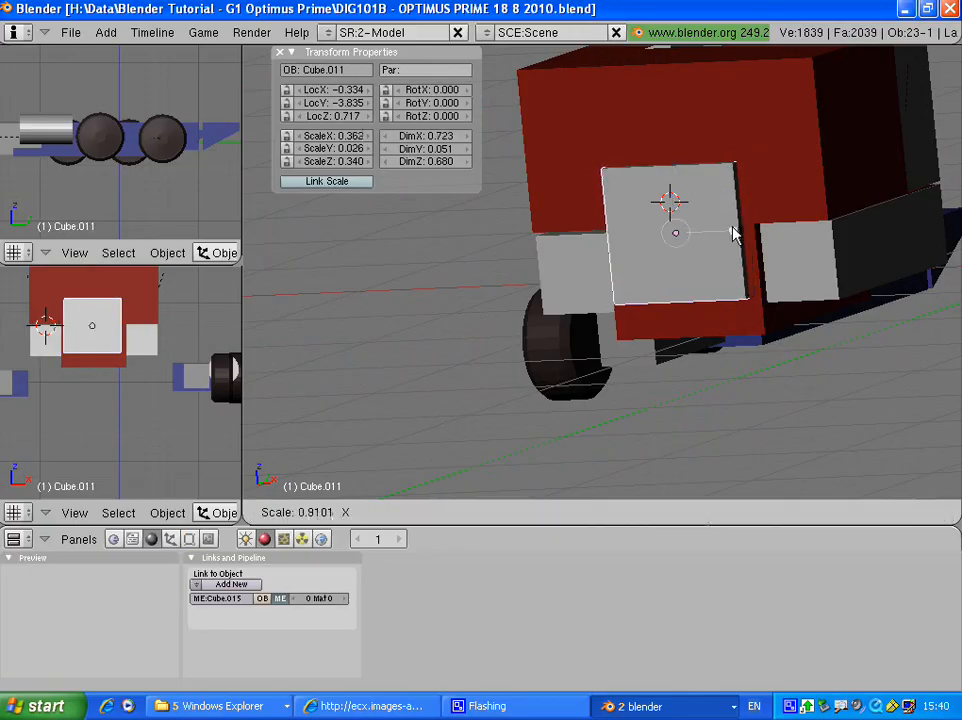
left_click(706, 247)
middle_click_drag(706, 247, 733, 453)
left_click_drag(796, 232, 790, 235)
middle_click_drag(642, 150, 620, 175)
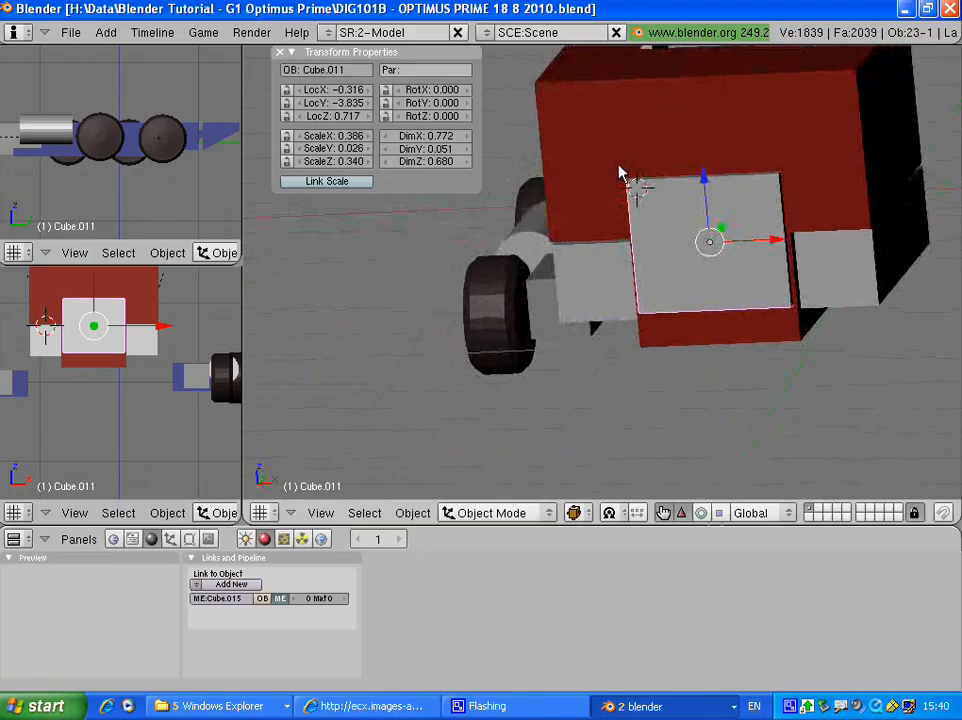
- Pull the plate forward, clear of the cab, to about Y -4.441
scroll(595, 206, "up", 5)
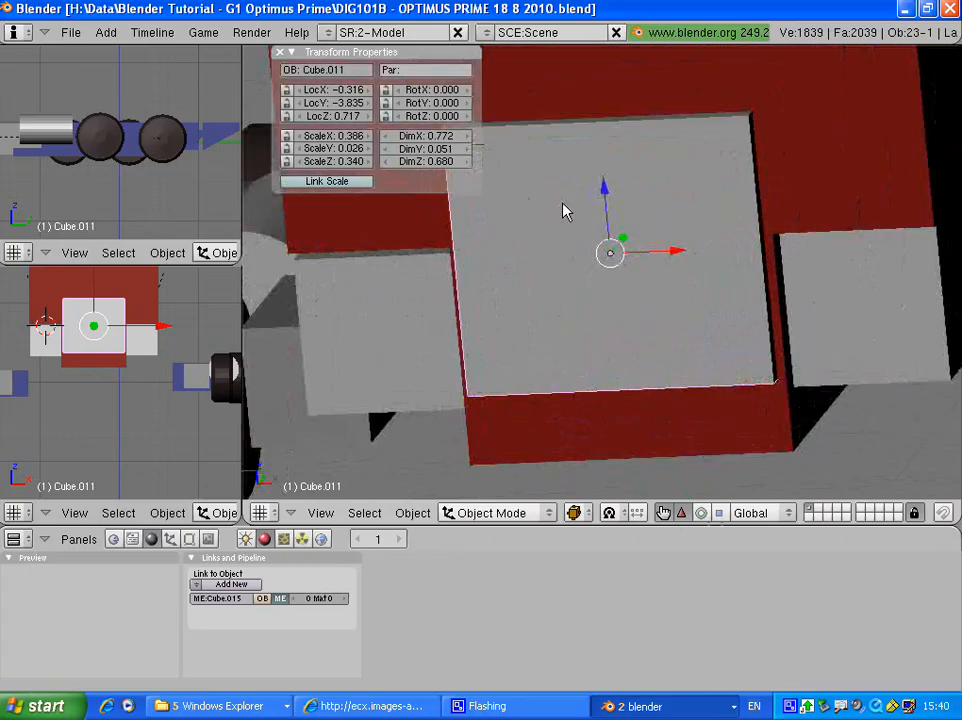
middle_click_drag(556, 237, 570, 279)
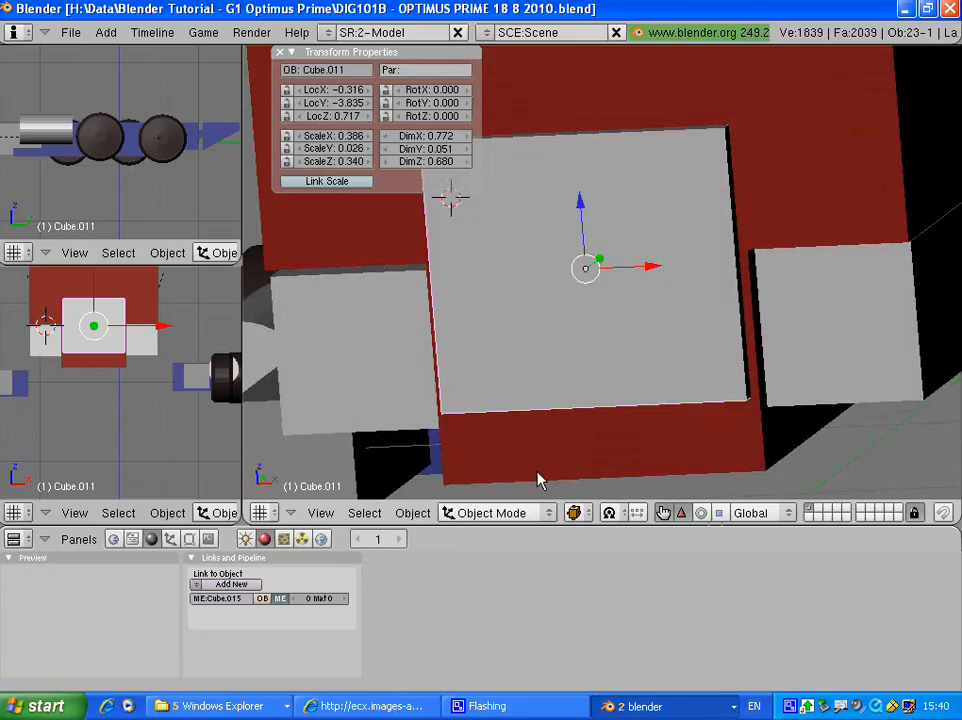
middle_click_drag(540, 481, 560, 314)
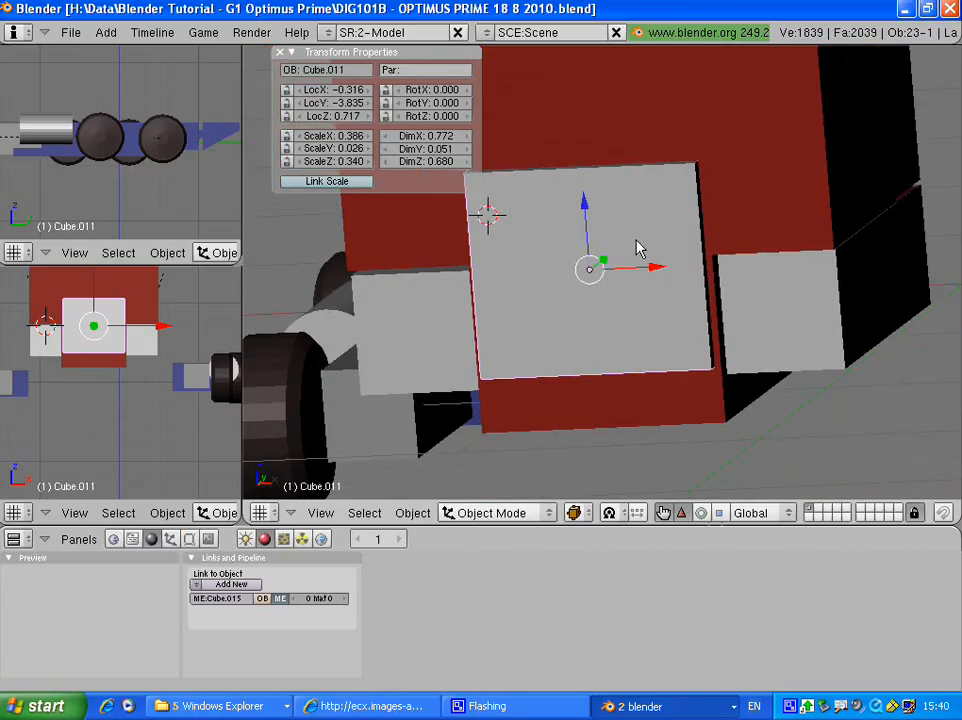
middle_click_drag(640, 249, 530, 301)
left_click_drag(530, 301, 392, 377)
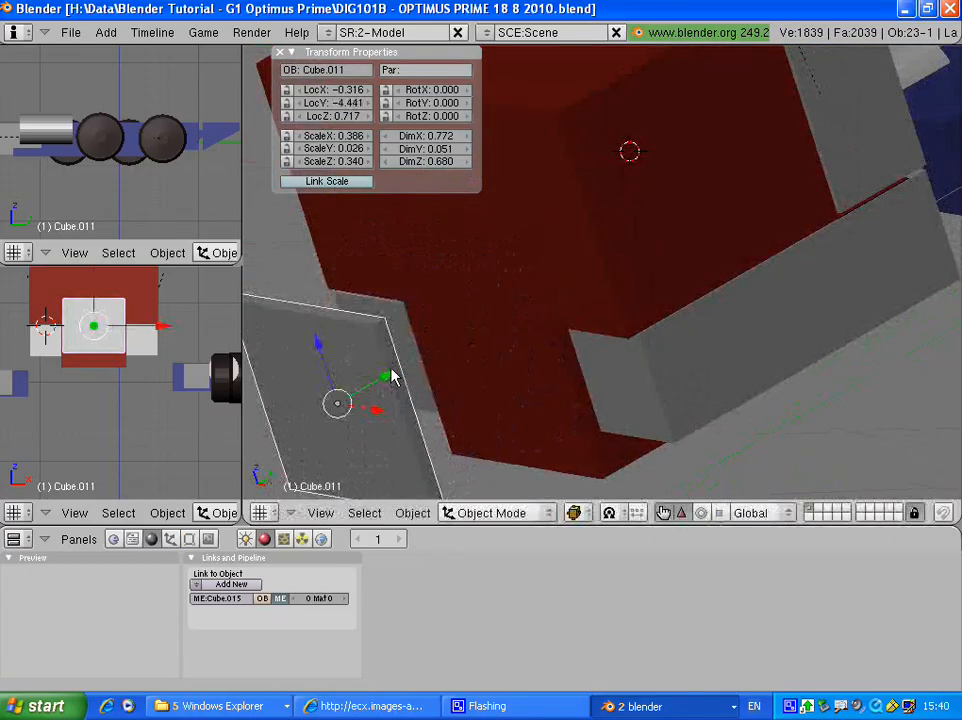
middle_click_drag(392, 377, 570, 310)
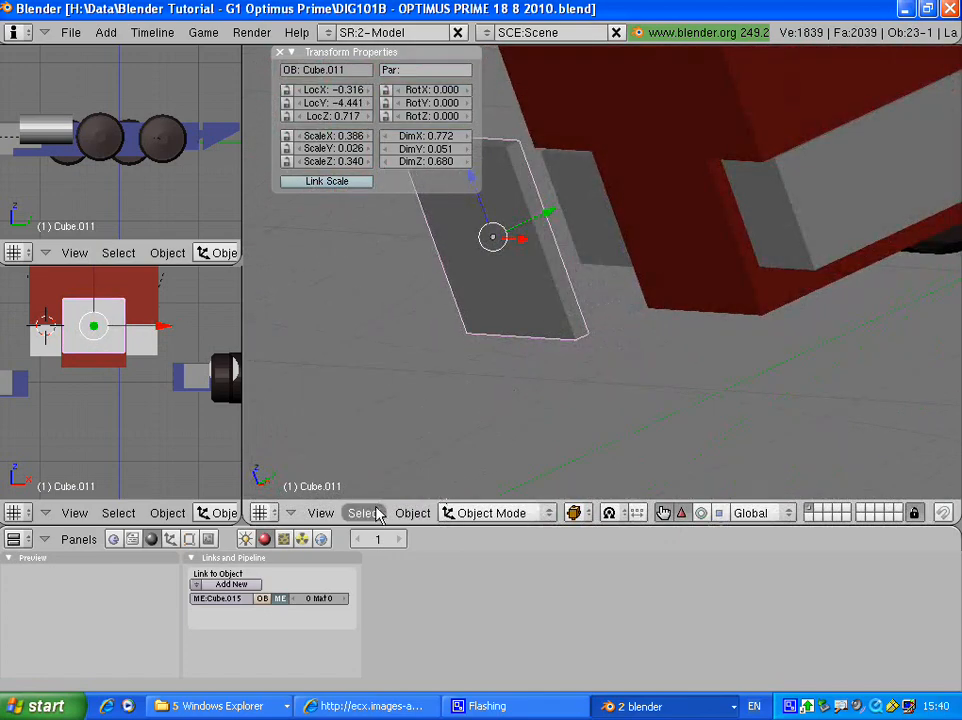
- In side view, enter Edit Mode on the plate and select the four vertices of its outer front face
left_click(320, 515)
left_click(333, 318)
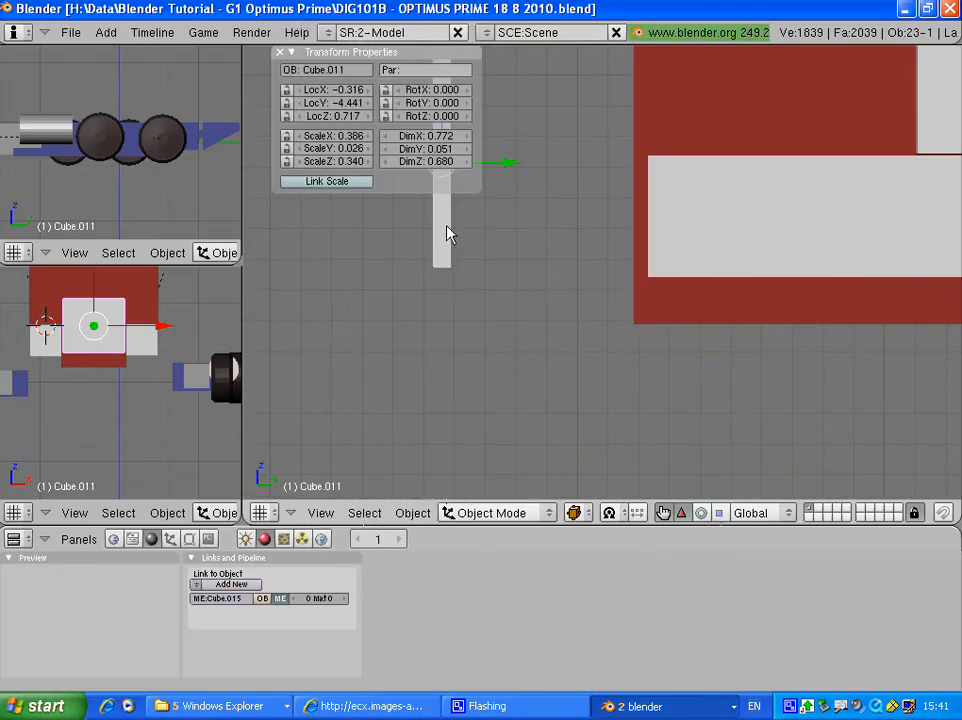
left_click(500, 512)
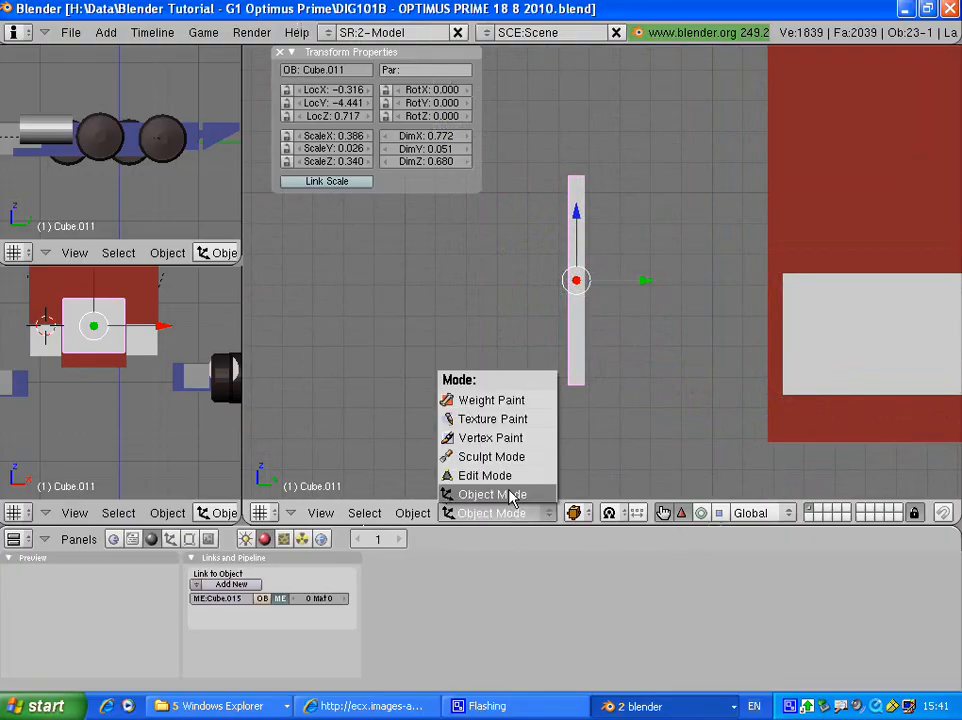
left_click(494, 474)
key("a")
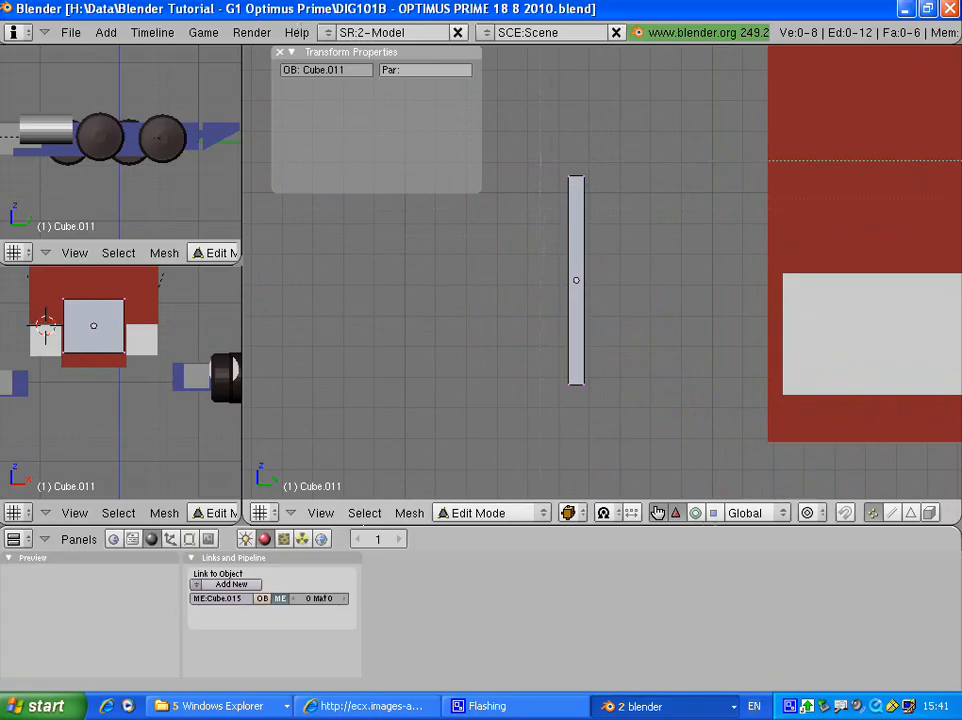
left_click_drag(540, 159, 578, 403)
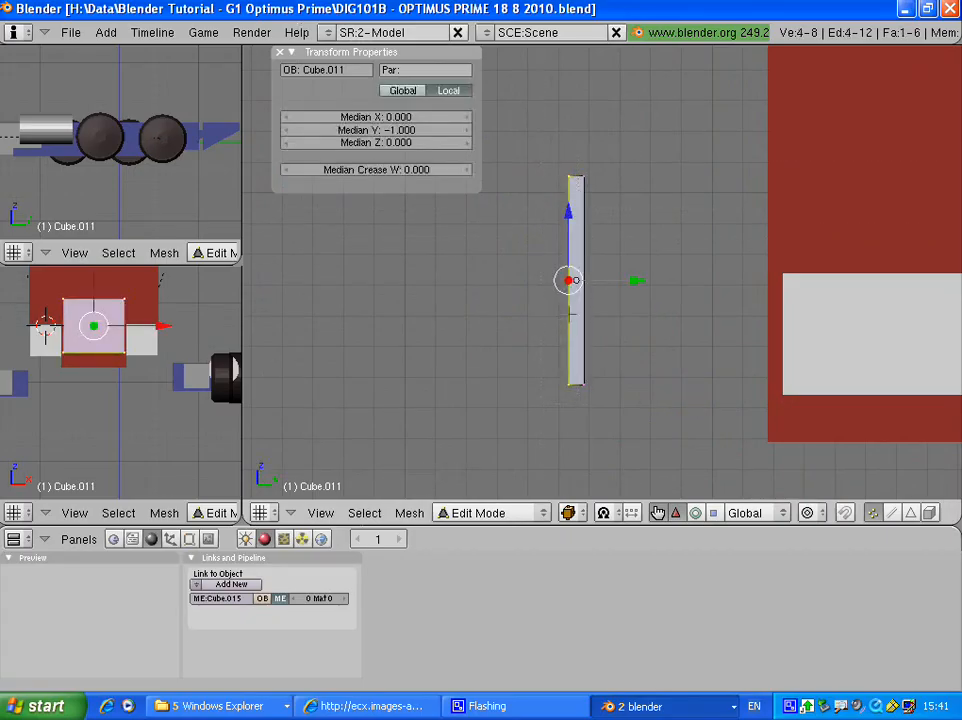
- Extrude the plate's front face forward as a region to about local Y -2.225 and scale it inward to form bevelled edges
middle_click_drag(575, 281, 601, 286)
key("e")
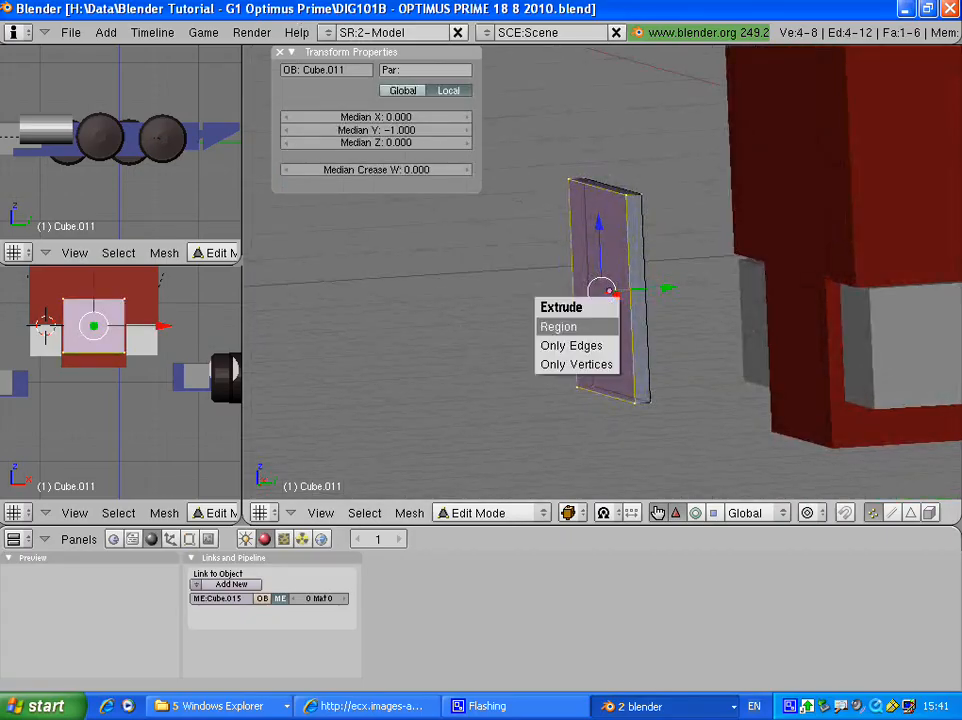
left_click(575, 326)
left_click(607, 291)
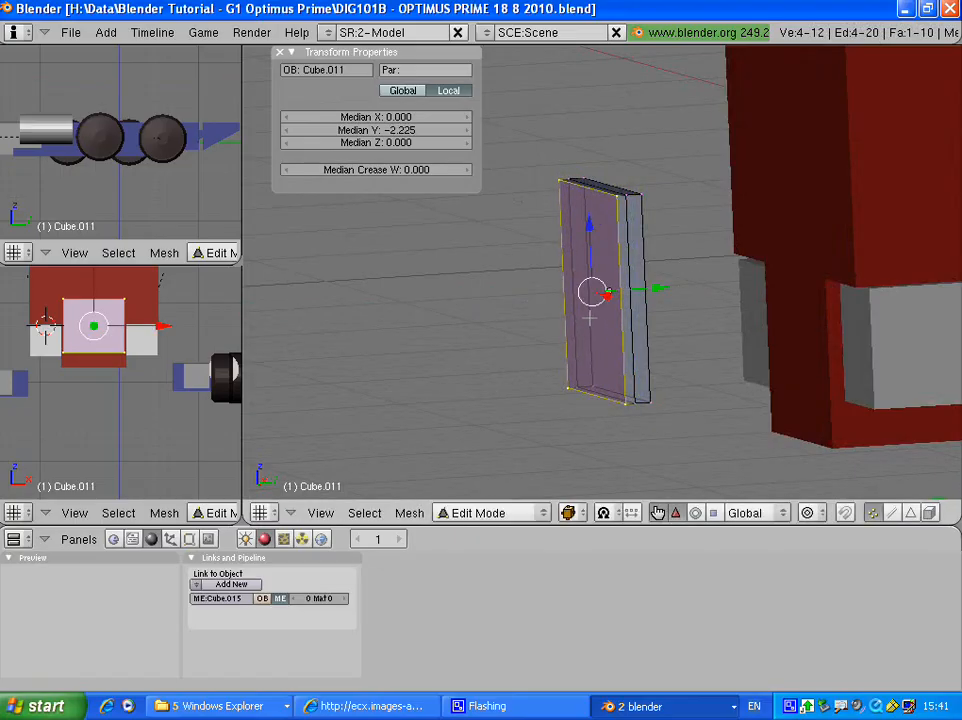
key("s")
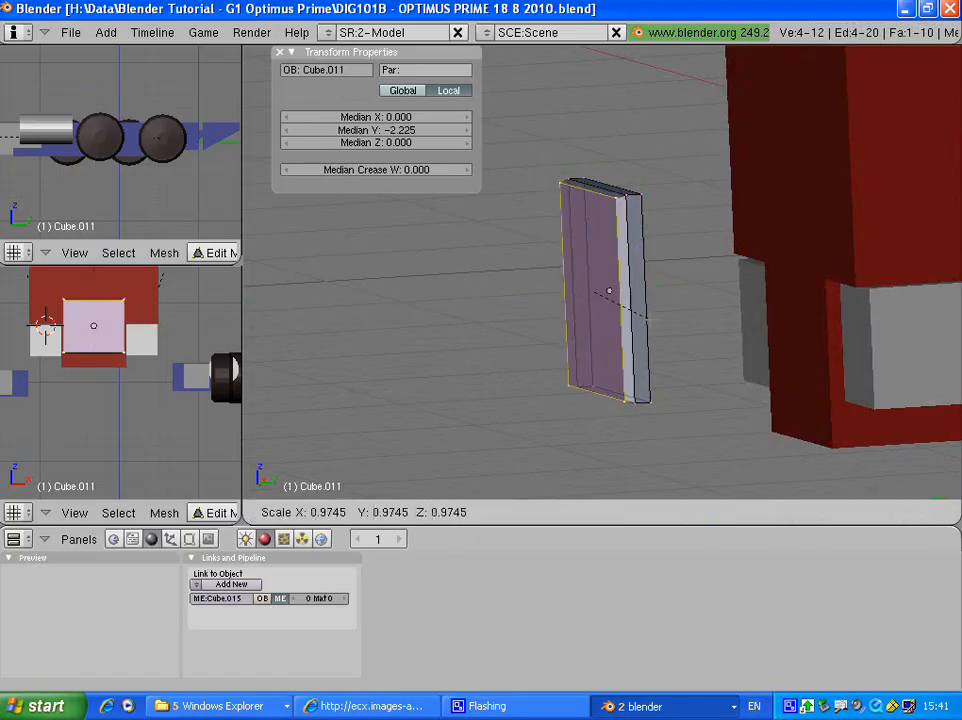
left_click(636, 309)
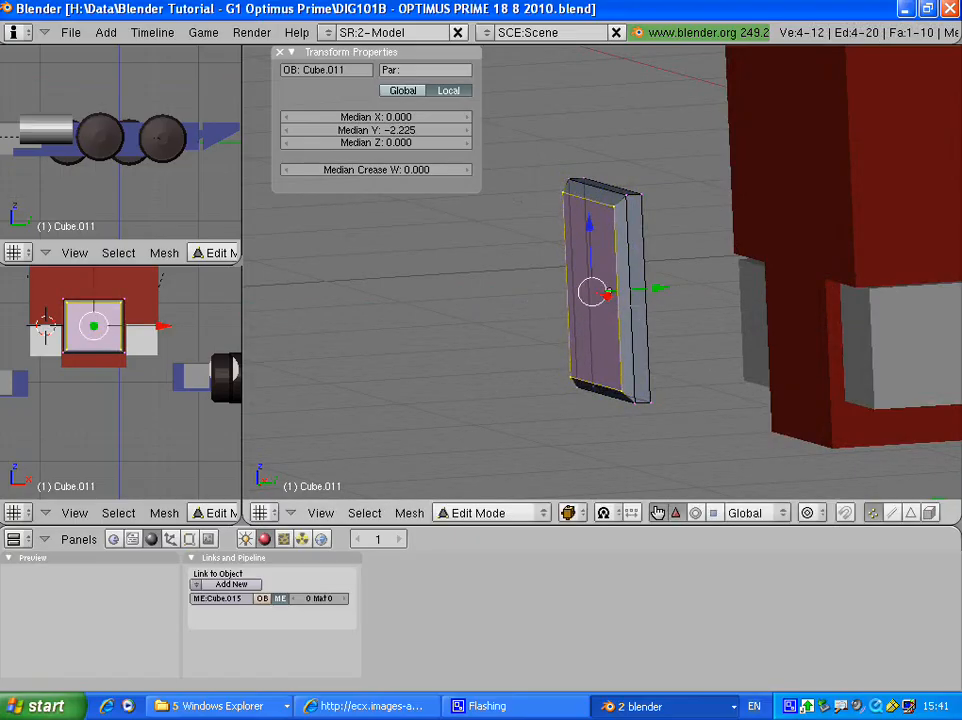
- Push the grille plate's inner front face back into the plate, to about local Y 0.248, leaving a raised rim
left_click_drag(655, 288, 678, 288)
middle_click_drag(678, 288, 820, 292)
mouse_move(748, 288)
middle_mouse_down()
mouse_move(556, 286)
mouse_move(760, 288)
middle_mouse_up()
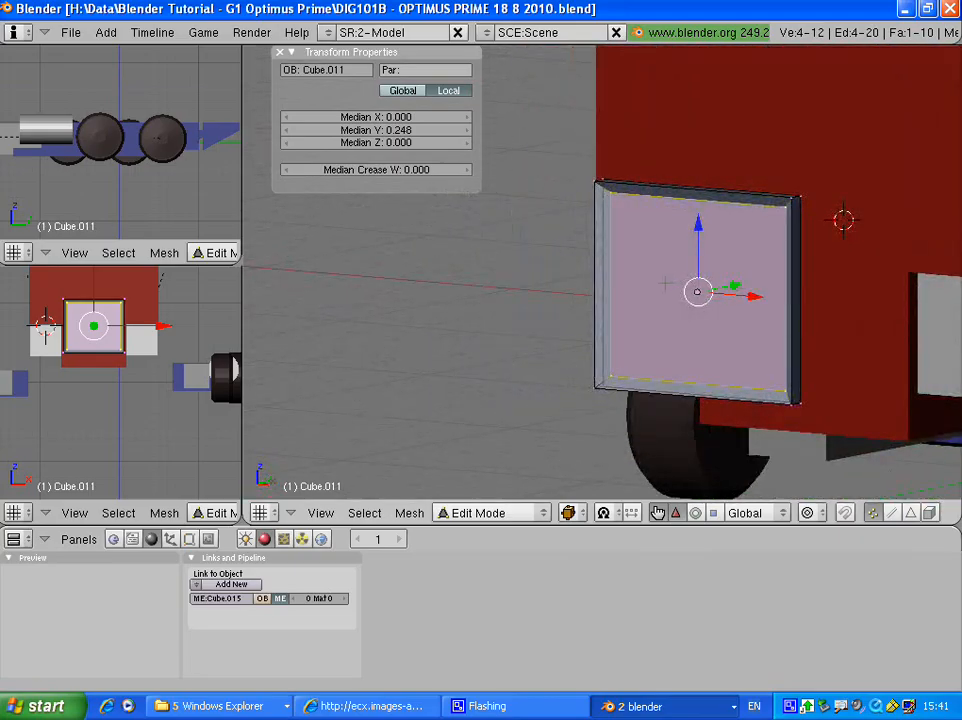
middle_click_drag(665, 284, 585, 268)
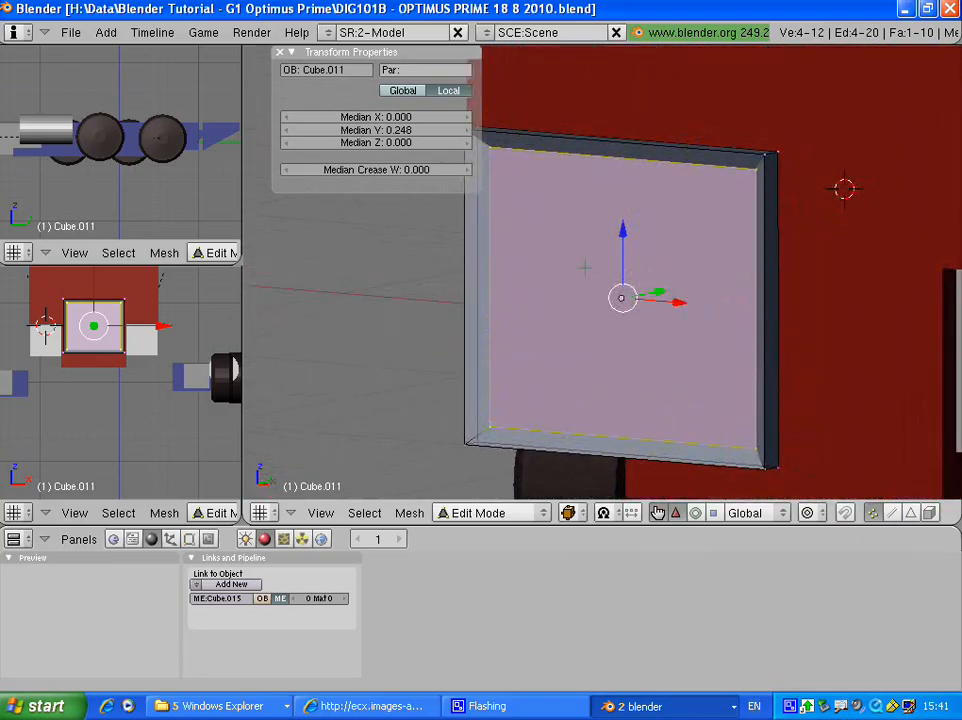
- Subdivide the recessed inner face three times into an 8 by 8 grid of faces
key("w")
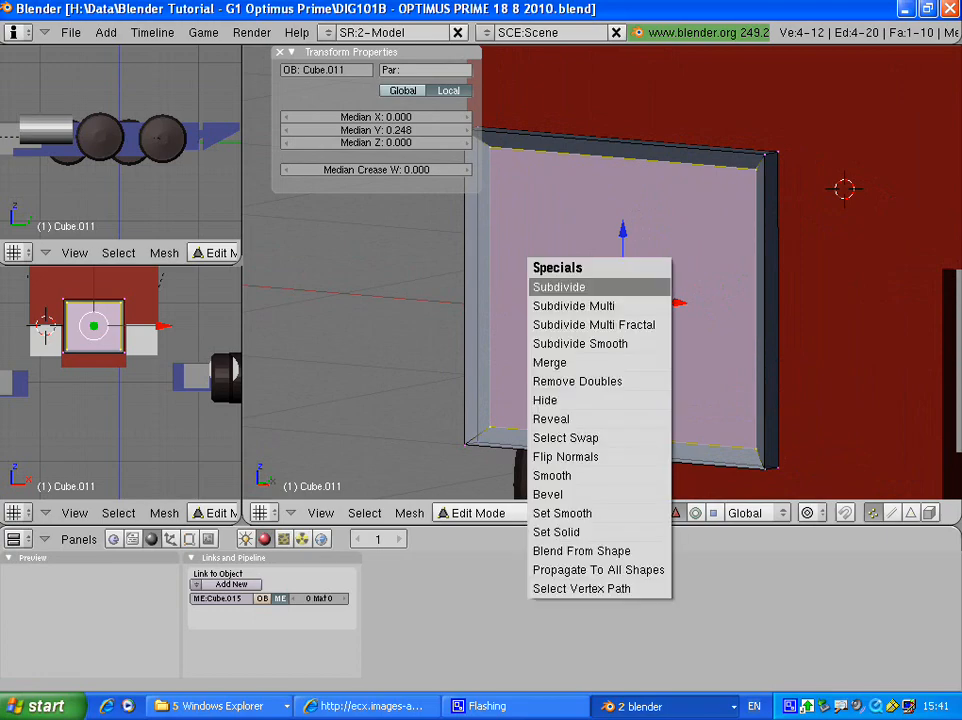
left_click(642, 287)
key("w")
left_click(642, 286)
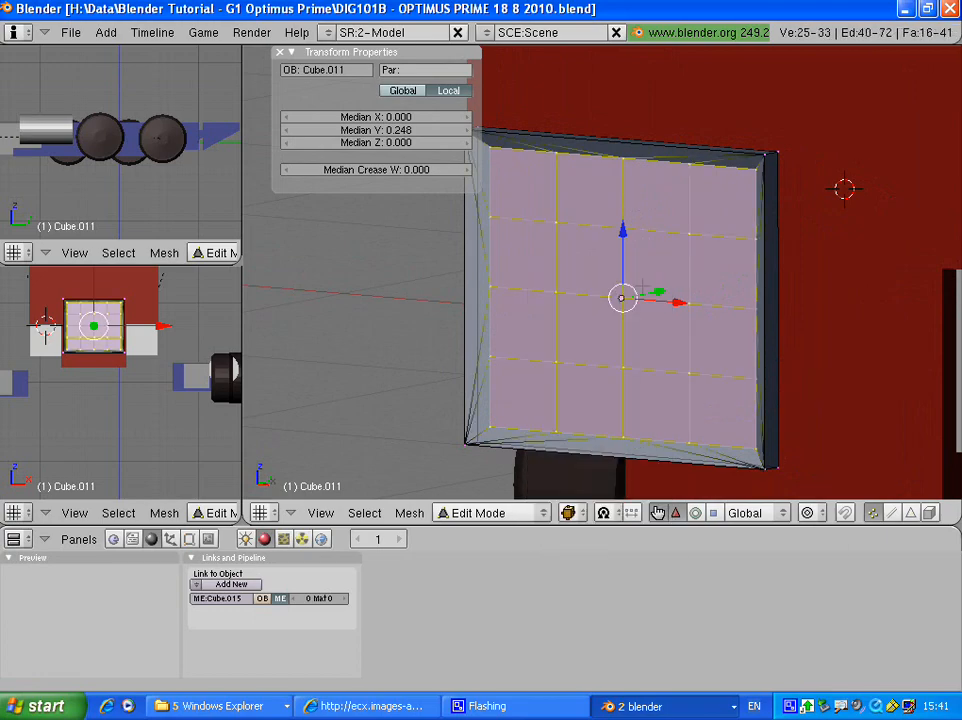
key("w")
left_click(637, 283)
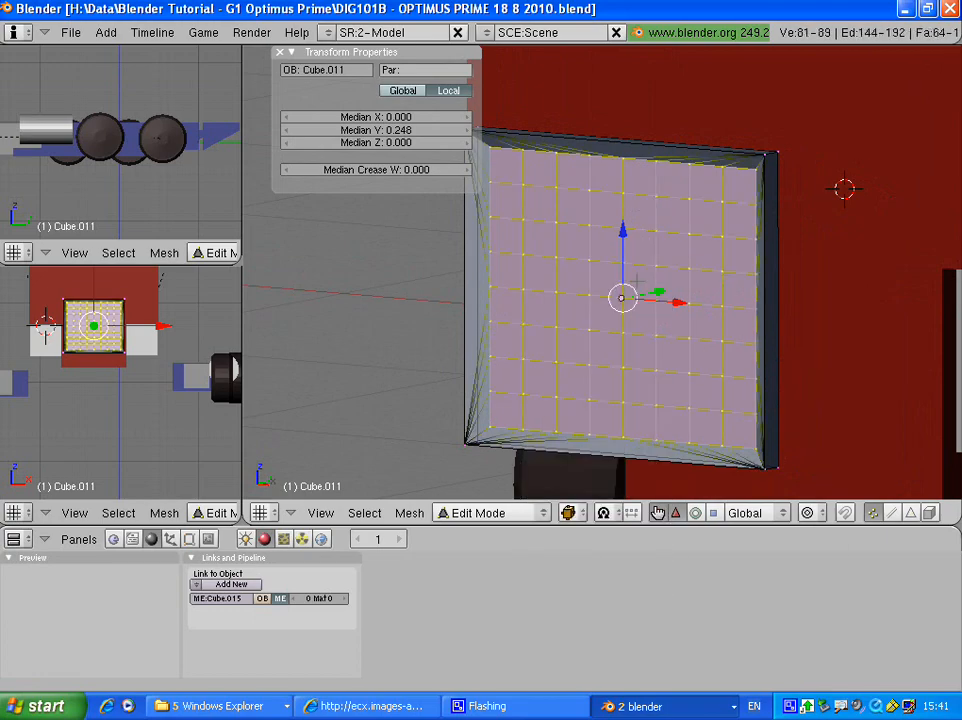
- Extrude the subdivided grid forward as a region to about local Y -1.009 and scale it inward from the rim
middle_click_drag(648, 280, 510, 287)
key("e")
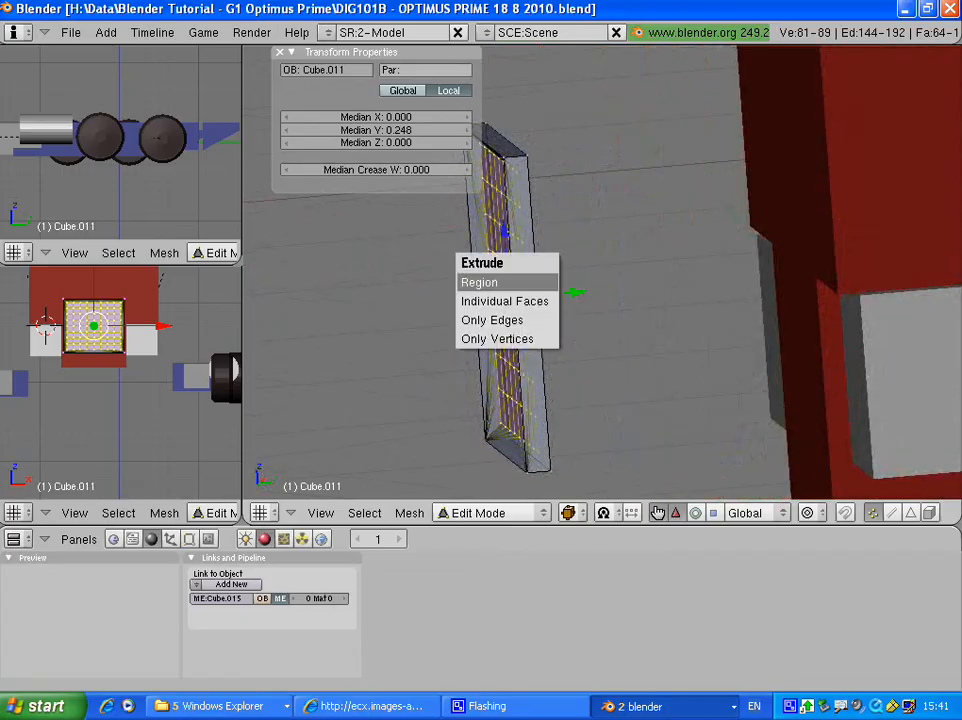
left_click(505, 282)
left_click(492, 288)
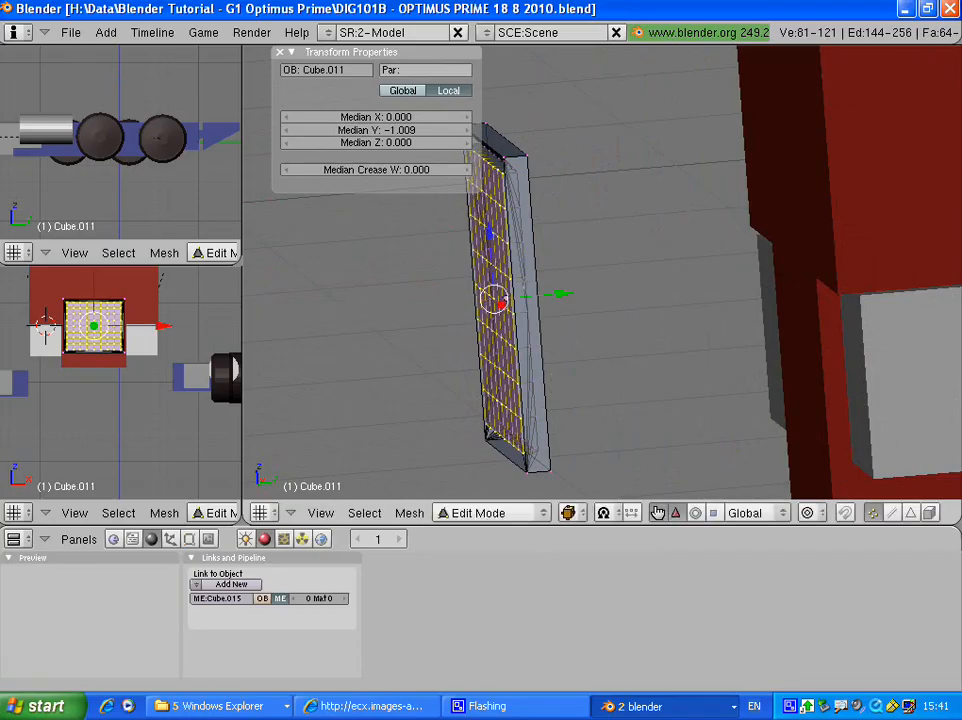
middle_click_drag(492, 288, 609, 300)
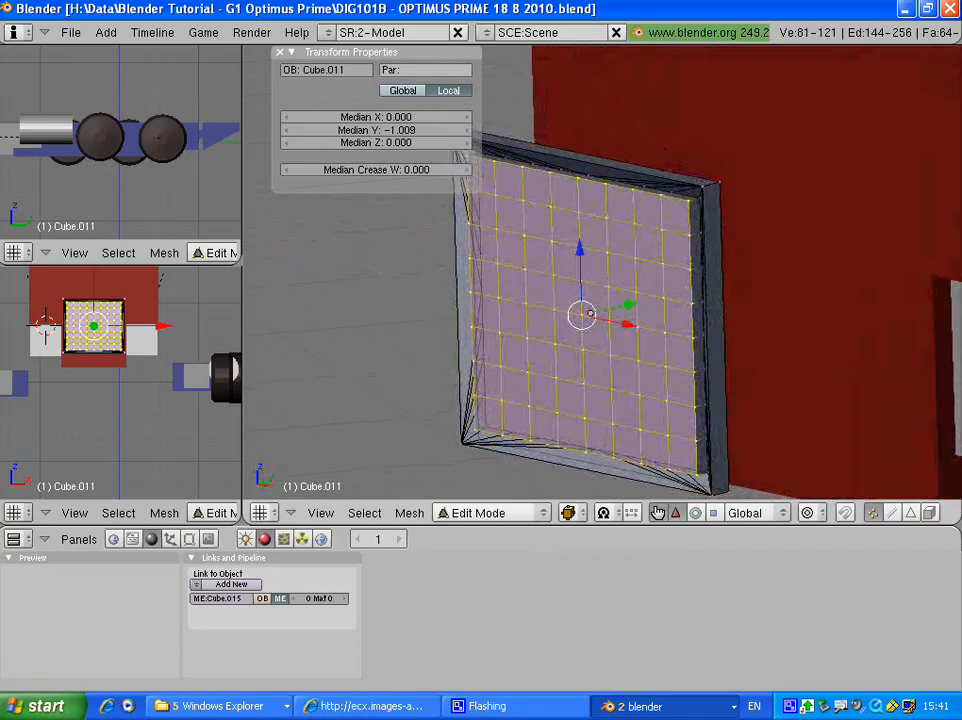
key("s")
left_click(600, 307)
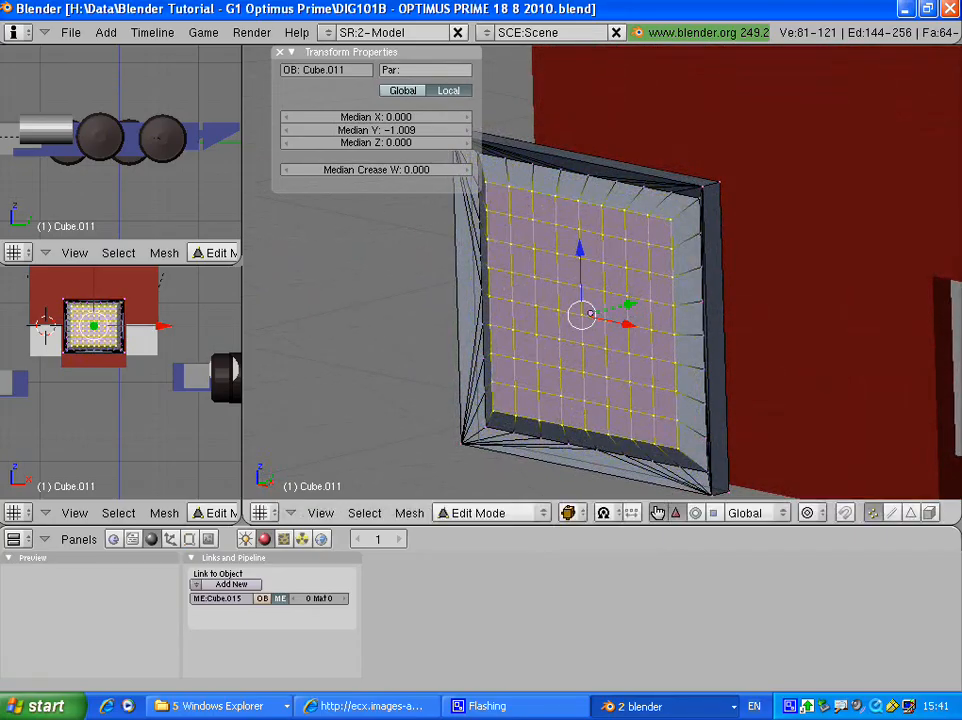
- Move the extruded grid forward along Y, out past the plate's rim, to about local Y -4.135
key("g")
key("y")
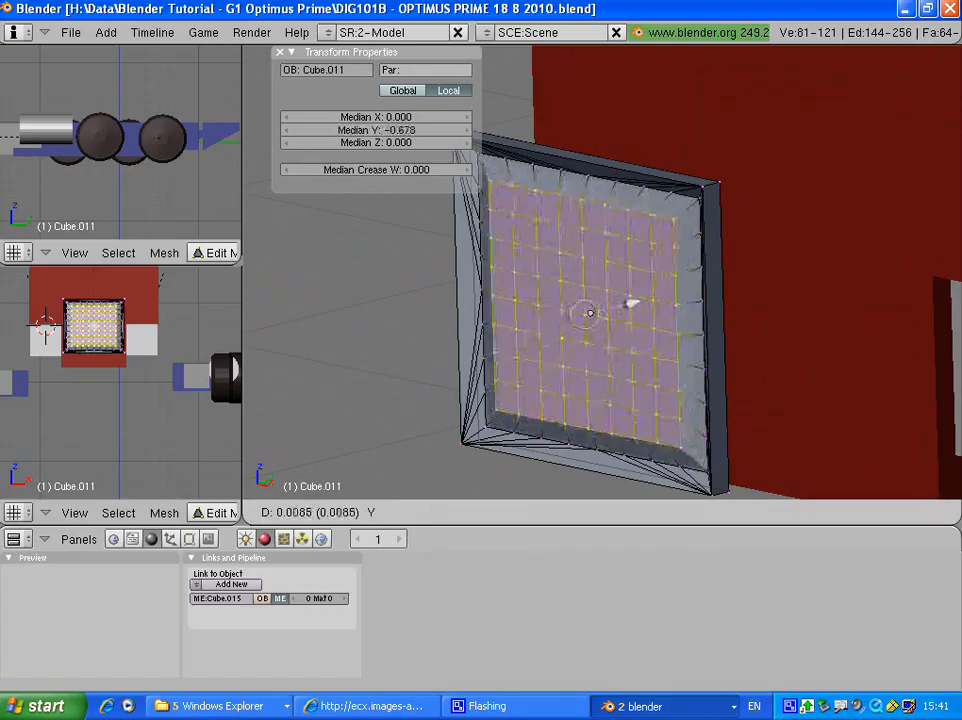
left_click(627, 301)
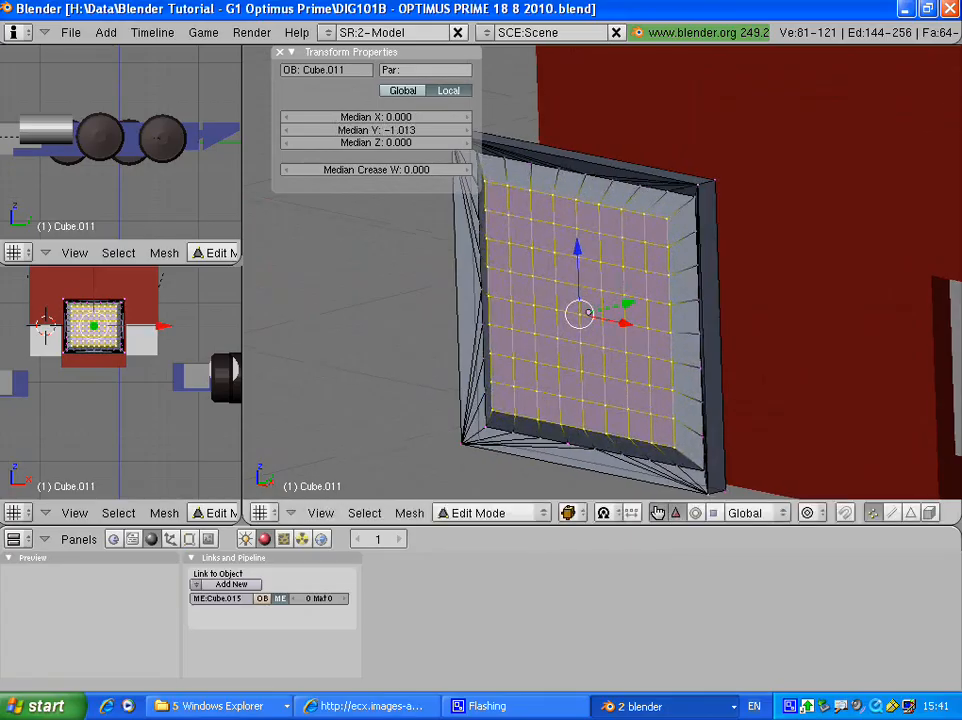
key("KP_3")
key("KP_1")
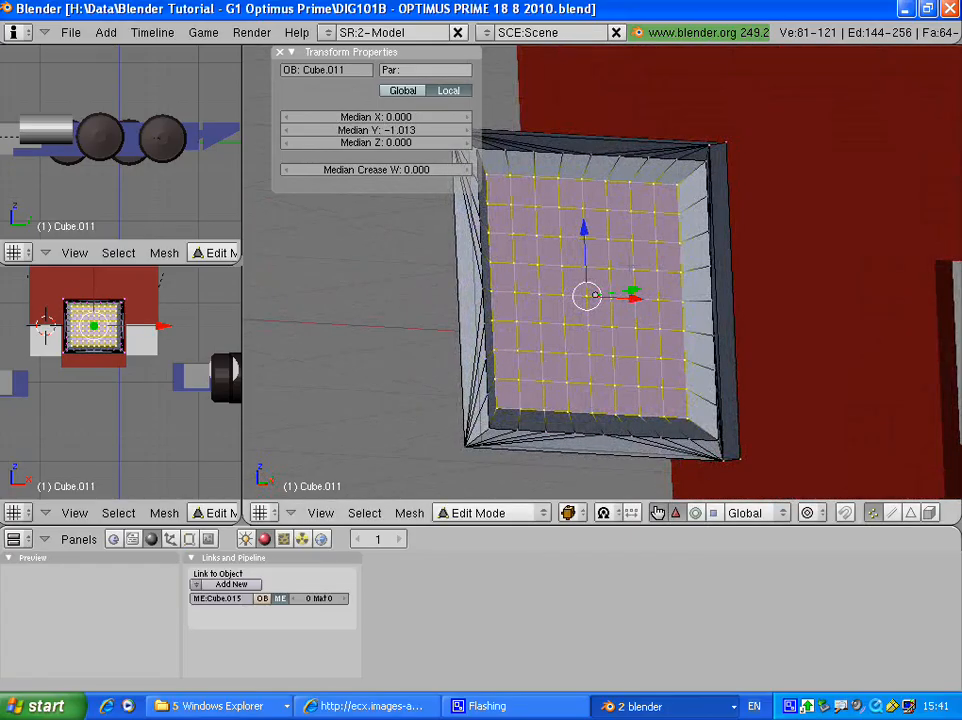
key("KP_3")
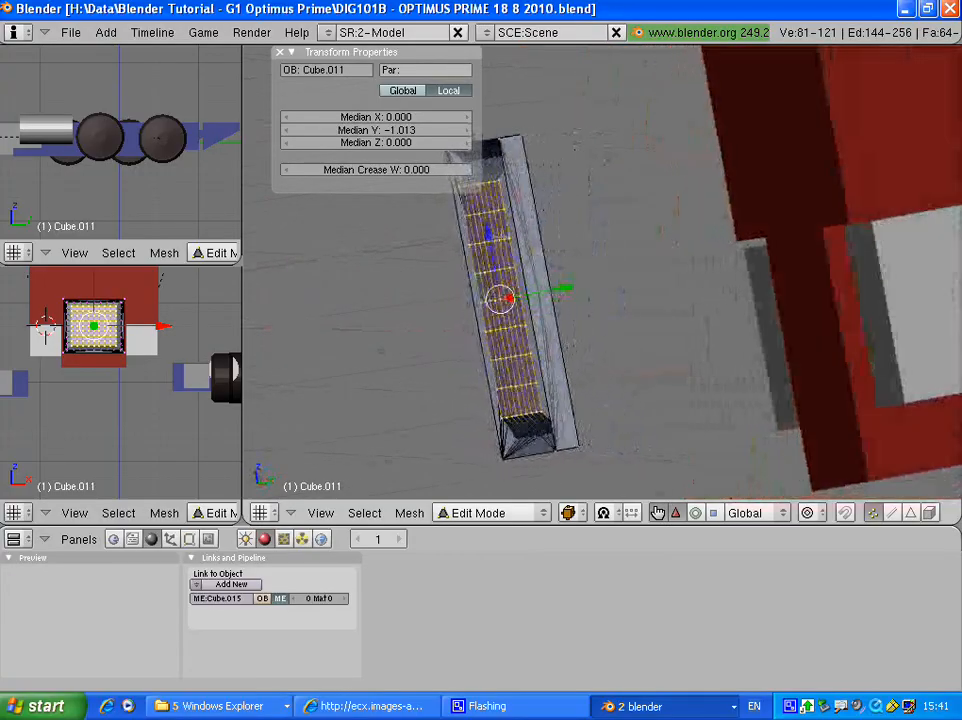
key("g")
key("y")
left_click(540, 295)
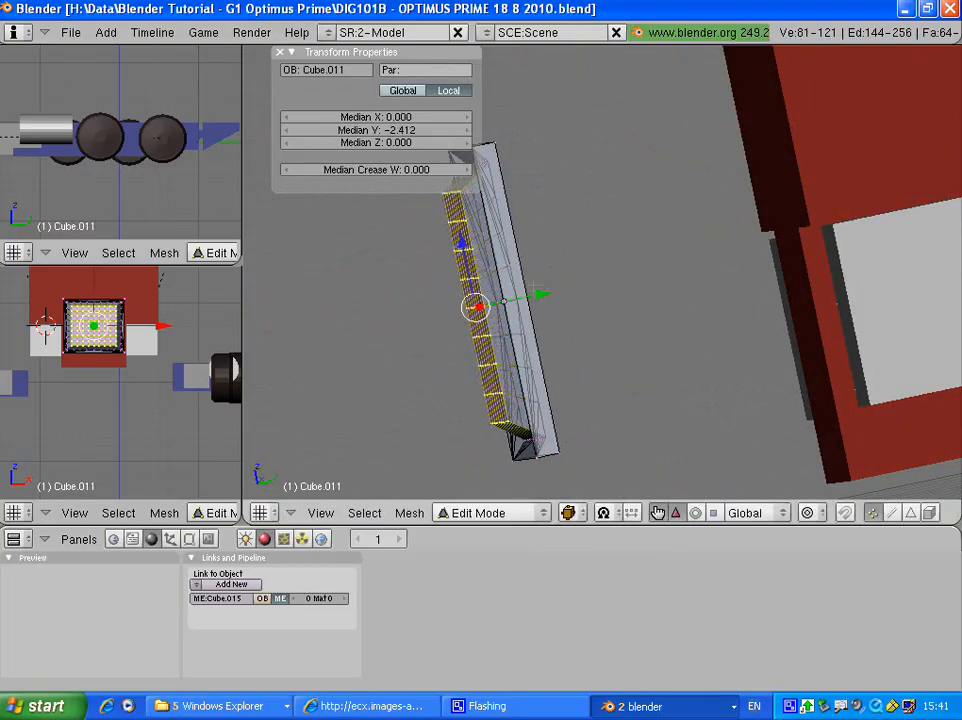
key("g")
key("y")
key("Return")
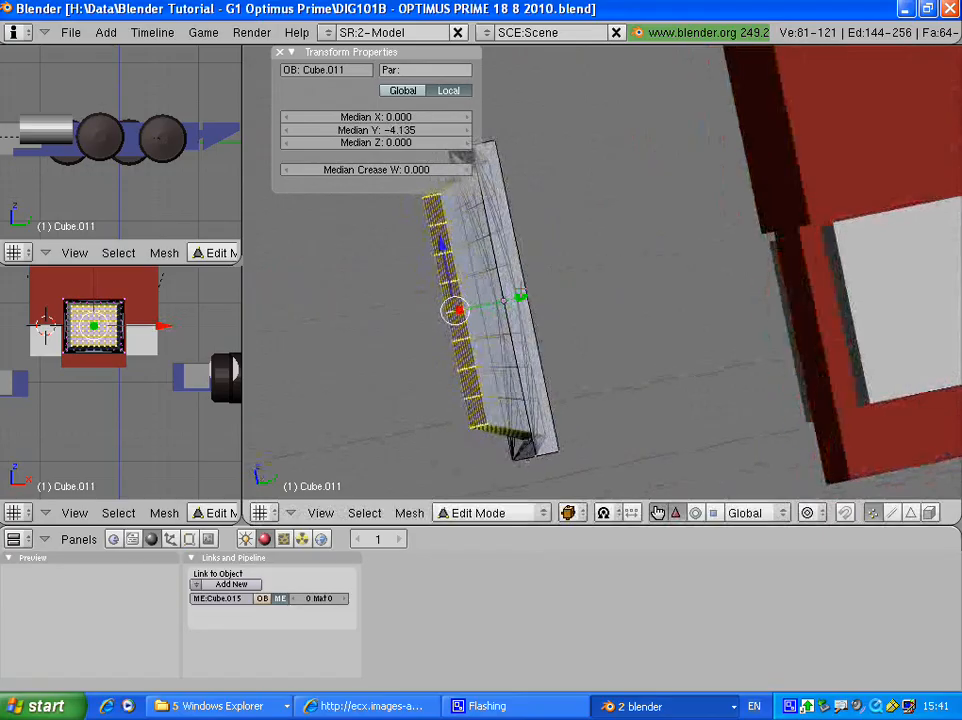
- From the side, push the grid's second and fourth vertex rows from the top back towards the plate, the fourth to about local Y -1.964
key("KP_1")
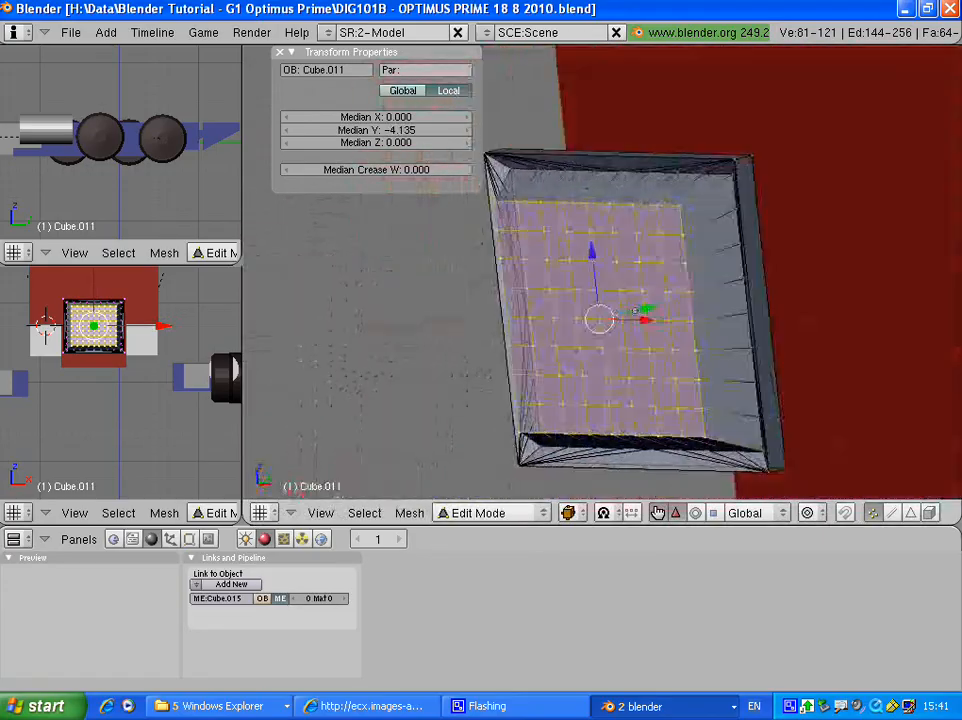
middle_click_drag(688, 206, 591, 258)
middle_click_drag(597, 169, 641, 306)
key("a")
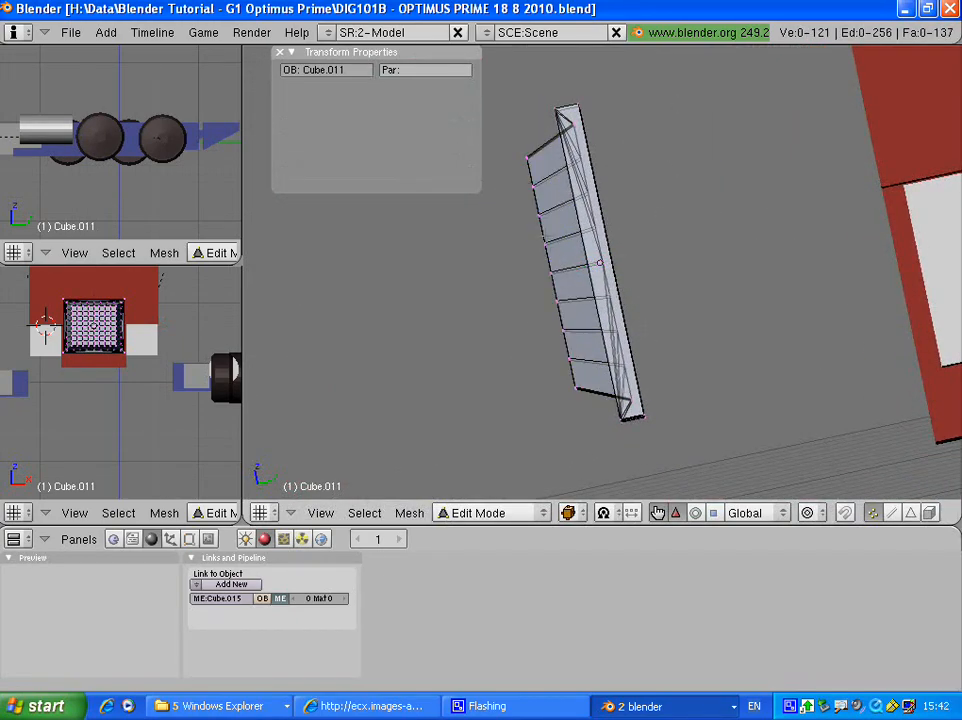
left_click_drag(520, 178, 624, 168)
key("a")
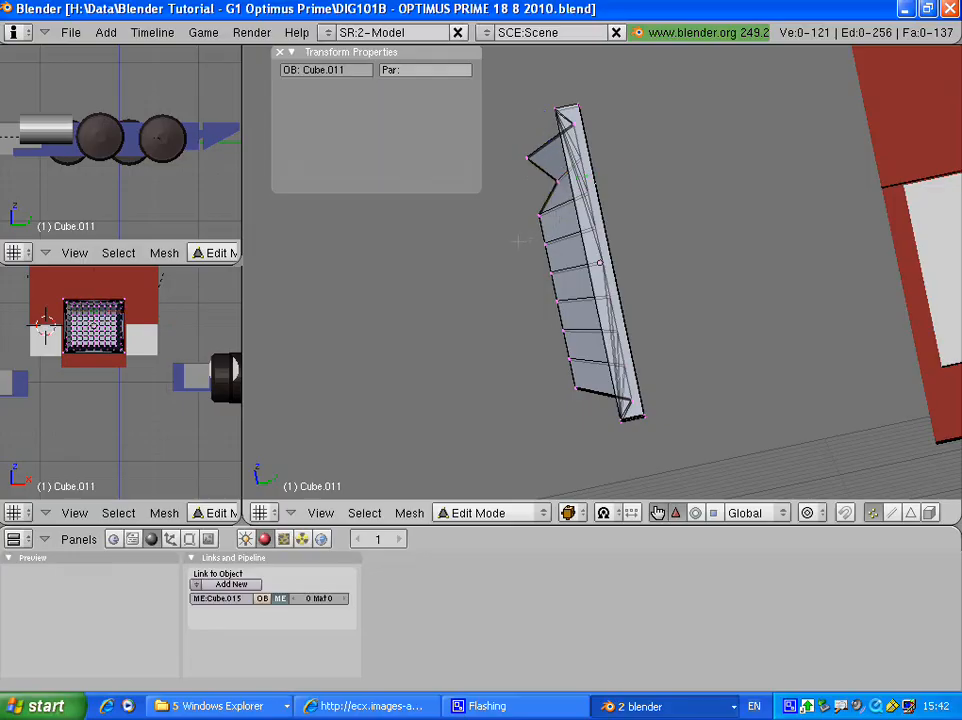
left_click_drag(531, 231, 636, 227)
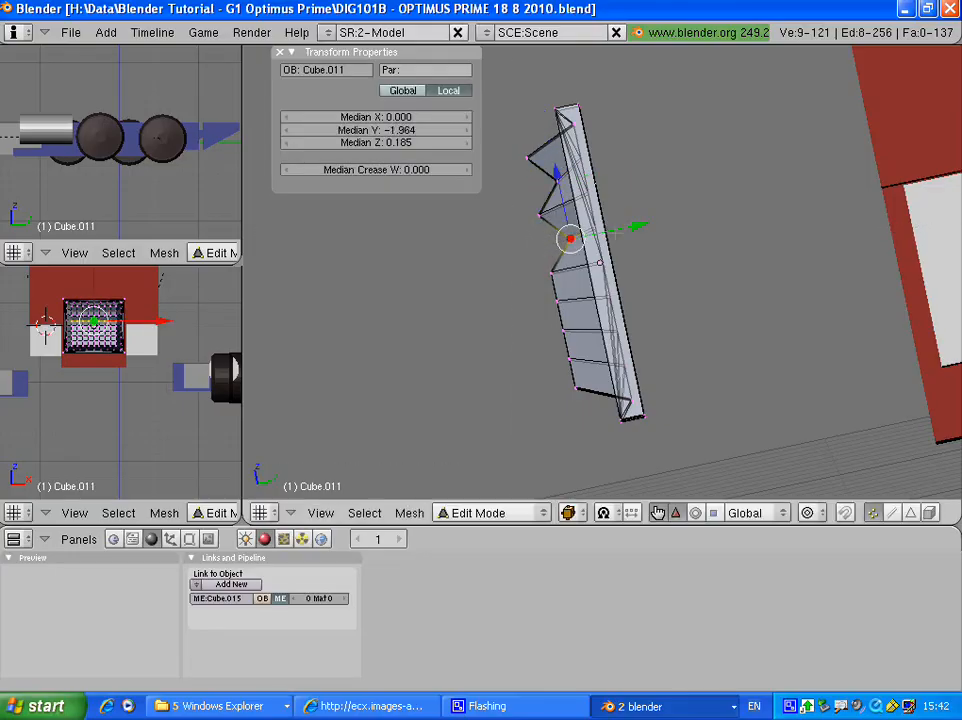
- Push the sixth and eighth vertex rows back to about local Y -2.041 and -2.412, completing the zigzag profile
key("a")
left_click_drag(540, 288, 655, 283)
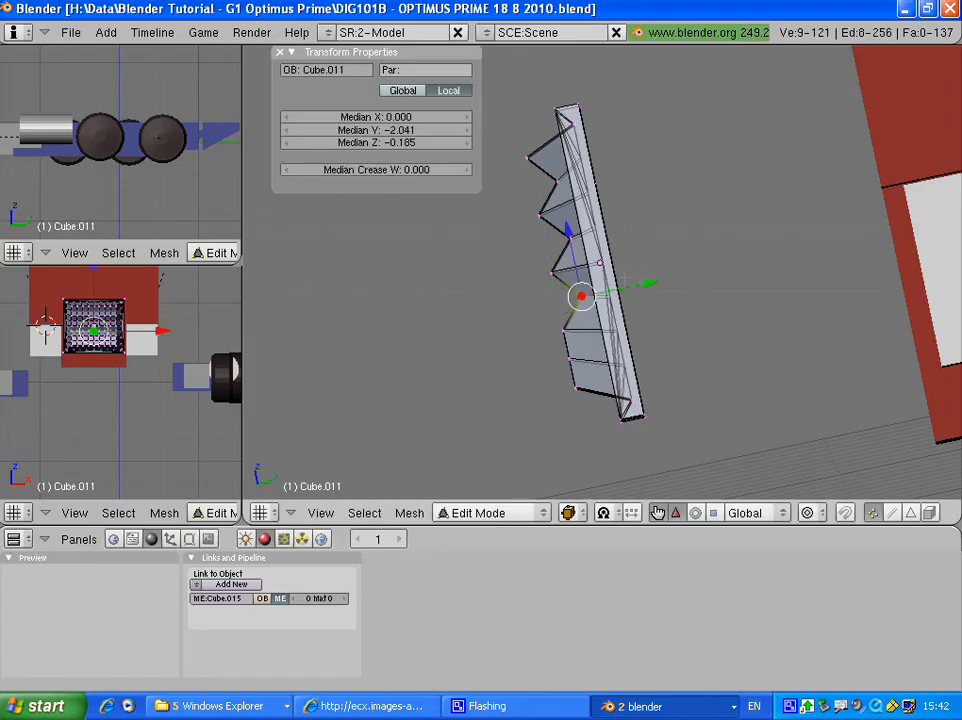
key("a")
left_click_drag(552, 354, 584, 372)
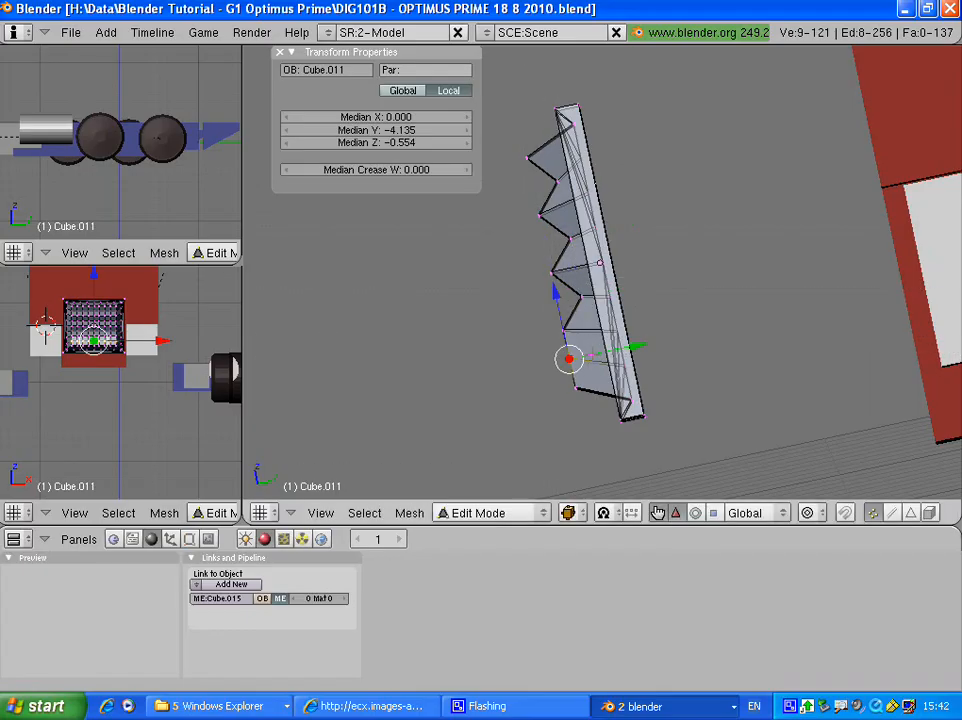
left_click_drag(635, 346, 657, 341)
- Box-select the five protruding vertex rows of the zigzag and push them back along Y into the plate
middle_click_drag(365, 290, 400, 183)
middle_click_drag(540, 240, 444, 228)
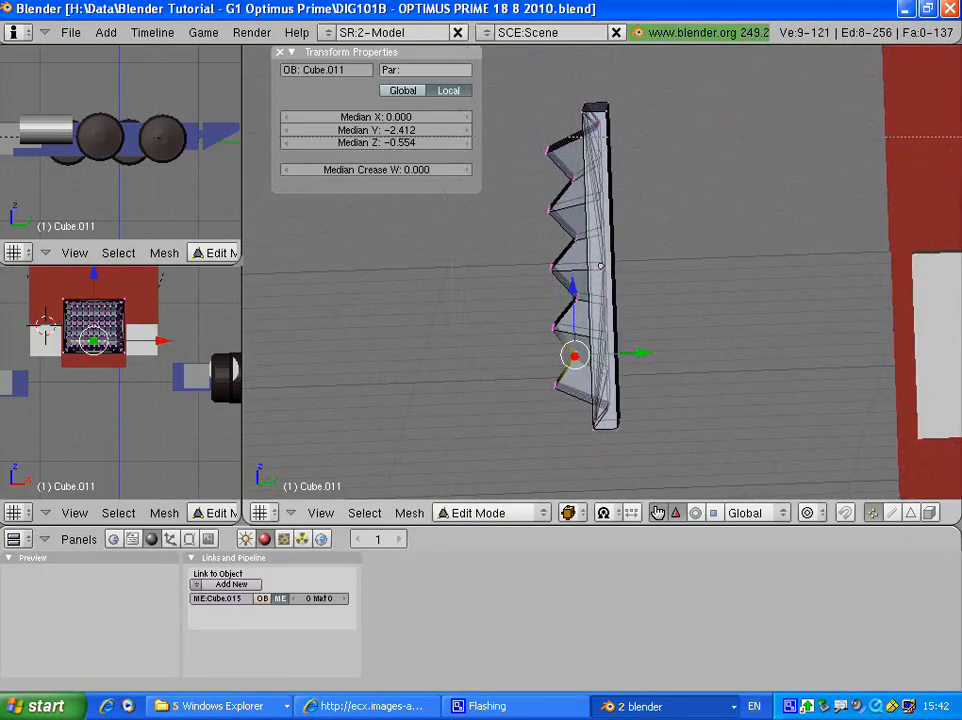
left_click_drag(506, 80, 568, 420)
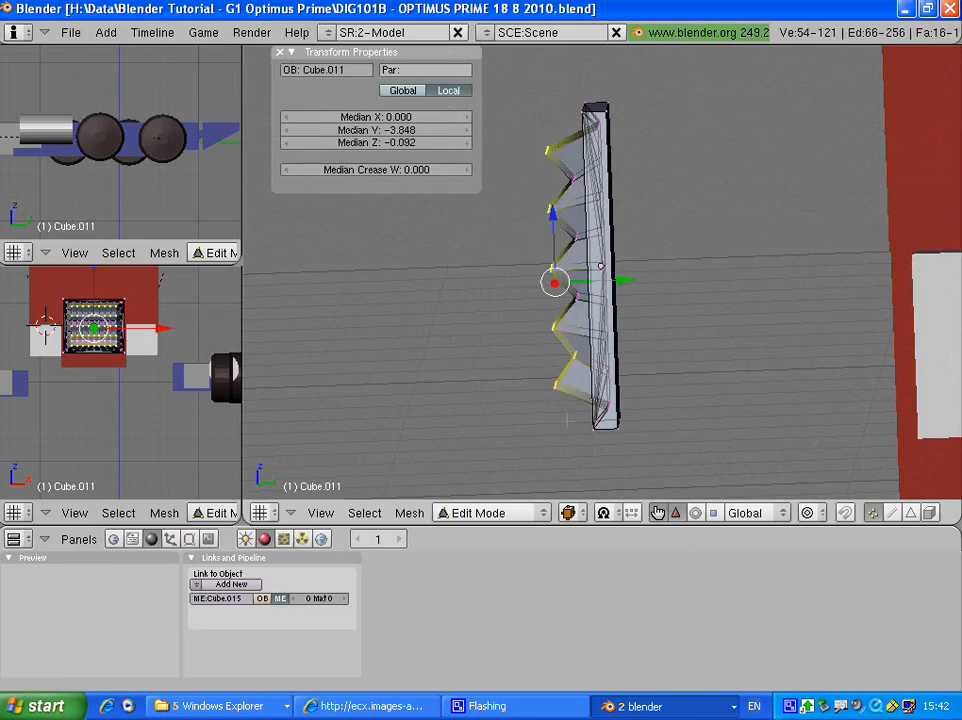
key("a")
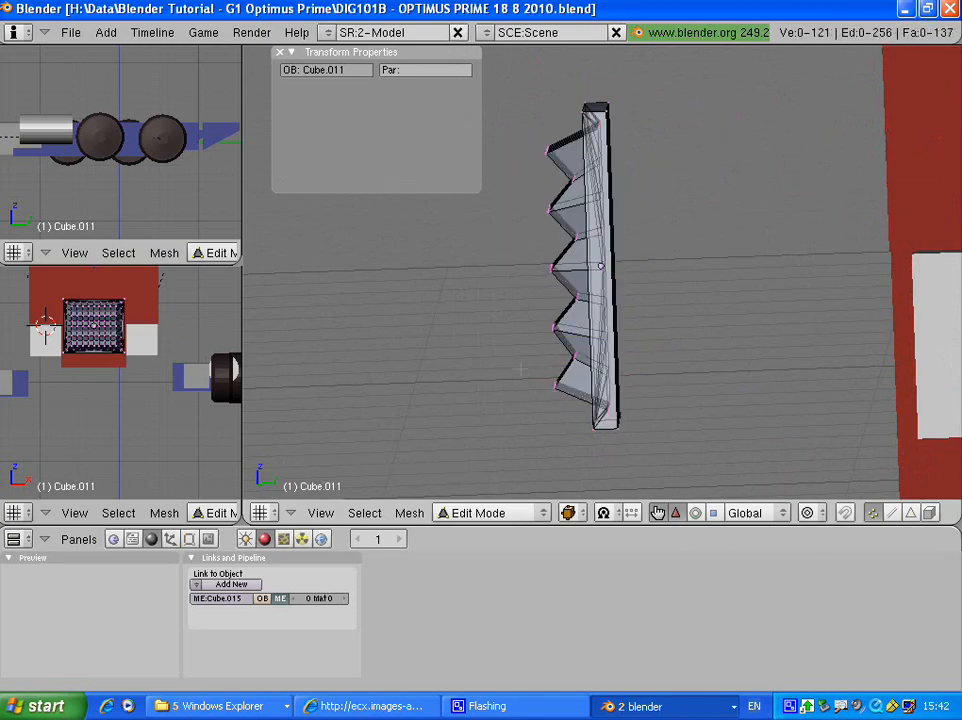
key("b")
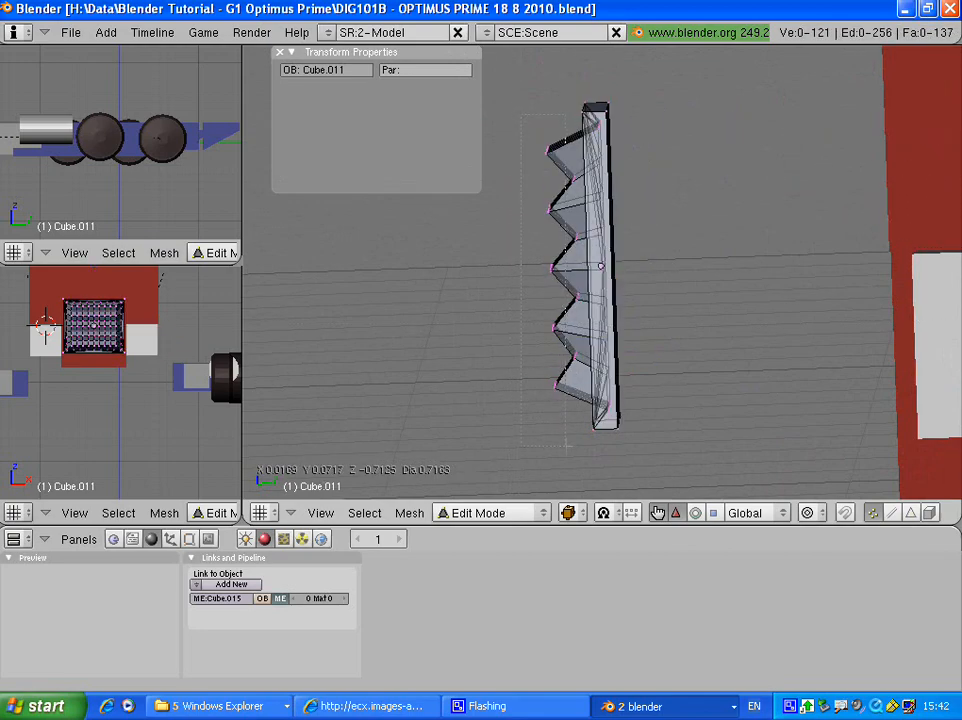
left_click_drag(567, 445, 567, 445)
left_click_drag(617, 265, 668, 263)
mouse_move(625, 268)
middle_mouse_down()
mouse_move(770, 284)
mouse_move(620, 276)
middle_mouse_up()
- Box-select the four remaining protruding vertex rows and push them back along Y to about local Y -0.849
key("a")
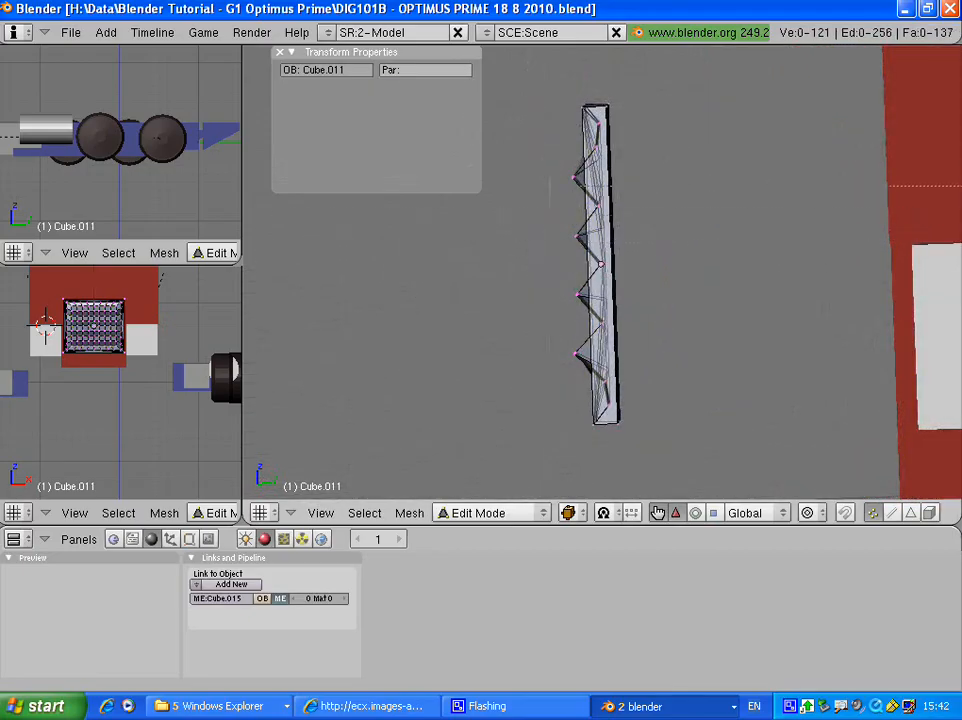
key("b")
left_click_drag(541, 153, 583, 395)
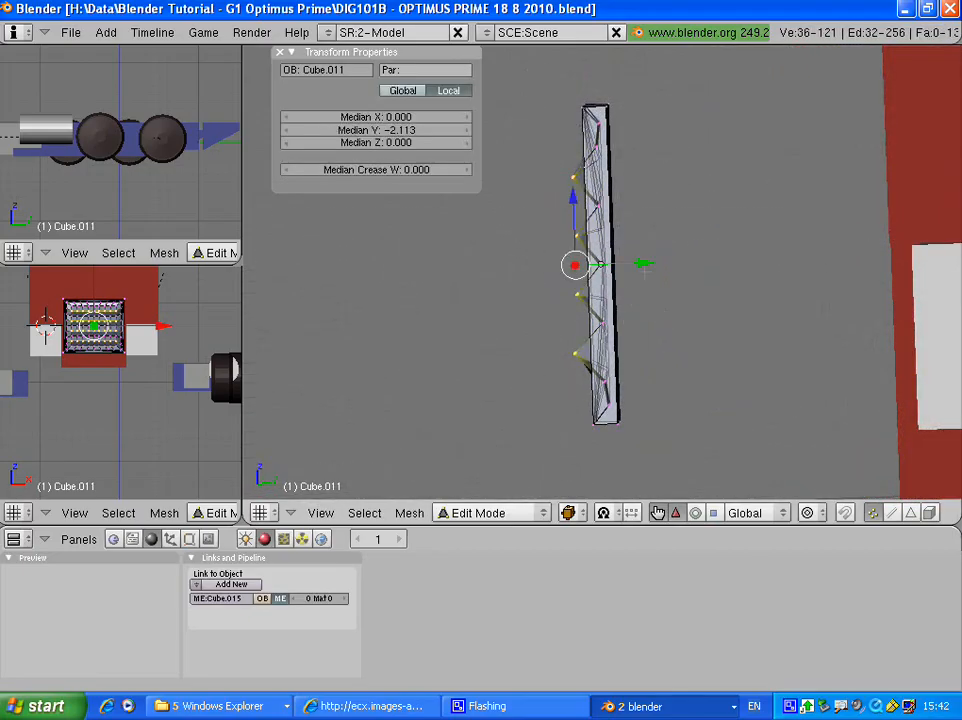
left_click_drag(644, 264, 651, 258)
middle_click_drag(651, 258, 705, 268)
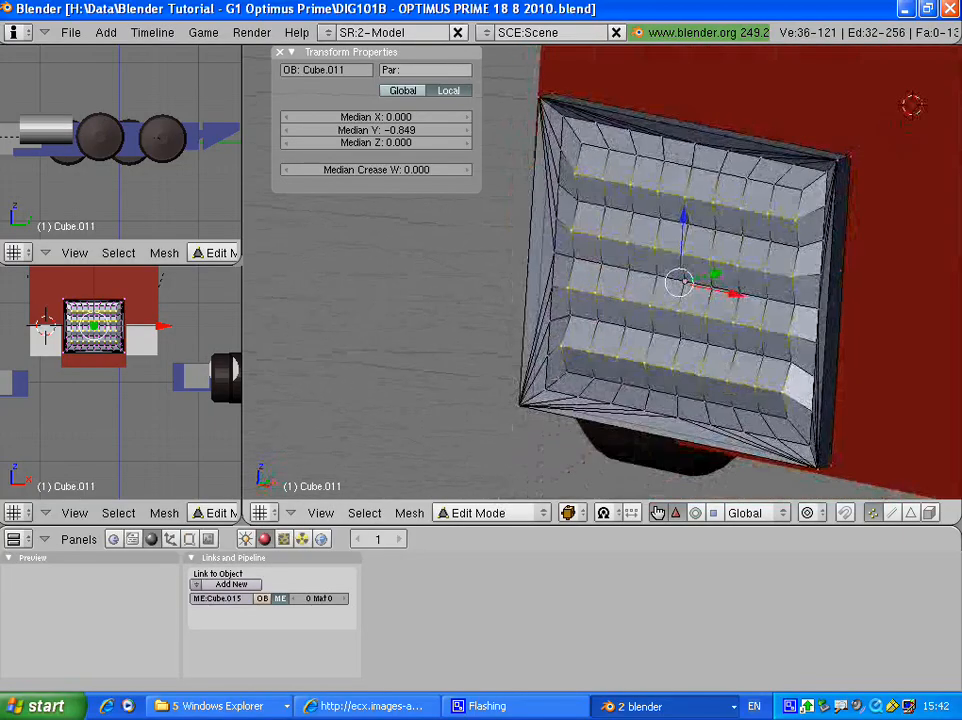
- Return to Object Mode and move the grille along Y against the cab's front, to about Y -3.828
left_click(472, 512)
left_click(478, 494)
scroll(447, 346, "down", 3)
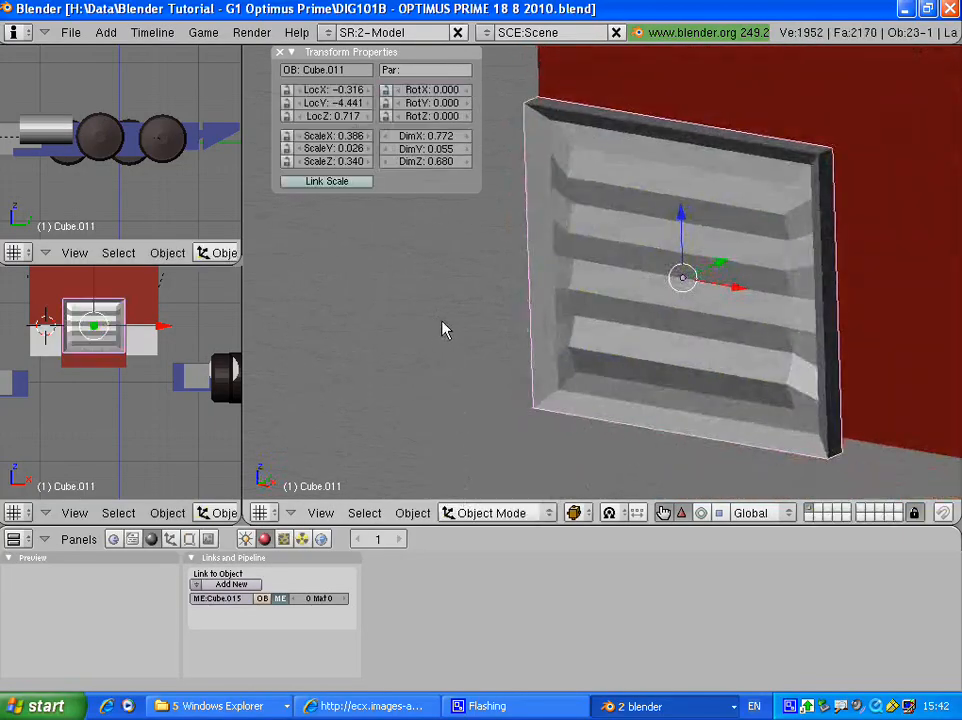
left_click_drag(686, 260, 777, 206)
scroll(670, 170, "down", 3)
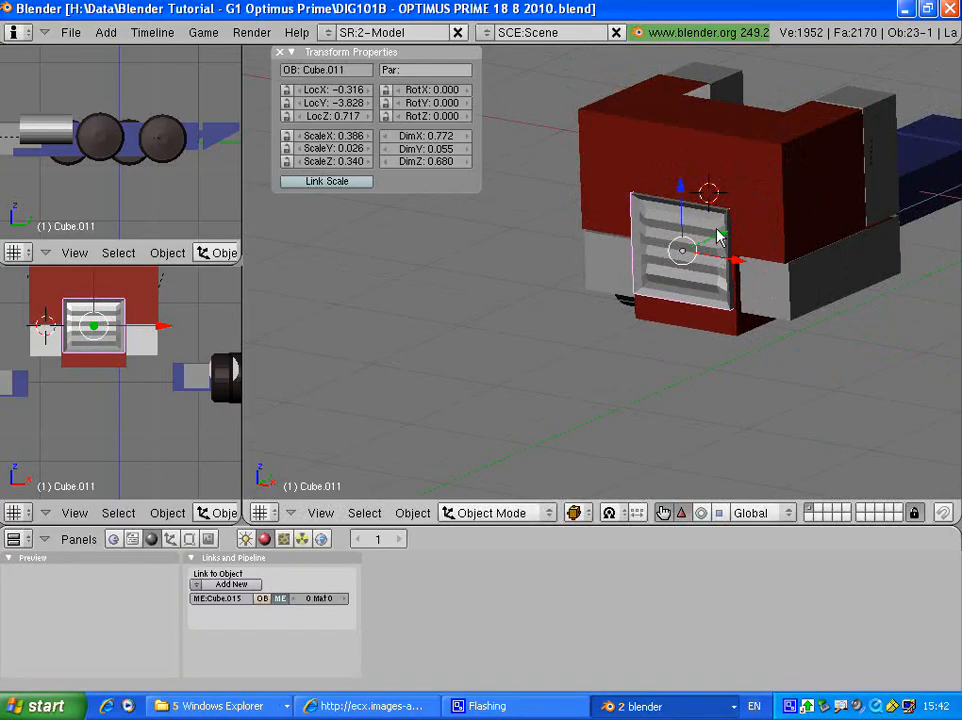
- Parent the grille to the red cab body
scroll(612, 262, "up", 4)
middle_click_drag(629, 260, 620, 291)
scroll(706, 222, "down", 2)
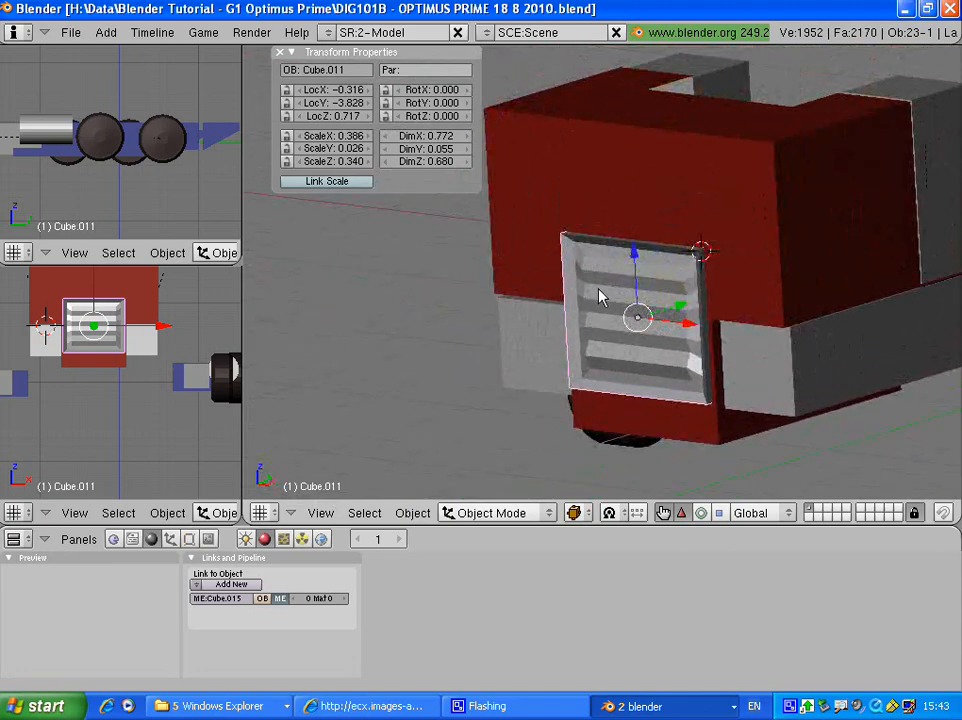
right_click(698, 197)
key("ctrl+p")
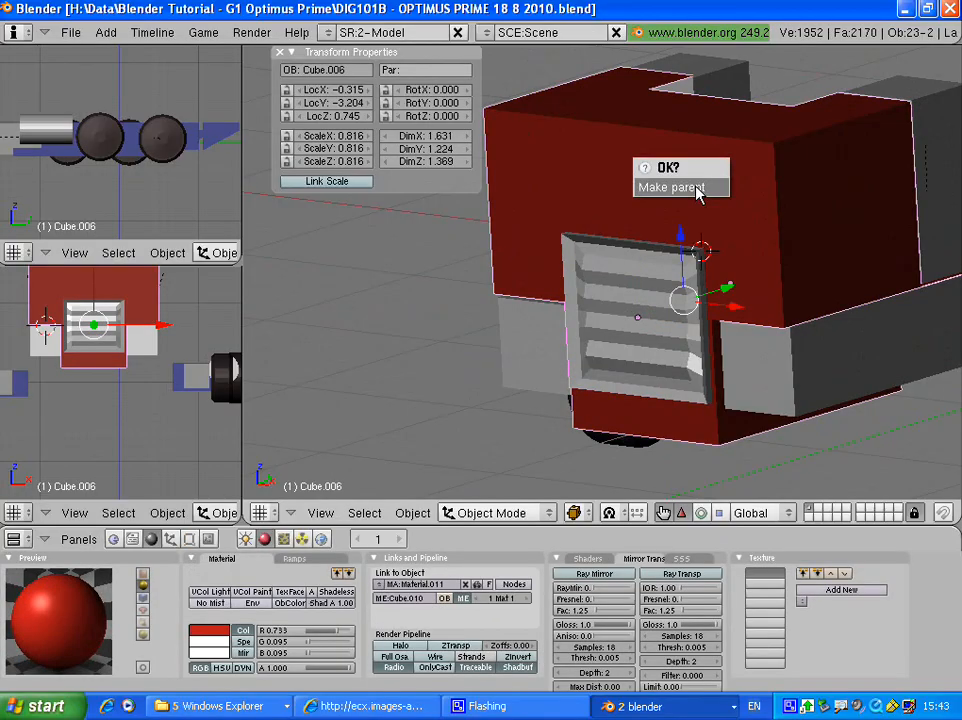
left_click(697, 188)
- Parent the tall grey block at the near rear corner of the cab to the red cab body
middle_click_drag(708, 218, 833, 204)
right_click(808, 200)
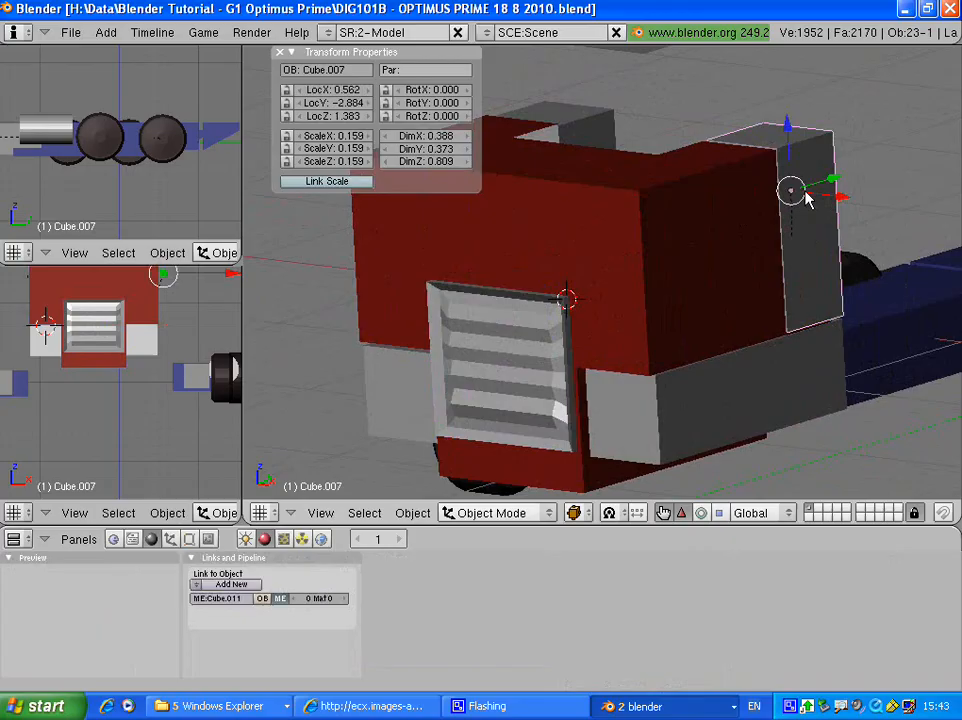
right_click(698, 224, "shift")
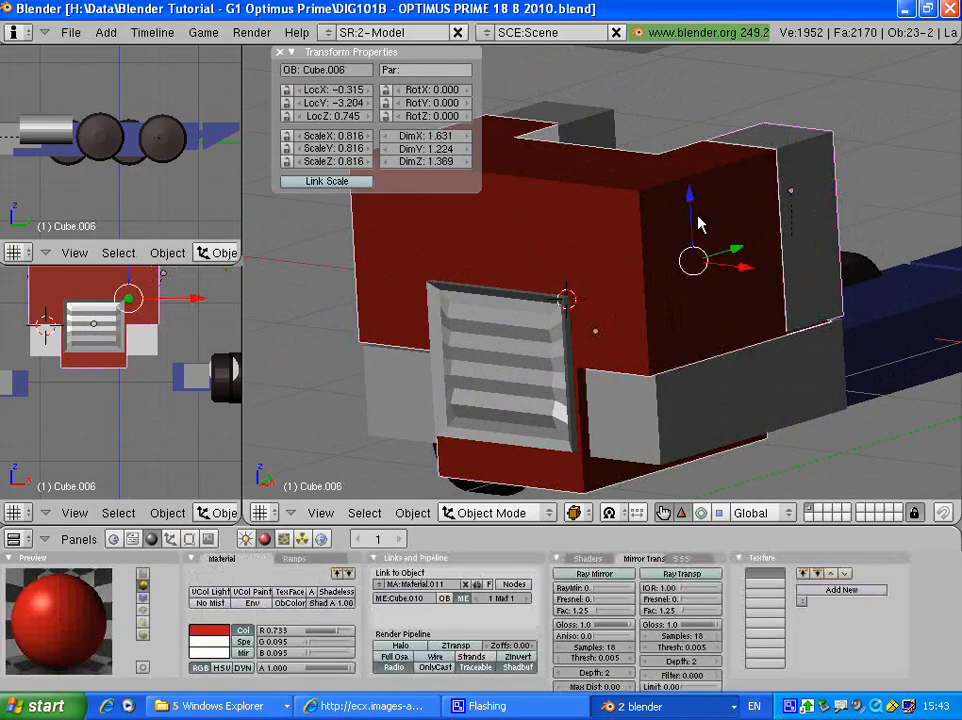
key("ctrl+p")
key("Return")
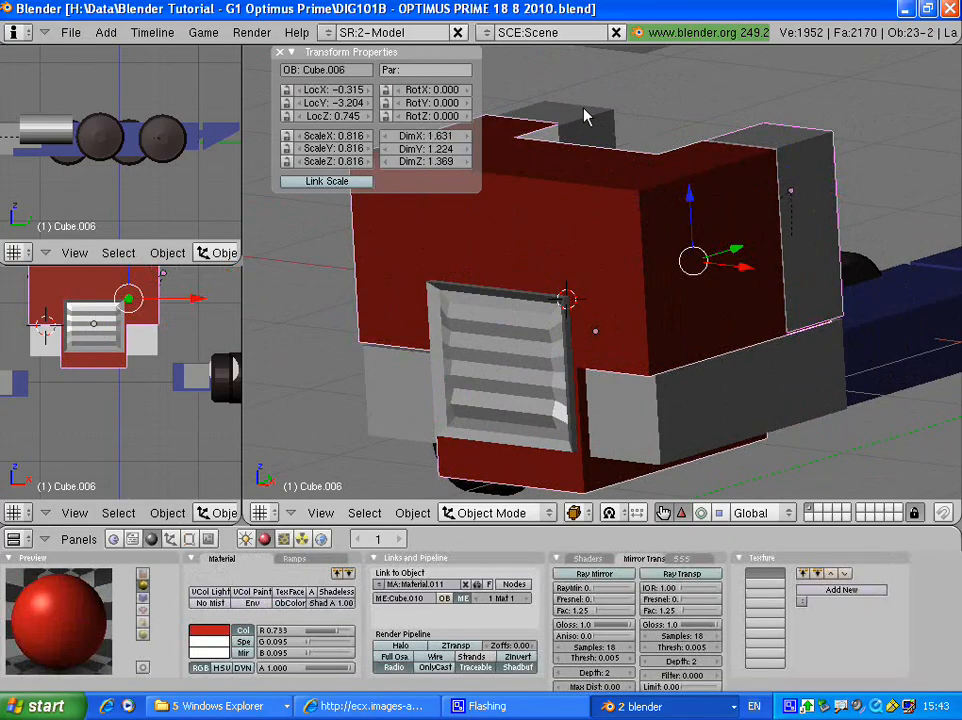
- Parent the tall grey block at the far rear corner of the cab to the red cab body
right_click(568, 163)
right_click(545, 200, "shift")
key("ctrl+p")
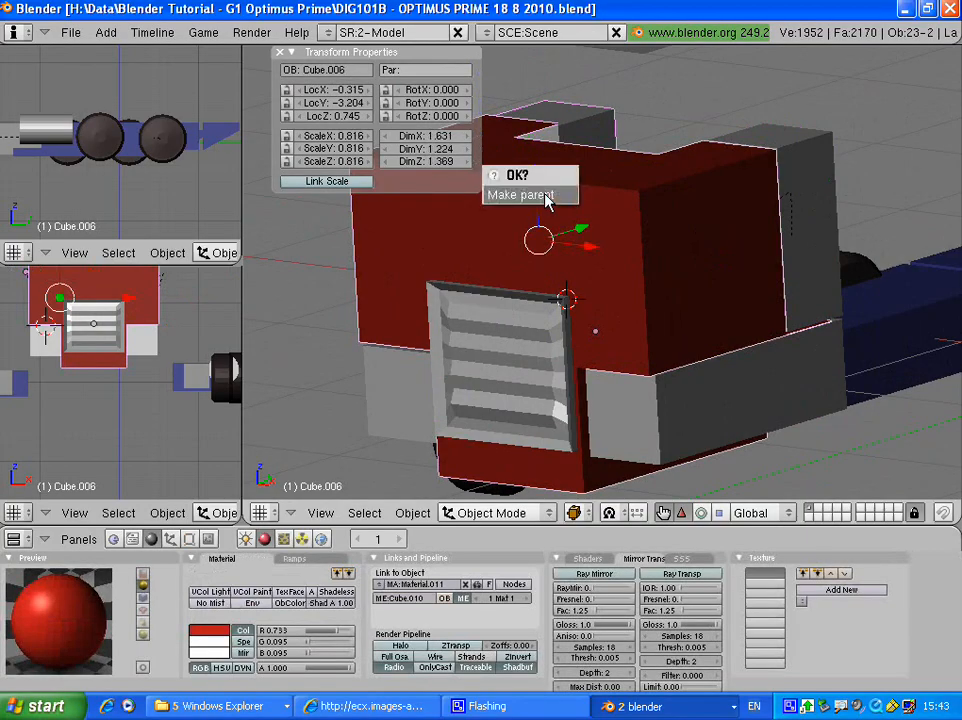
left_click(547, 200)
scroll(575, 274, "down", 2)
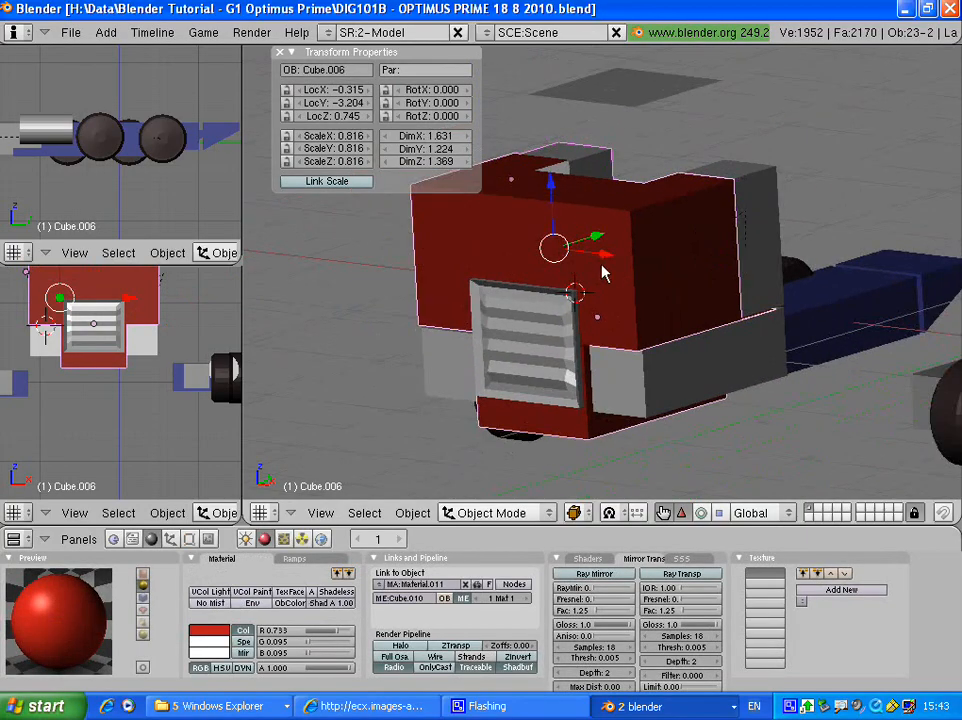
- Test the parenting by moving the red cab body along Y to about -3.580, and undo the move
right_click(615, 275)
right_click(615, 275)
key("g")
key("y")
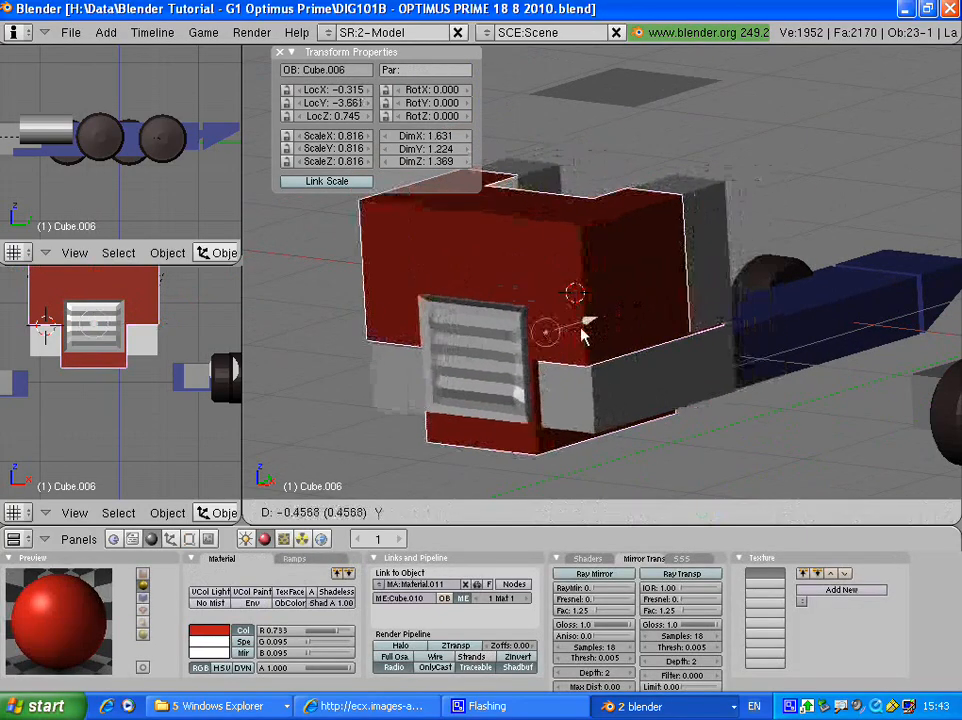
left_click(596, 315)
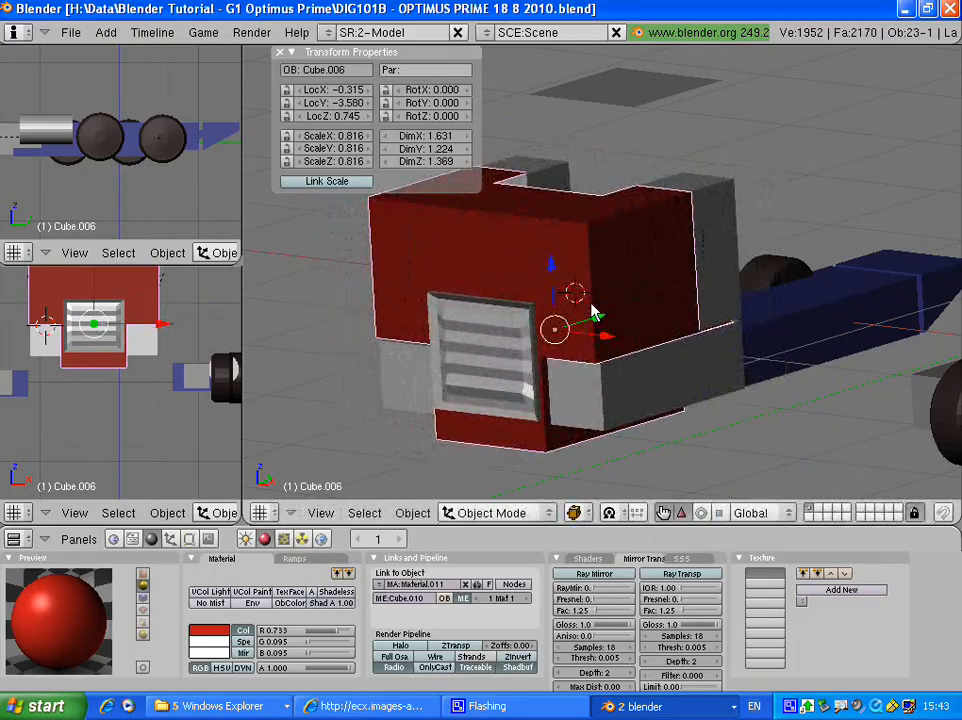
key("ctrl+z")
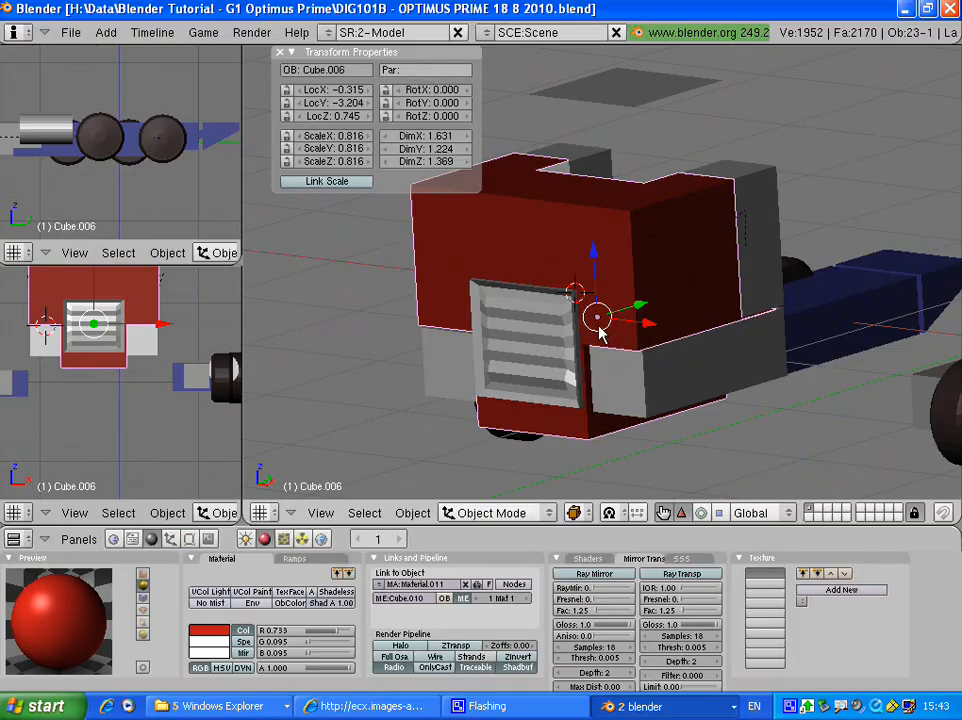
- Move the +X side leg by its grey front block to about X 0.275 and forward to about Y -2.852
middle_click_drag(571, 378, 552, 275)
right_click(758, 243)
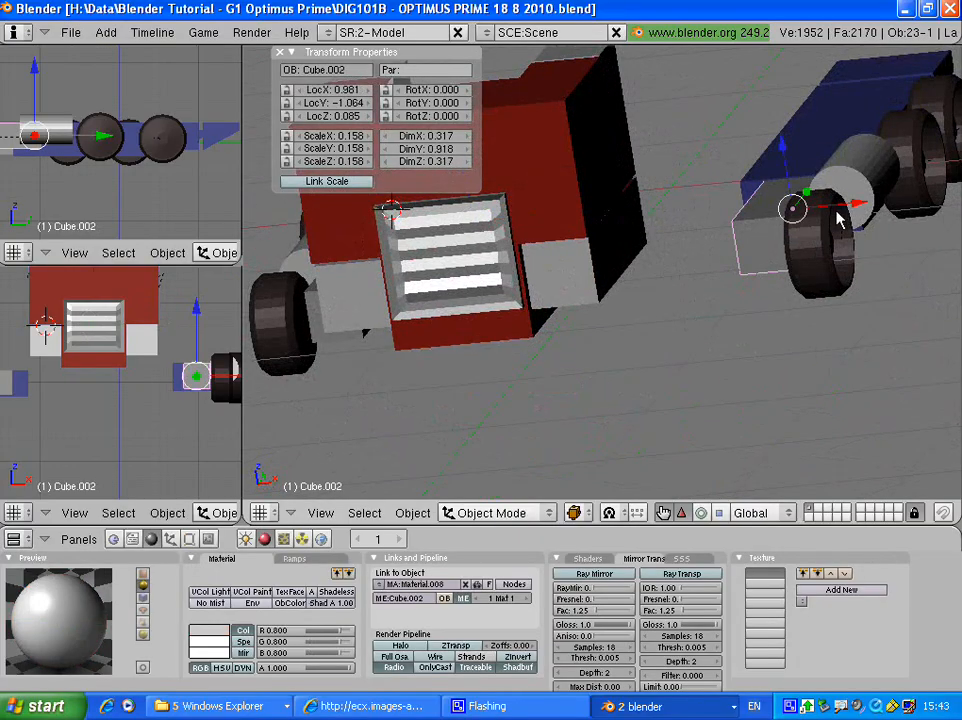
left_click_drag(853, 205, 723, 208)
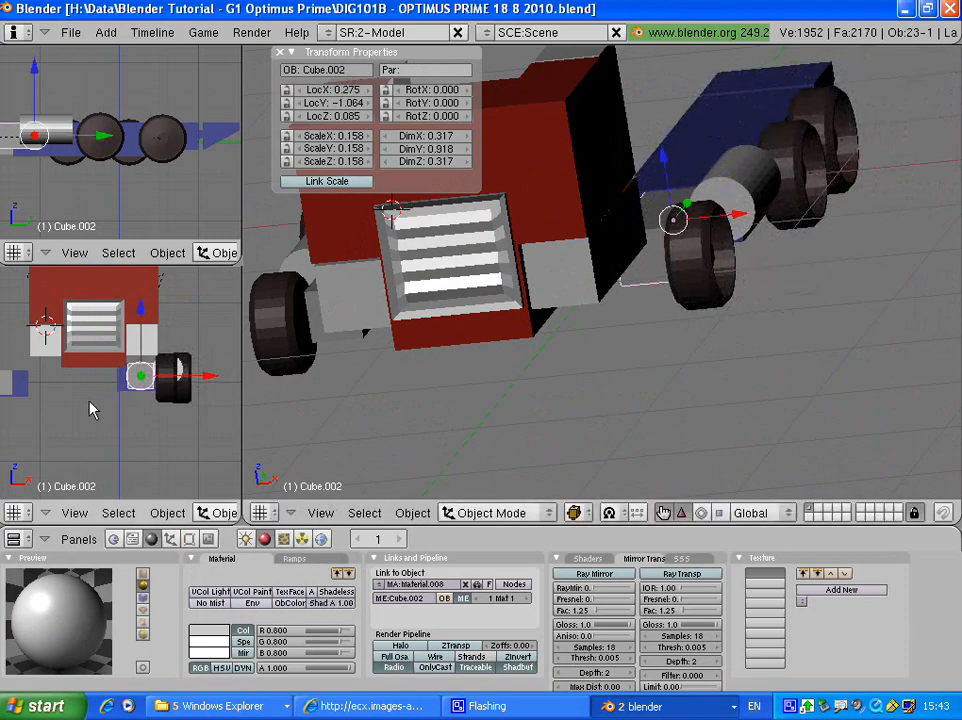
key("g")
key("y")
left_click(614, 270)
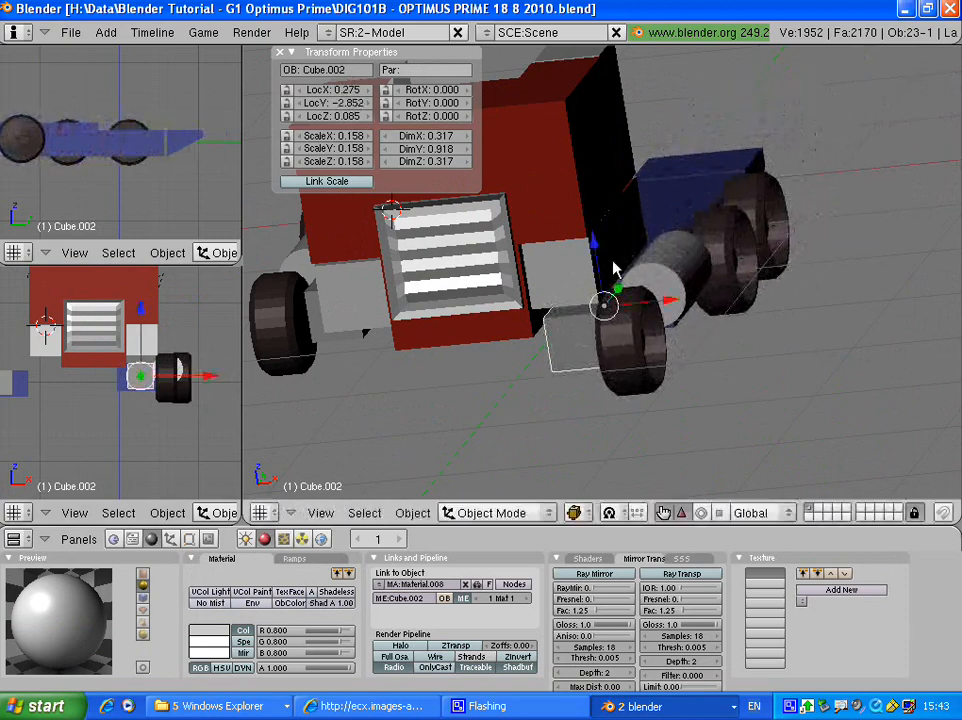
- Shift the +X side leg back to about Y -2.379 and raise it to about Z 0.332
middle_click_drag(614, 270, 785, 318)
left_click_drag(840, 260, 790, 234)
left_click_drag(840, 196, 616, 108)
- Move the +X side leg inward to about X 0.157 and lower it to about Z 0.300 beneath the cab
middle_click_drag(707, 200, 440, 219)
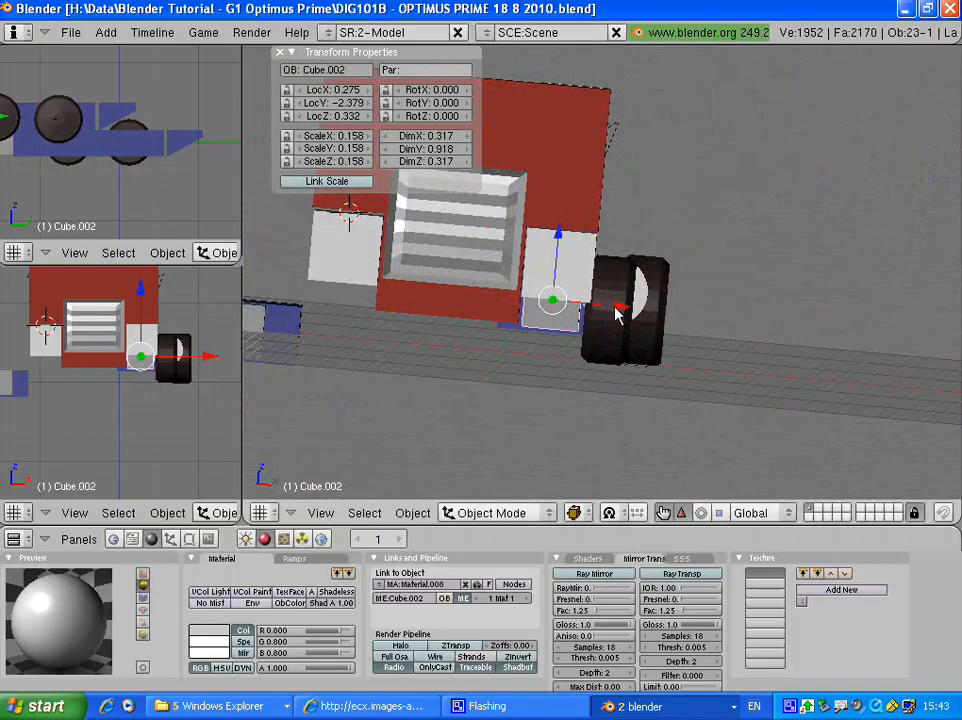
left_click_drag(615, 307, 591, 290)
middle_click_drag(586, 278, 428, 236)
middle_click_drag(652, 241, 640, 178)
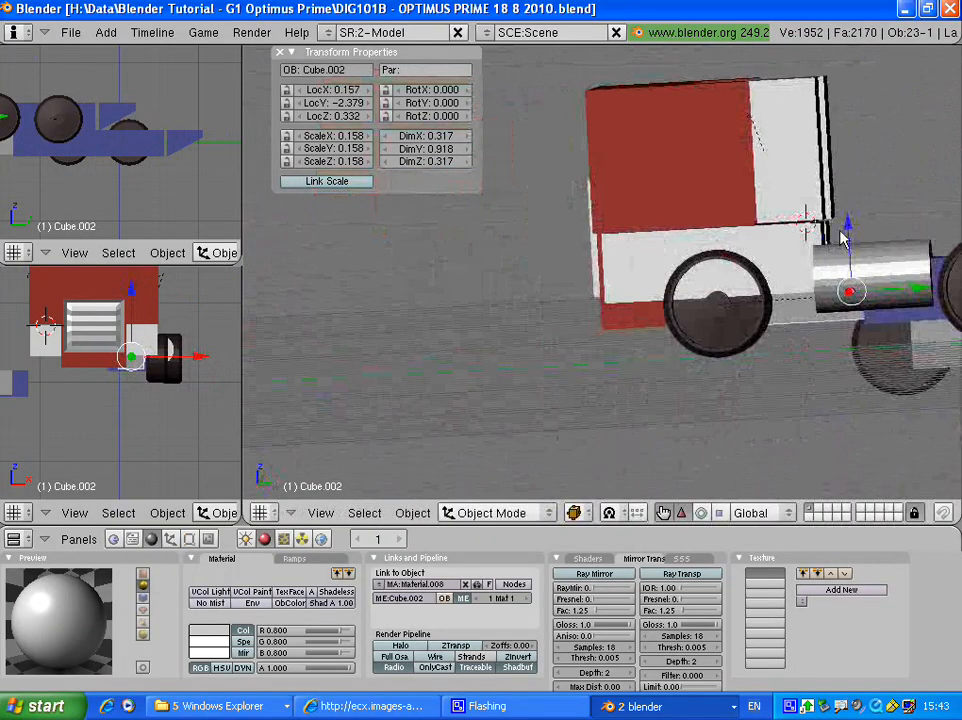
left_click_drag(846, 226, 846, 233)
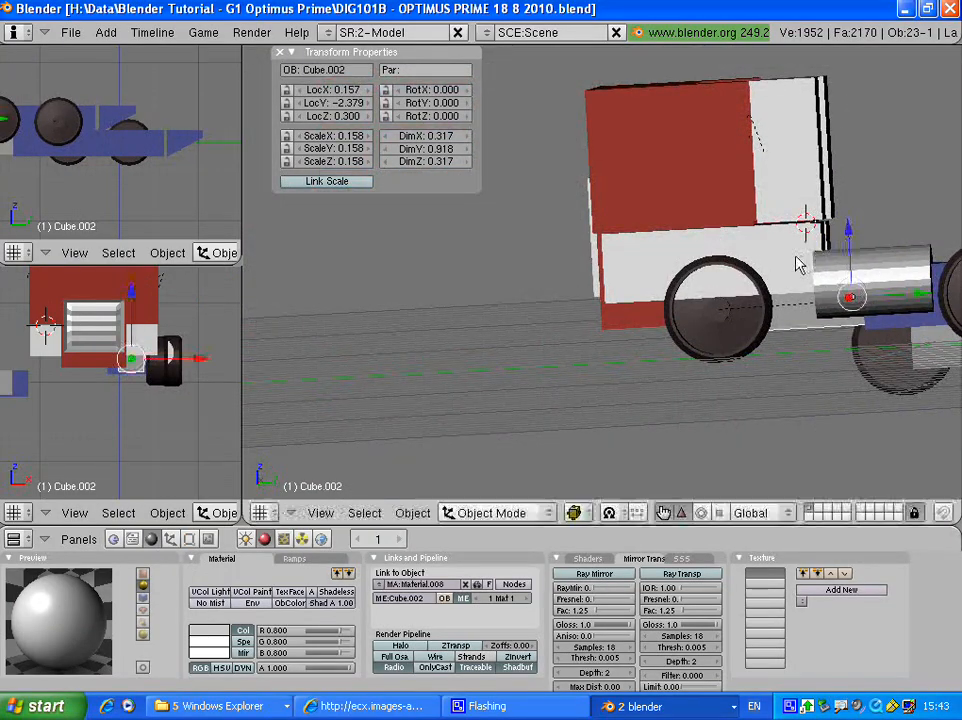
middle_click_drag(799, 262, 624, 294)
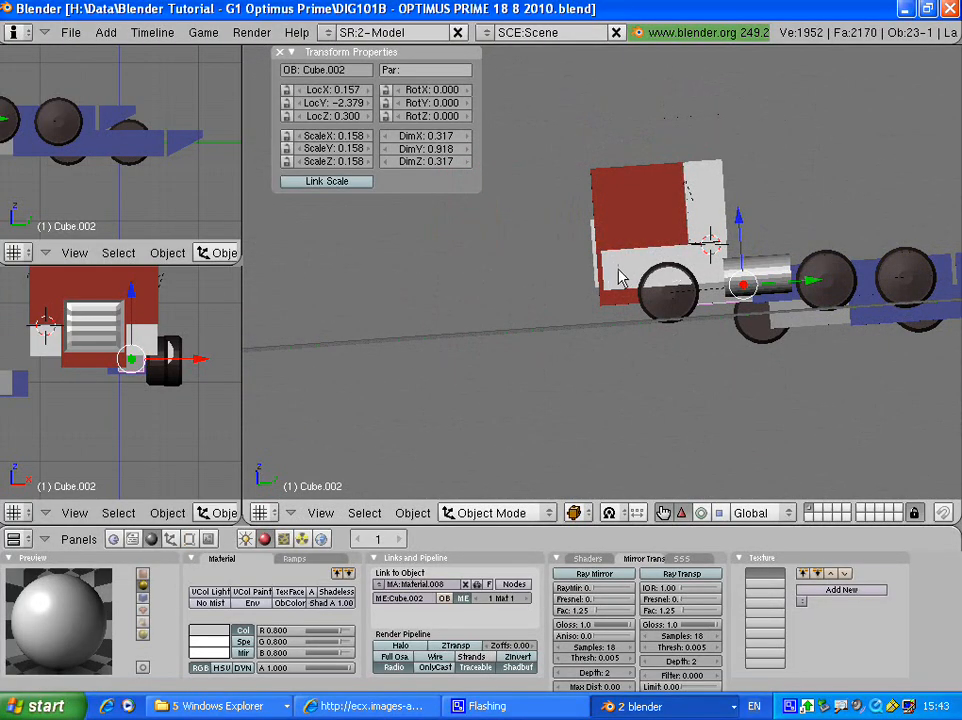
- Move the opposite leg by its grey front block forward to about Y -2.227 and raise it to about Z 0.260
middle_click_drag(620, 278, 797, 286)
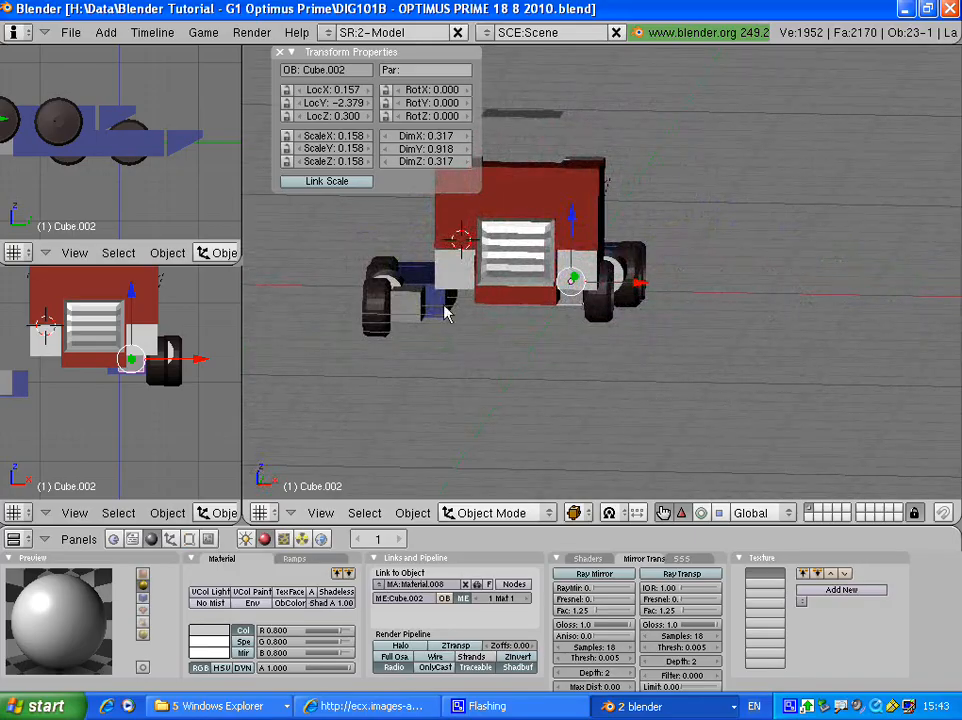
right_click(412, 306)
middle_click_drag(421, 299, 655, 290)
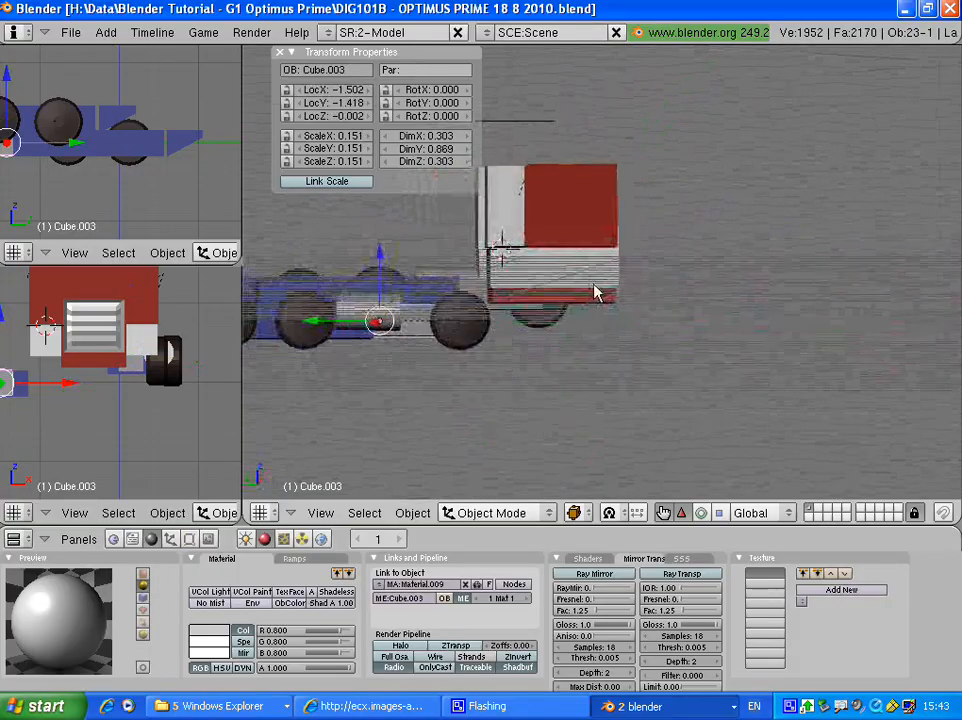
key("g")
key("y")
left_click(419, 314)
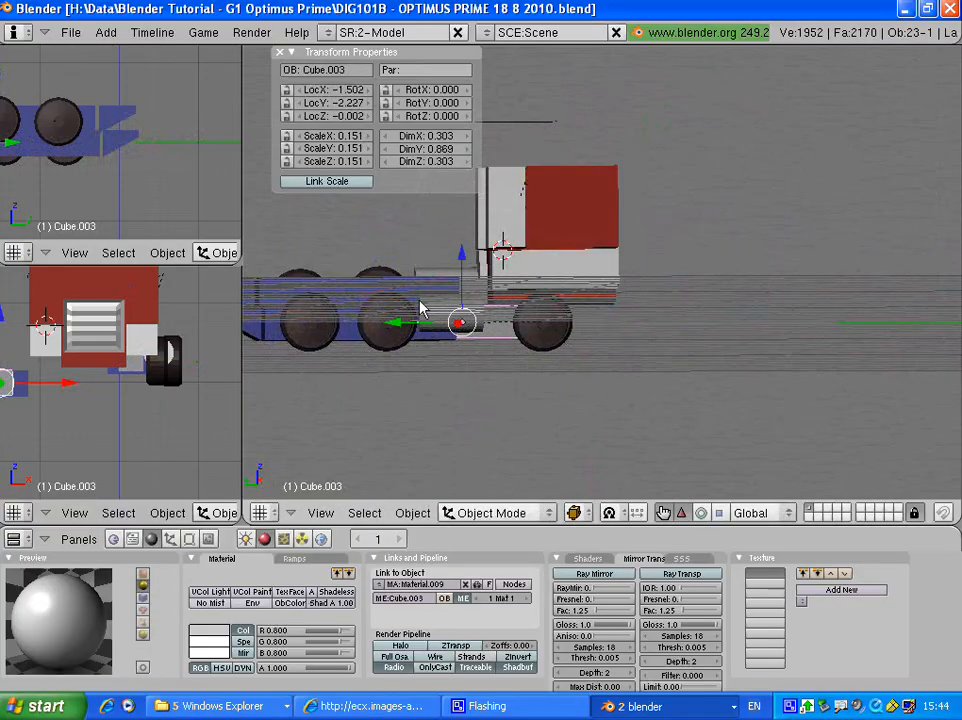
middle_click_drag(421, 313, 457, 258)
key("g")
key("z")
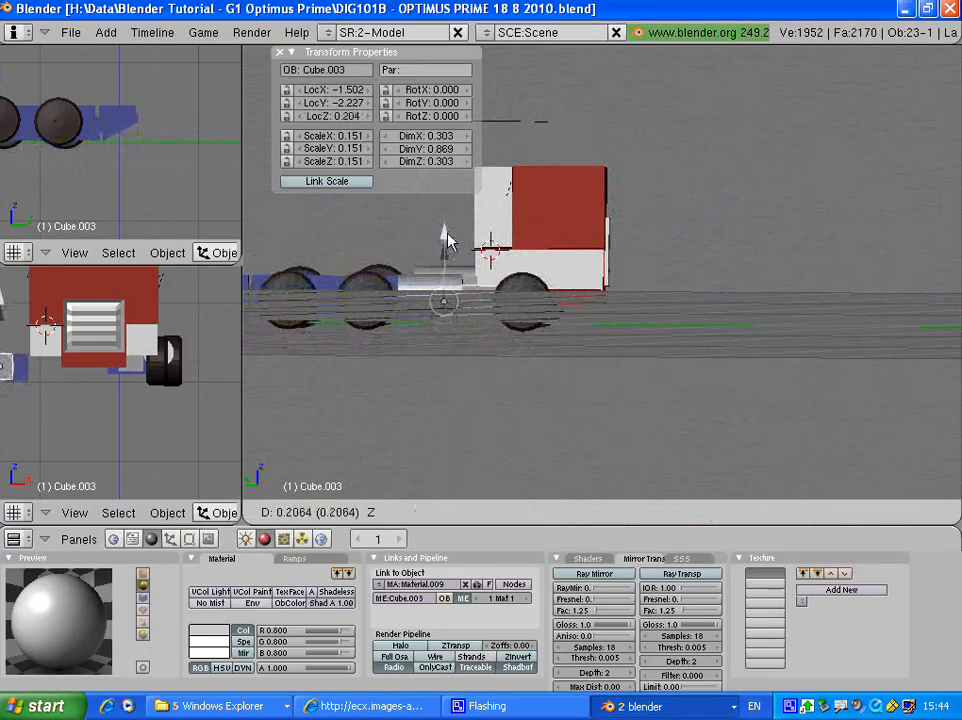
left_click(446, 233)
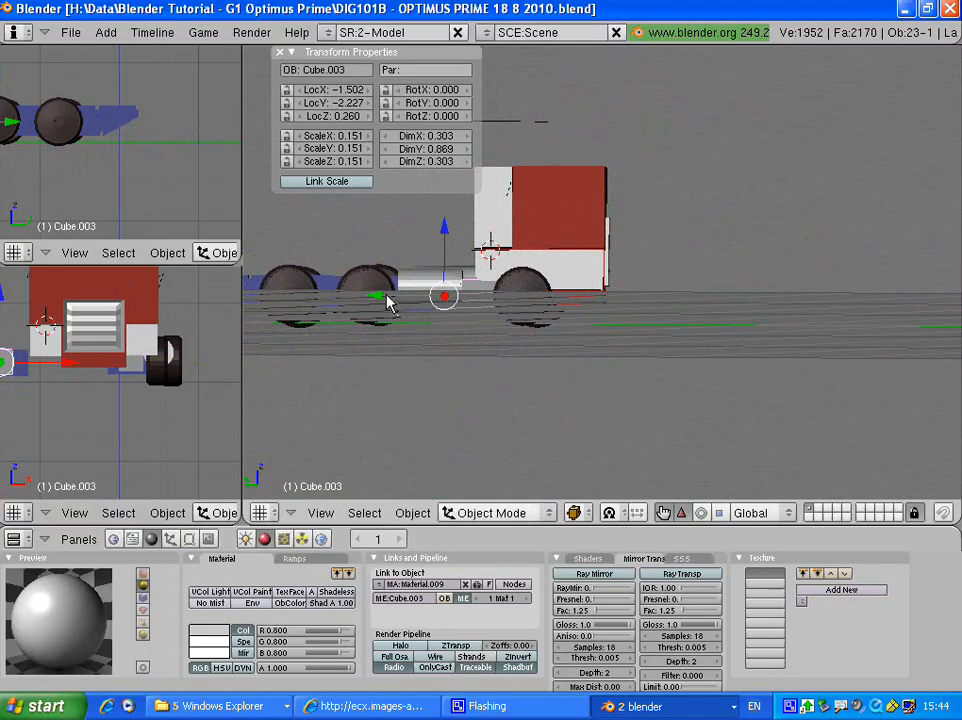
- Shift the opposite leg further forward to about Y -2.368 and inward to about X -0.826
key("g")
key("y")
left_click(410, 292)
middle_click_drag(410, 292, 465, 315)
key("g")
key("x")
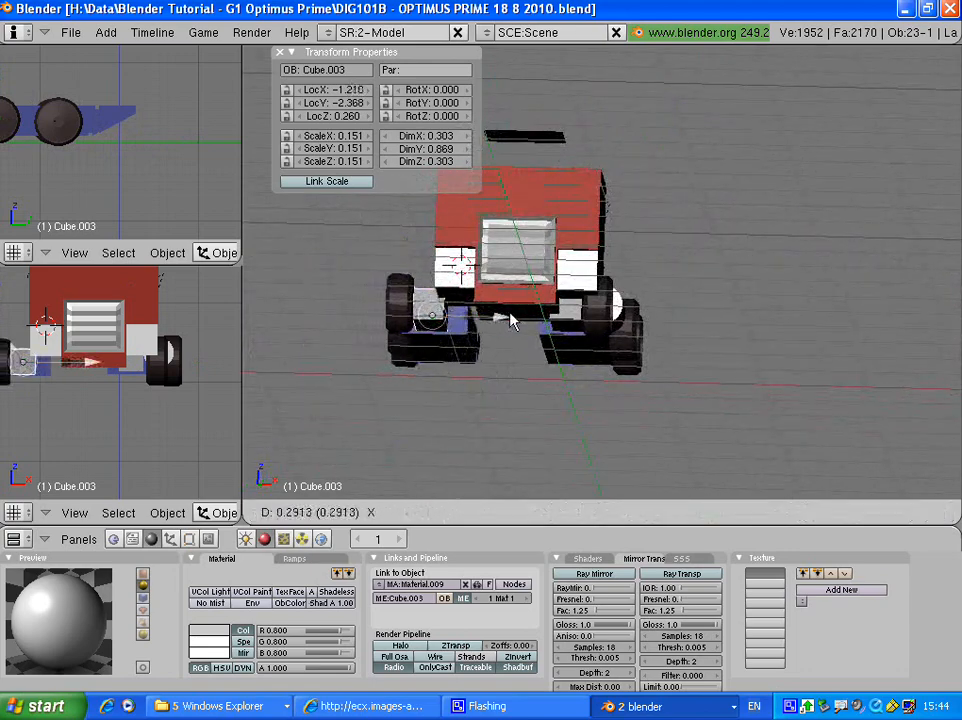
left_click(536, 314)
- Parent the flat plane hovering above the cab to the red cab body
middle_click_drag(536, 314, 575, 161)
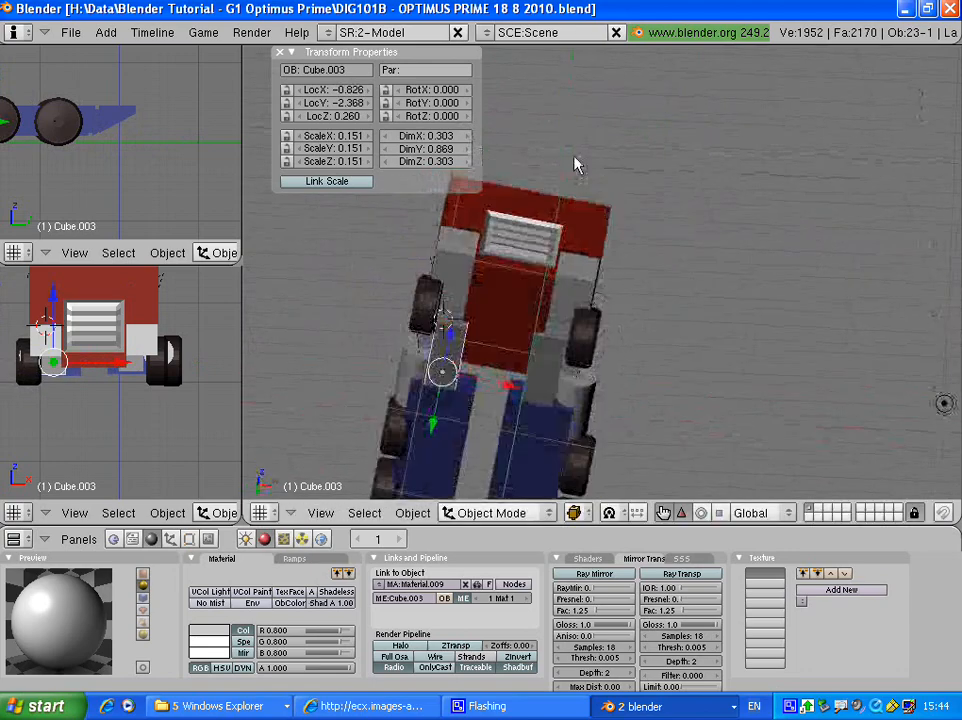
middle_click_drag(666, 268, 479, 349)
middle_click_drag(486, 262, 529, 293, "shift")
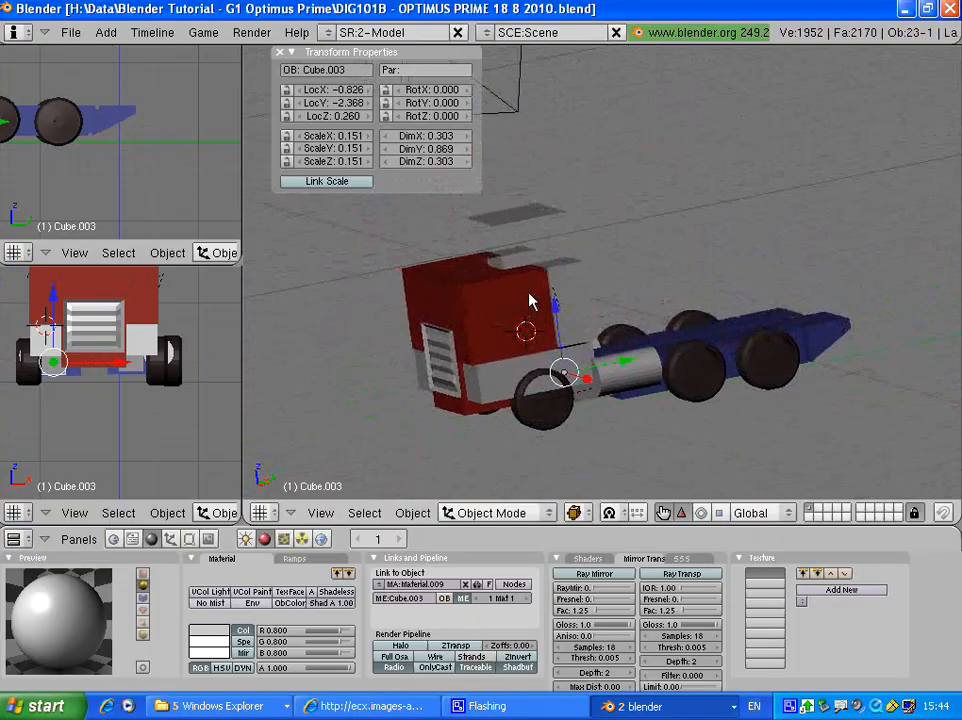
right_click(535, 221)
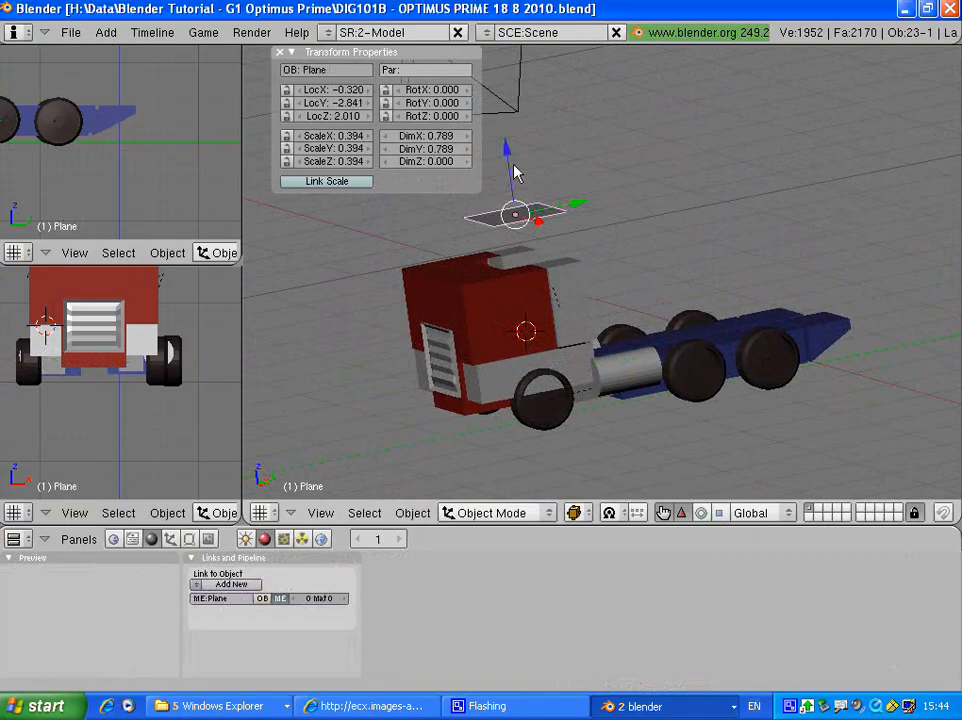
right_click(474, 288, "shift")
key("ctrl+p")
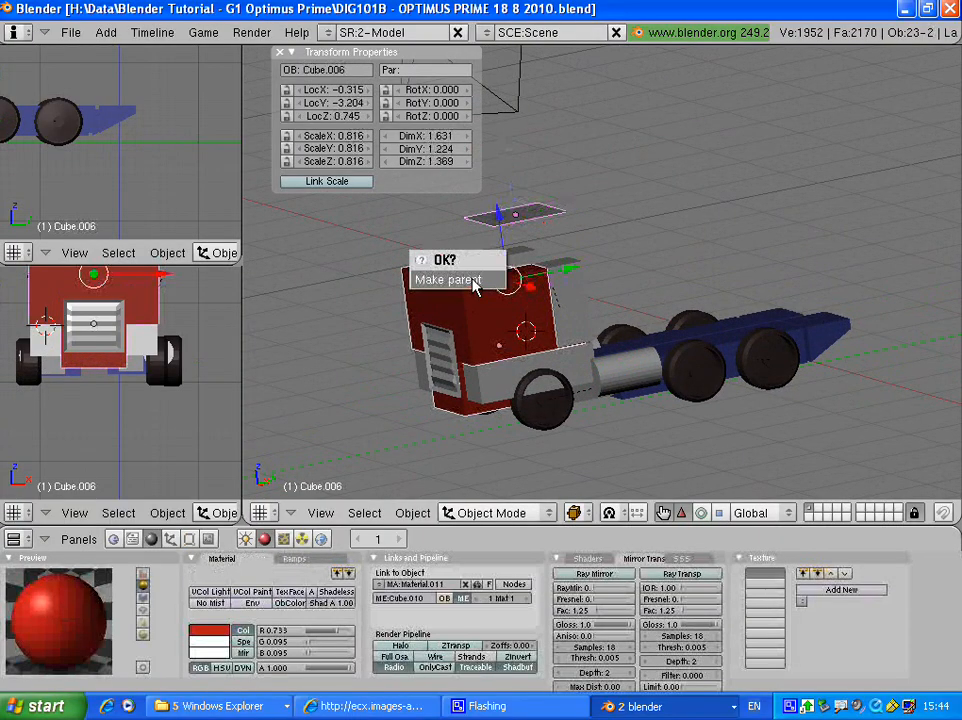
left_click(470, 280)
- Lower the plane along Z onto the cab roof, to about Z 1.567
right_click(515, 215)
left_click_drag(511, 150, 512, 198)
middle_click_drag(537, 204, 679, 228)
scroll(530, 323, "up", 6)
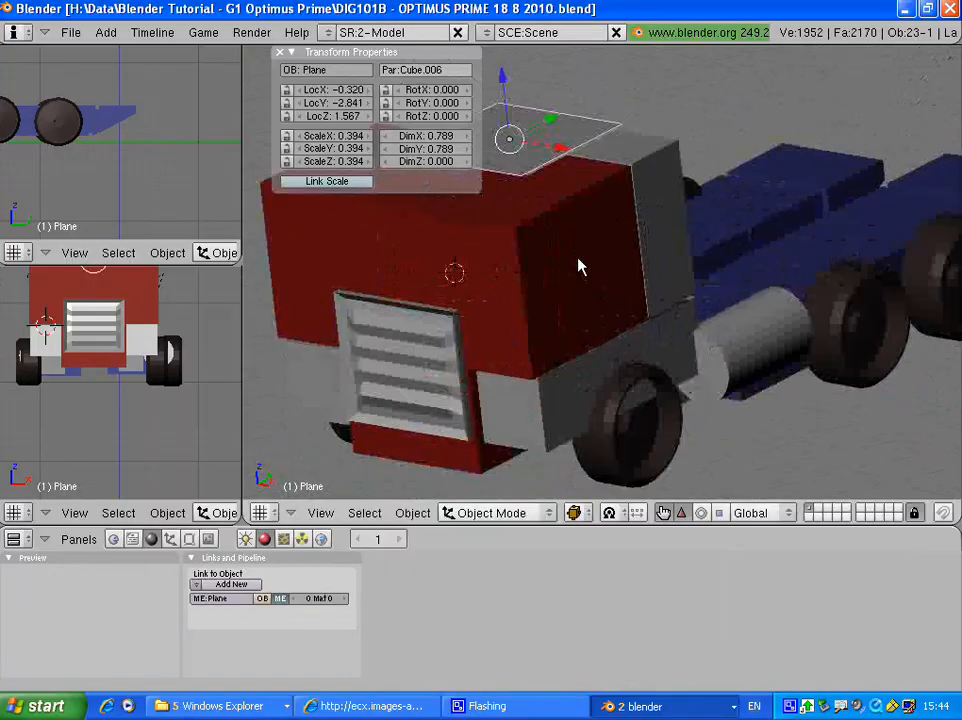
middle_click_drag(549, 284, 548, 227, "shift")
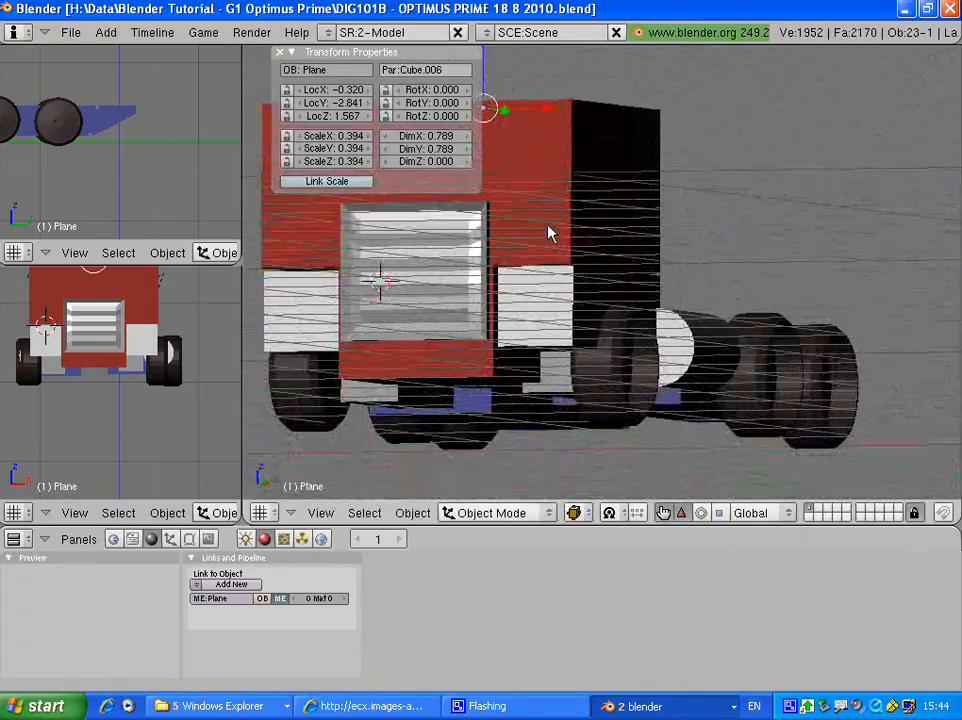
- Try rotating the +X side leg's grey front block about X by about -23.6 degrees, and undo the rotation
middle_click_drag(505, 279, 607, 270)
right_click(575, 371)
middle_click_drag(575, 337, 637, 263)
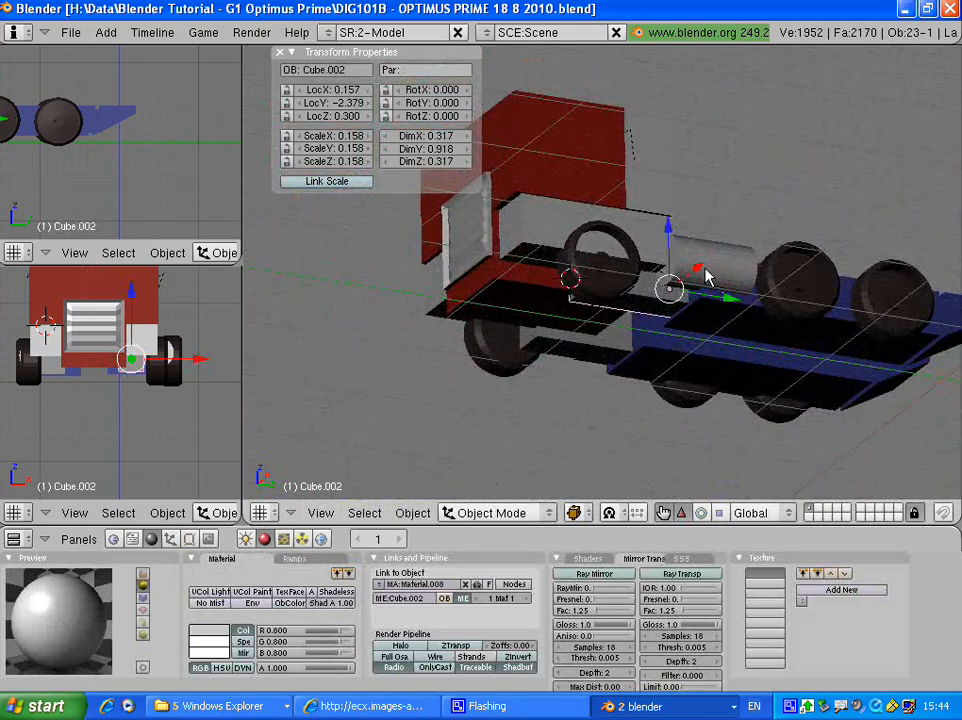
key("r")
key("x")
left_click(703, 296)
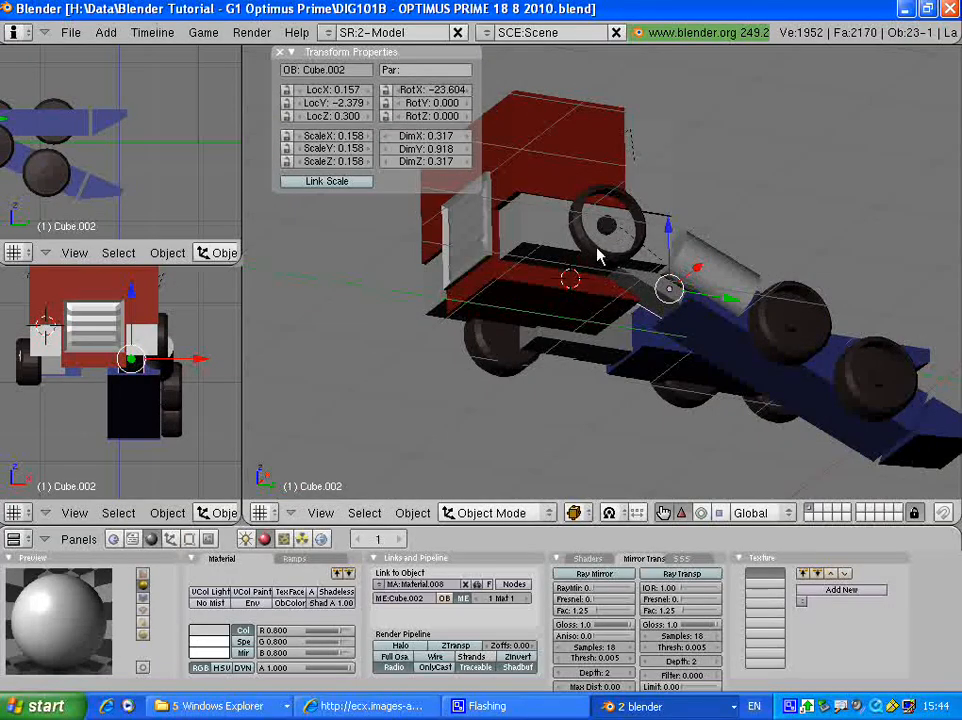
key("ctrl+z")
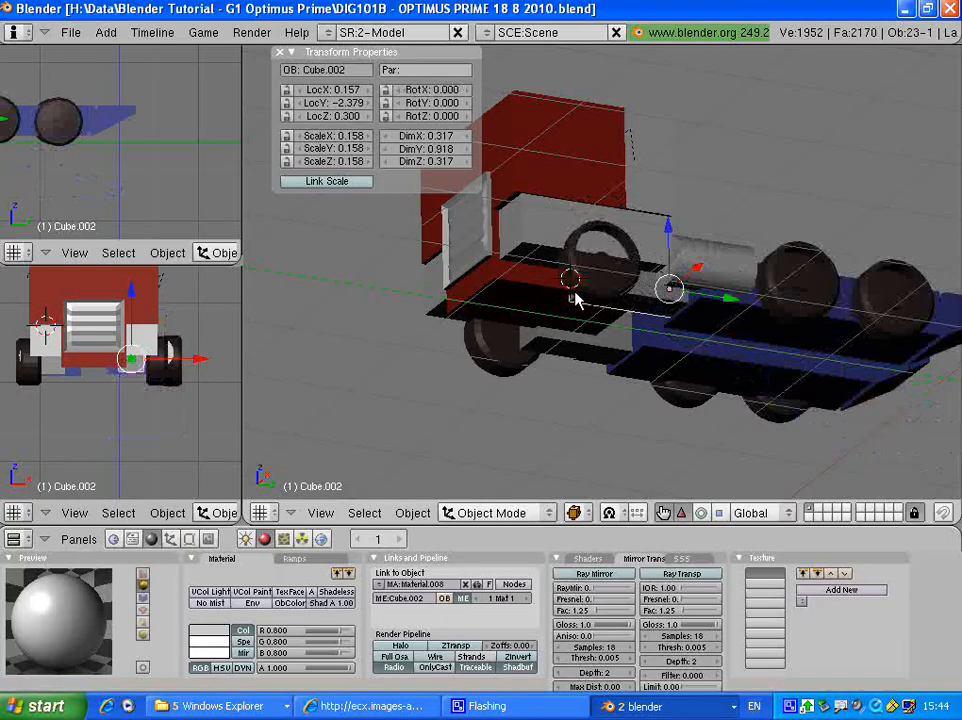
- Select the +X side leg's grey front block and place the 3D cursor at the centre of that side's front wheel
middle_click_drag(604, 269, 558, 314)
key("a")
middle_click_drag(762, 316, 671, 289)
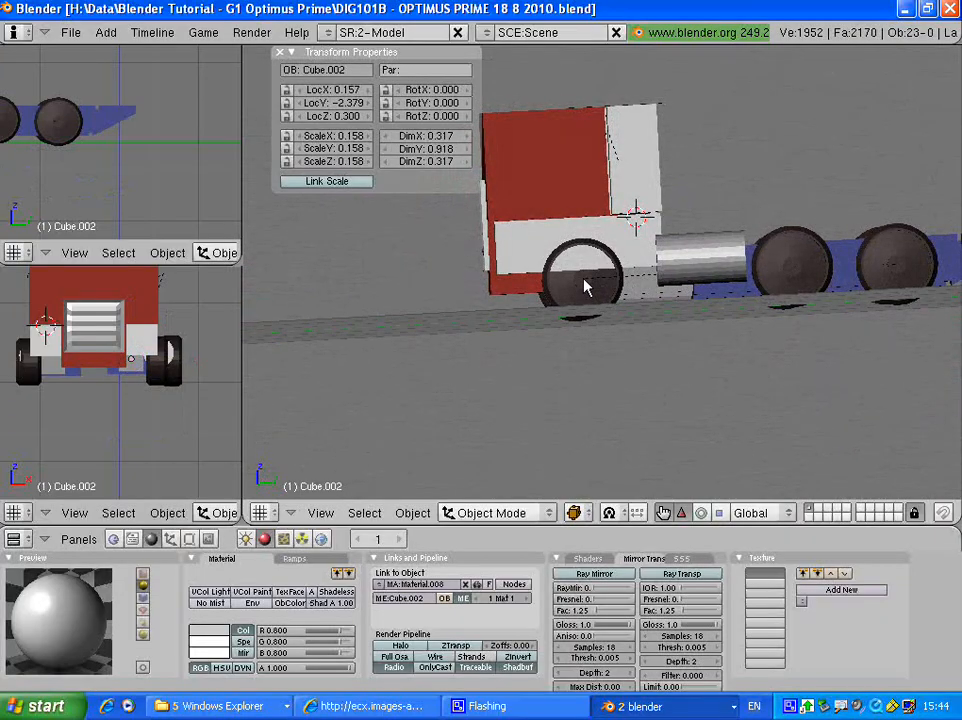
middle_click_drag(585, 287, 668, 240)
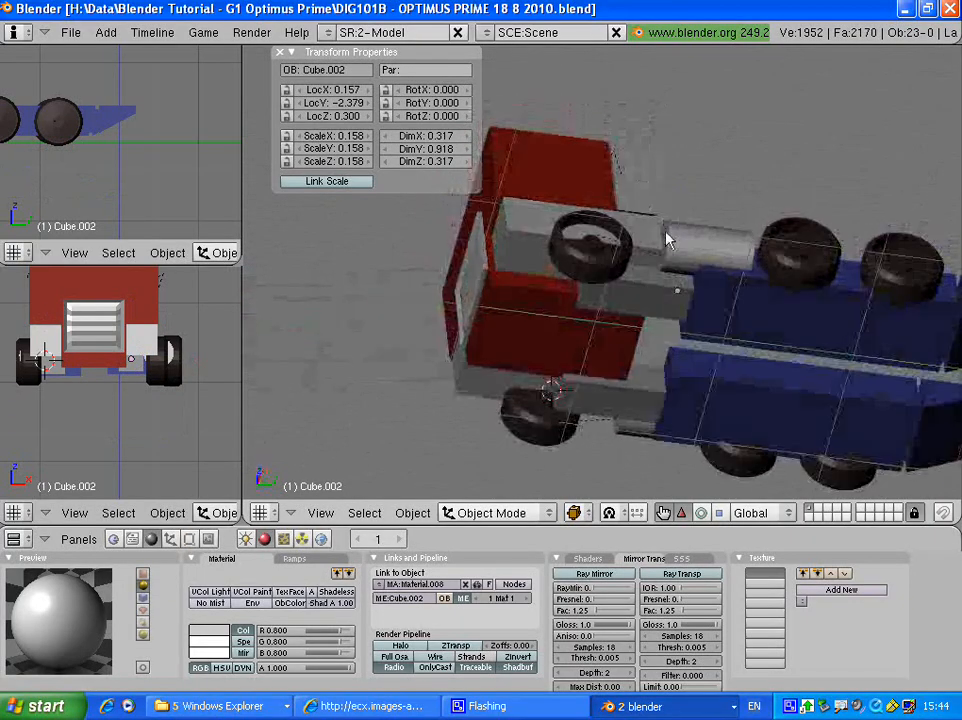
right_click(645, 297)
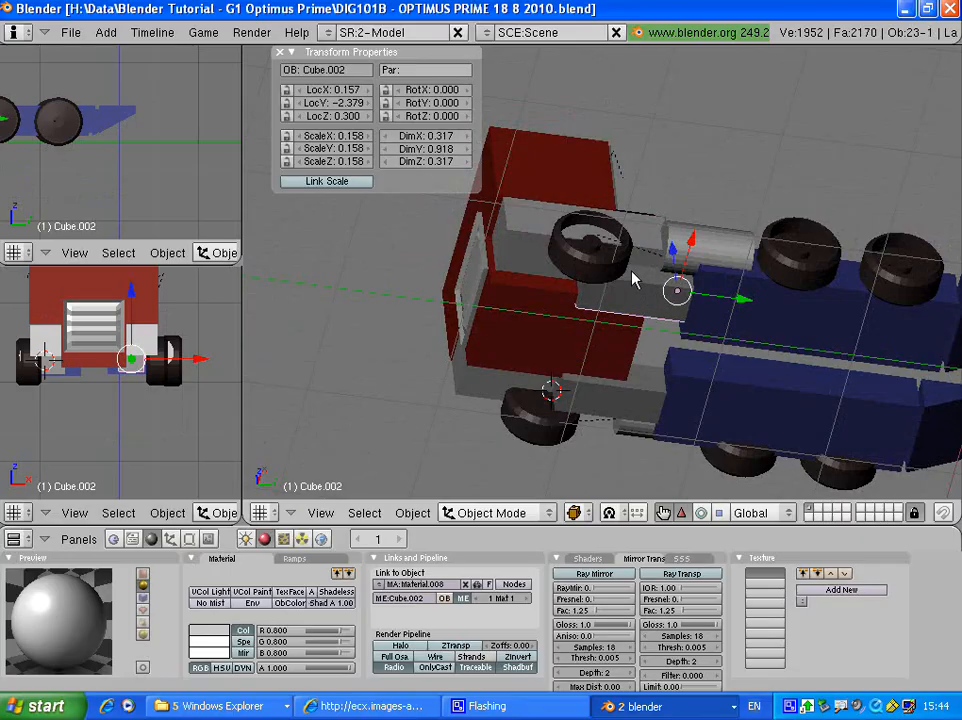
middle_click_drag(645, 213, 616, 92)
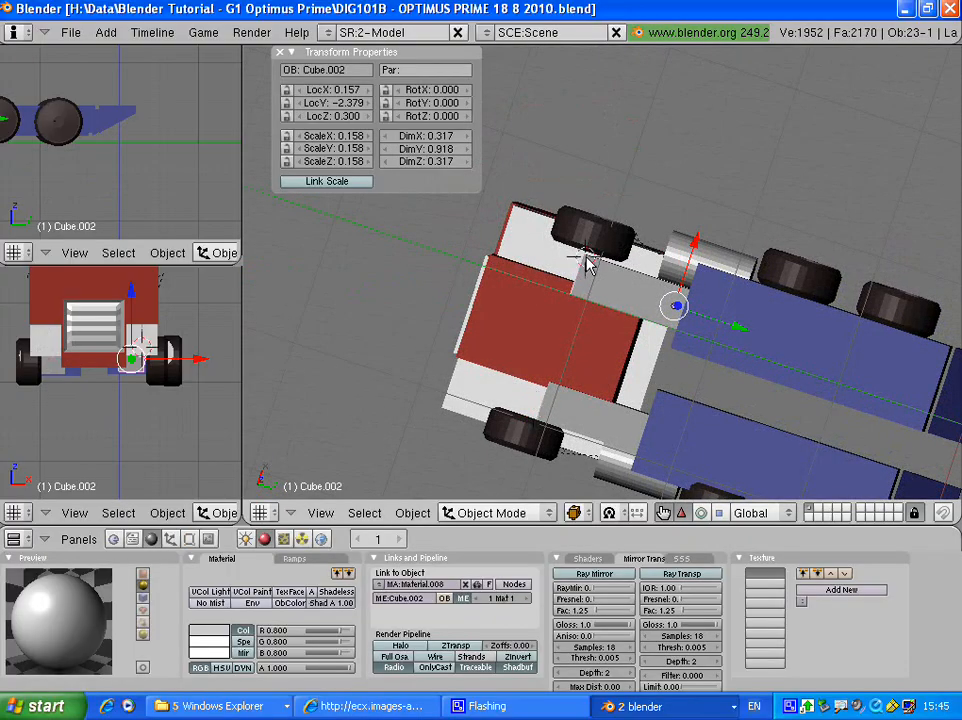
middle_click_drag(620, 165, 578, 279)
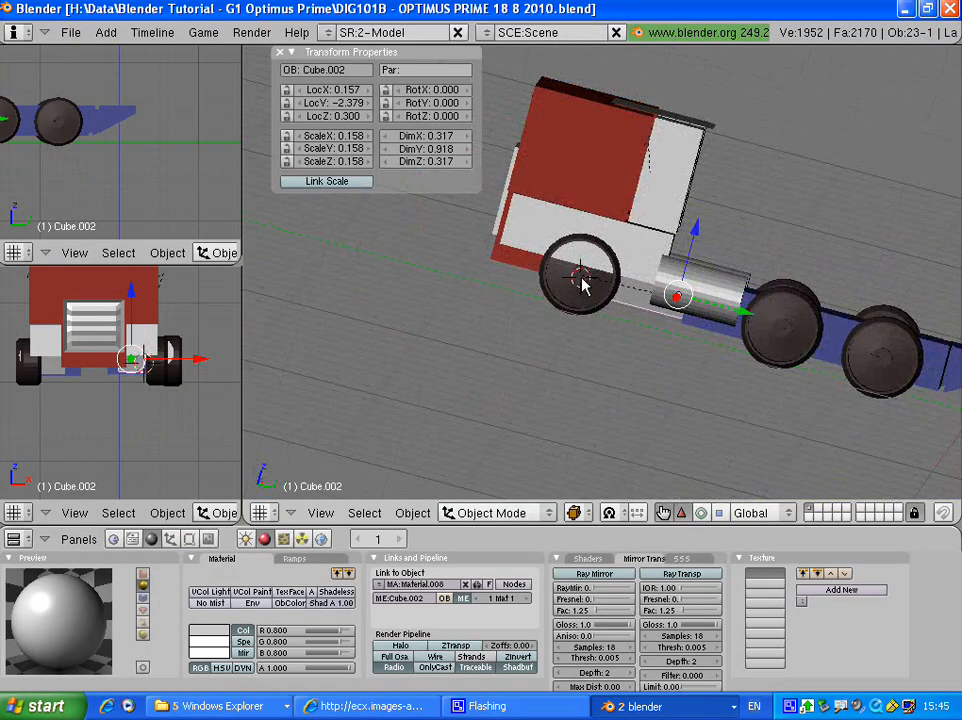
middle_click_drag(580, 283, 490, 361)
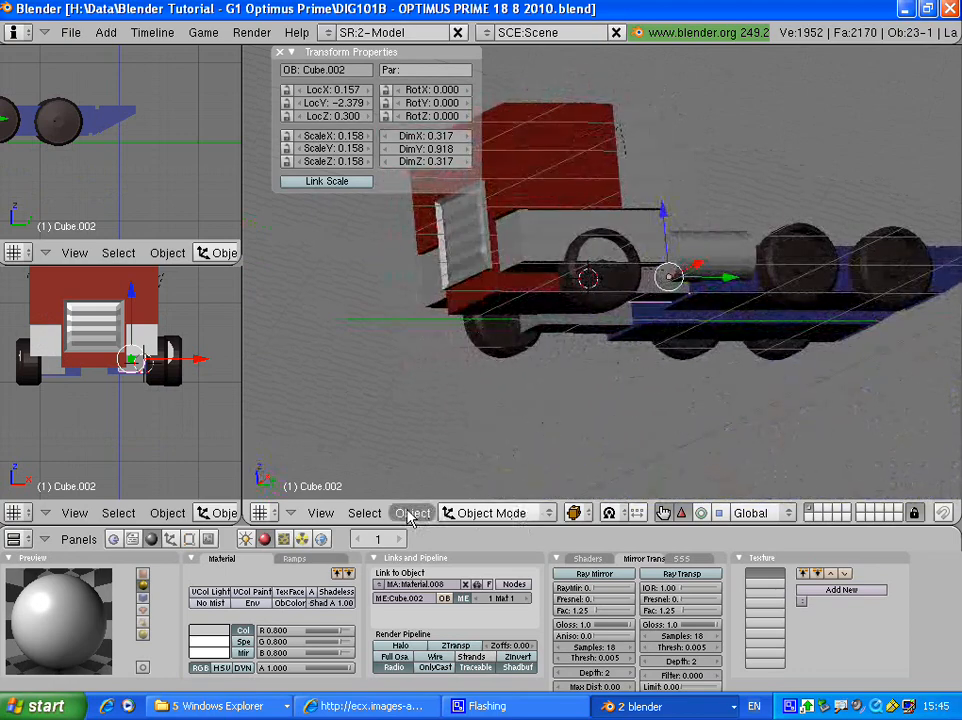
- Move the selected grey block's object centre to the 3D cursor with Center Cursor
left_click(412, 513)
mouse_move(450, 473)
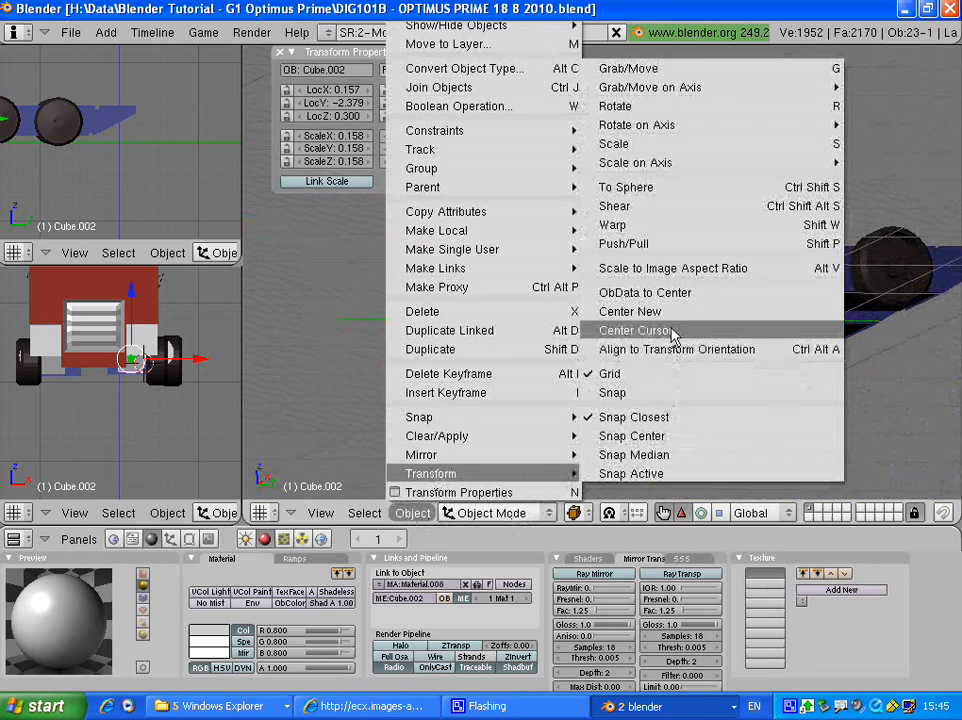
left_click(676, 330)
middle_click_drag(676, 330, 717, 310)
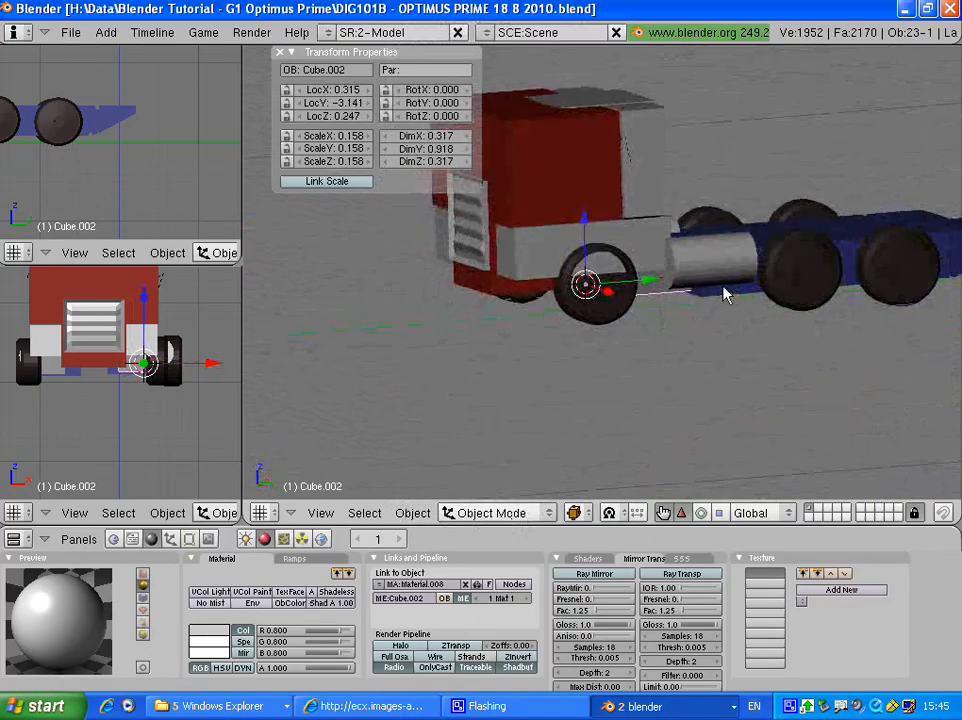
- Try rotating the +X side leg about X around its new centre, and cancel the rotation
key("r")
key("x")
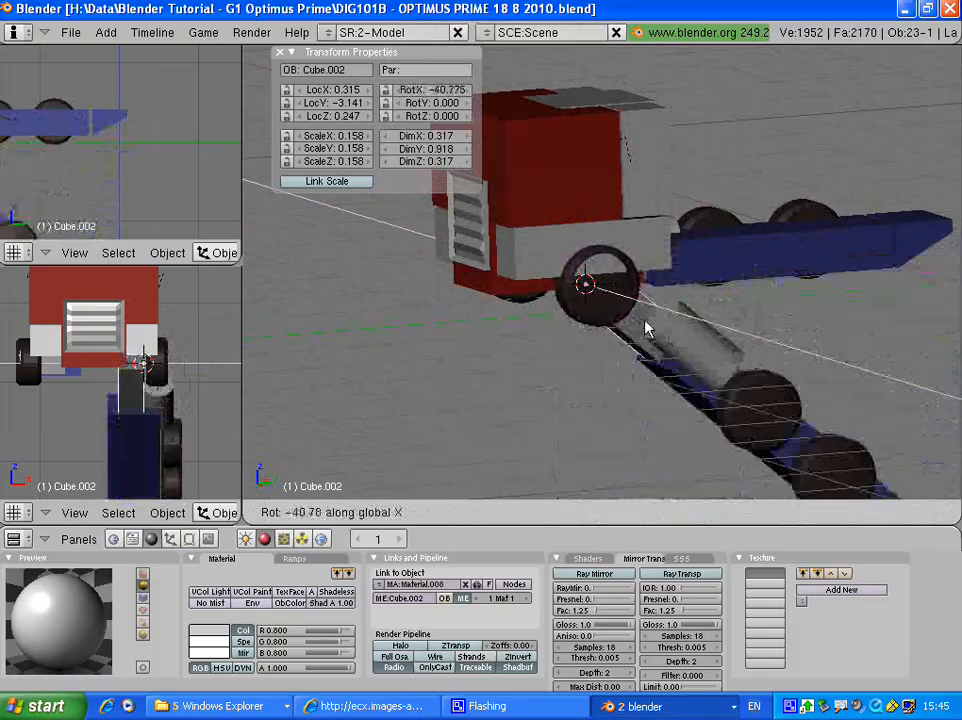
right_click(659, 294)
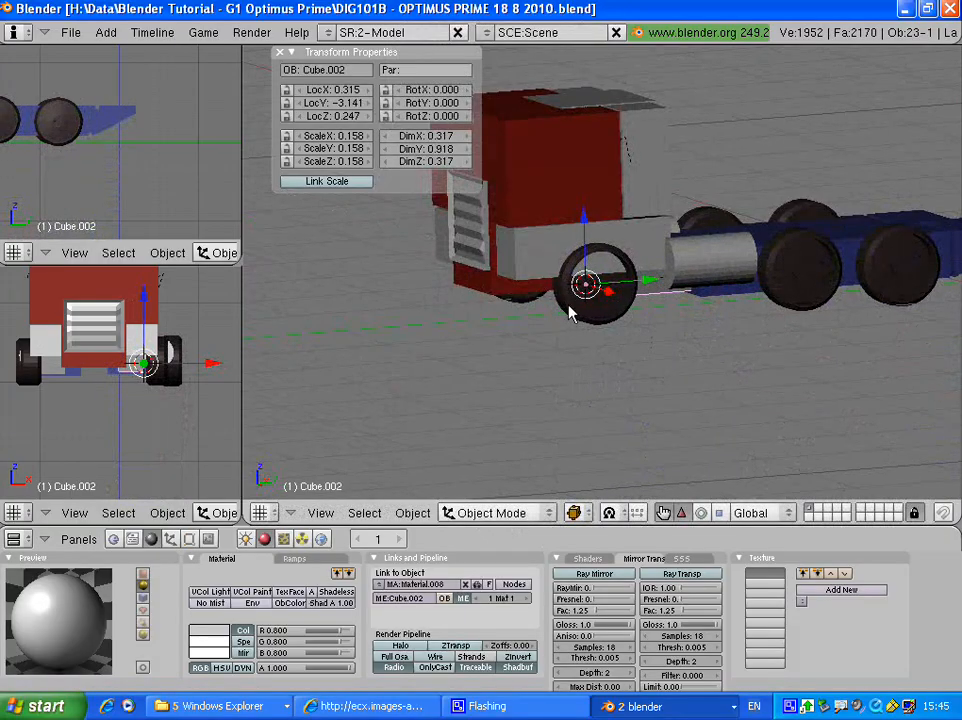
- Select the -X side leg's grey front block and place the 3D cursor at the centre of that side's front wheel
middle_click_drag(571, 312, 636, 134)
right_click(482, 332)
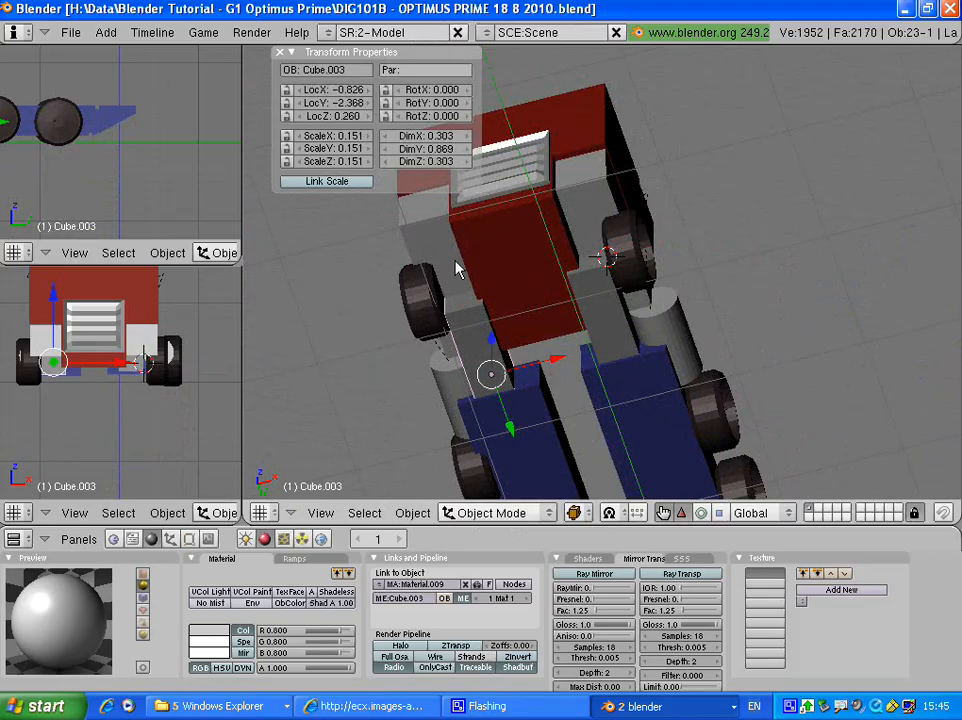
middle_click_drag(456, 268, 732, 282)
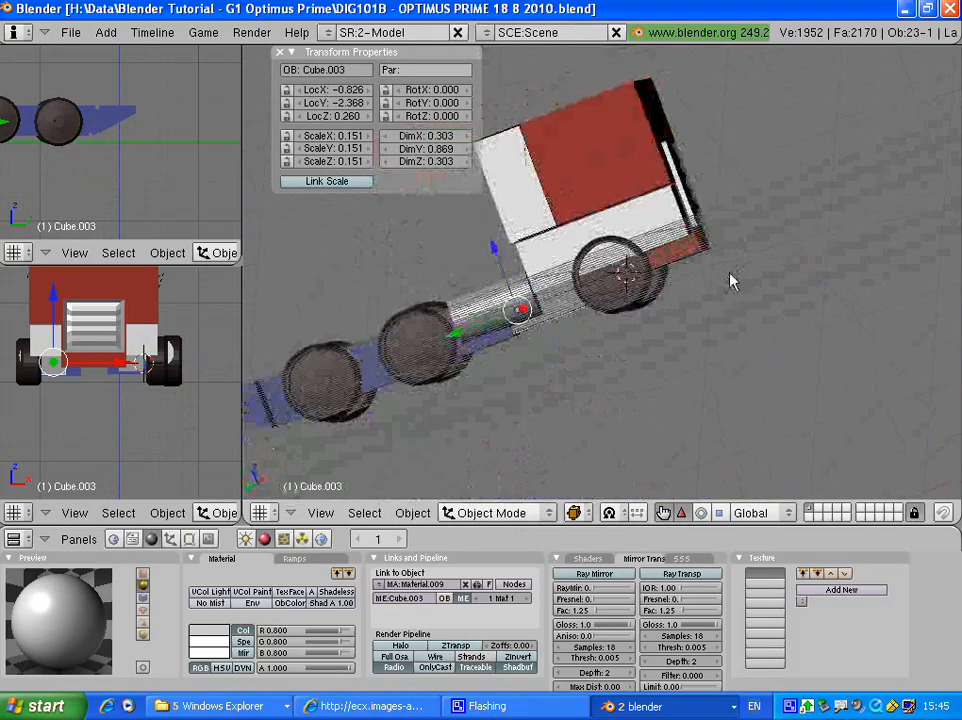
left_click(609, 279)
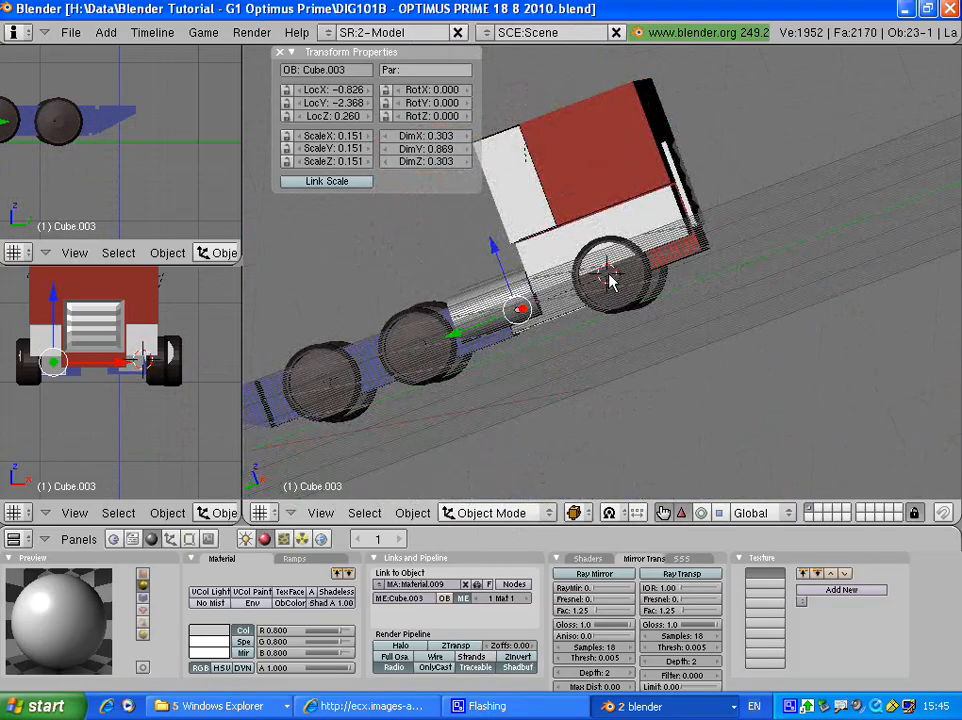
middle_click_drag(628, 278, 540, 90)
left_click(524, 135)
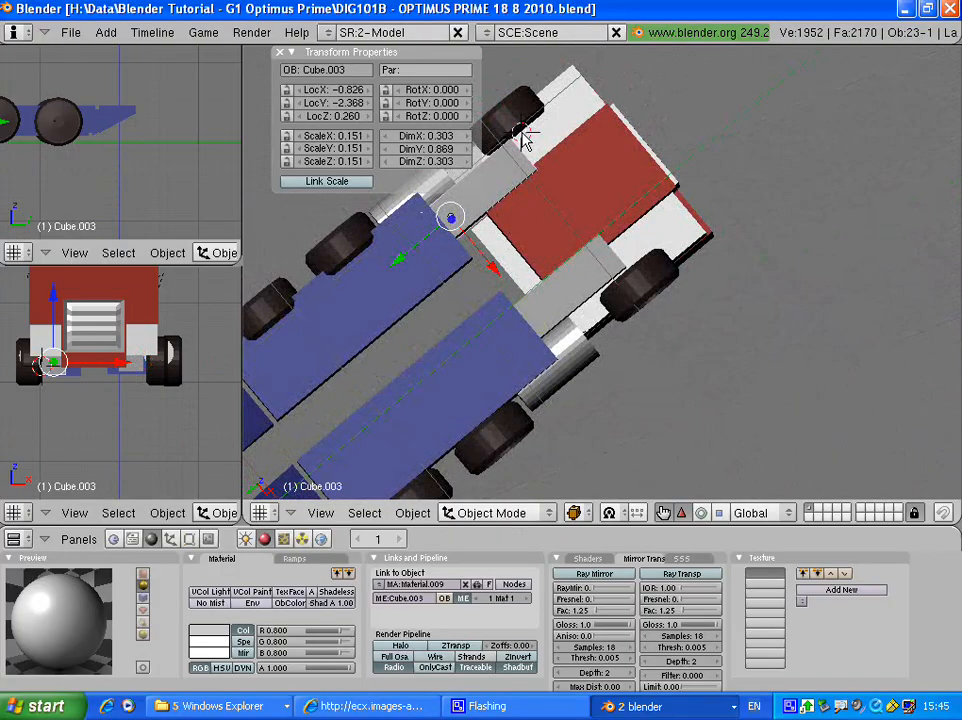
middle_click_drag(524, 135, 636, 318)
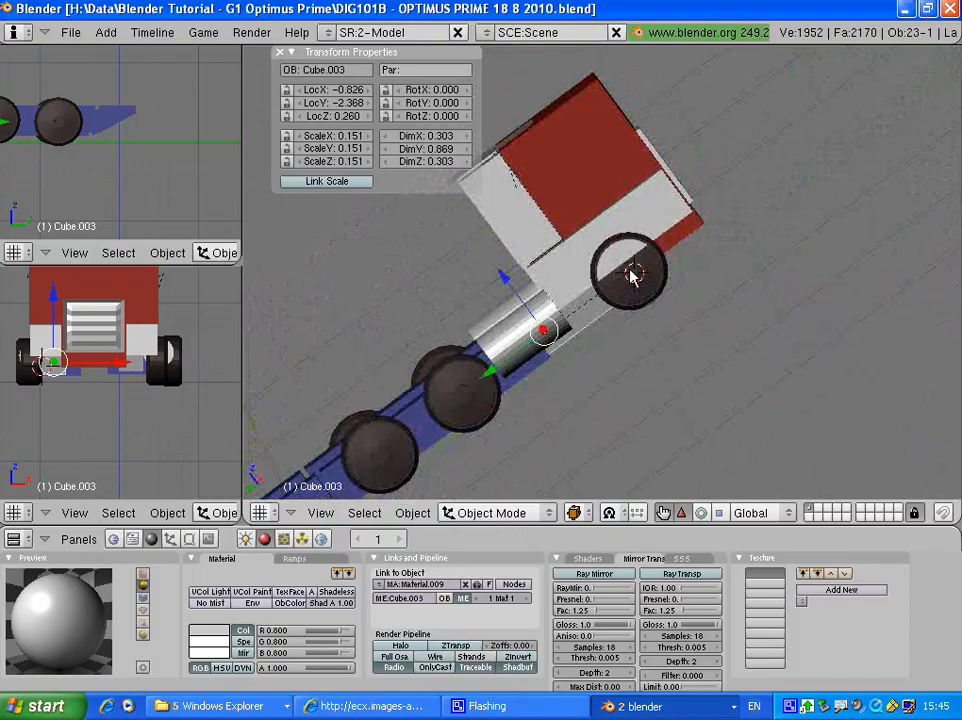
scroll(628, 272, "up", 4)
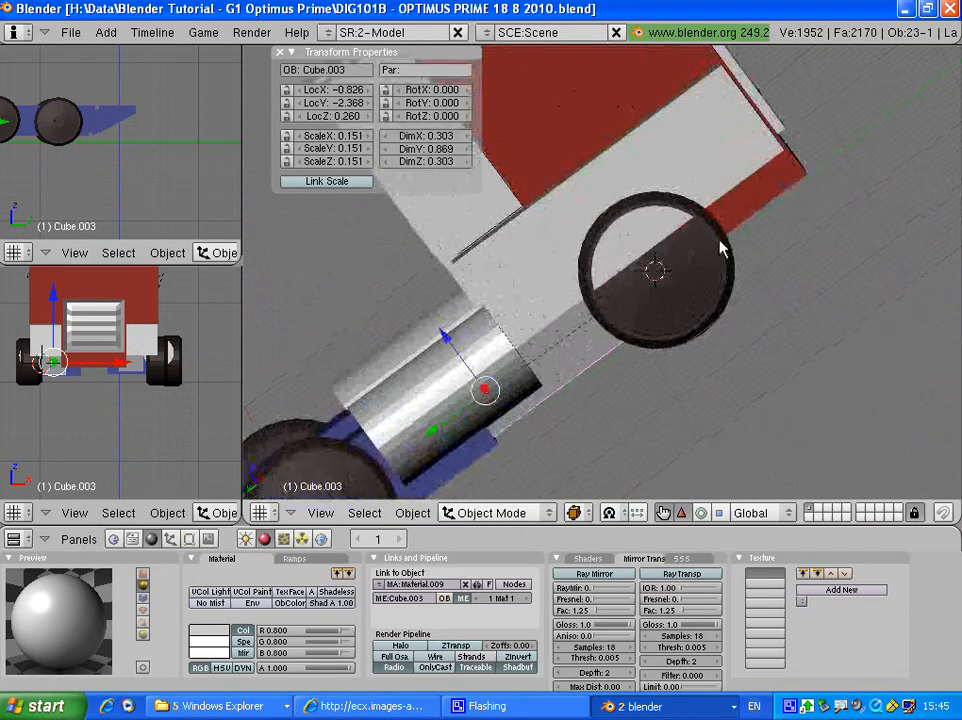
middle_click_drag(719, 242, 538, 264)
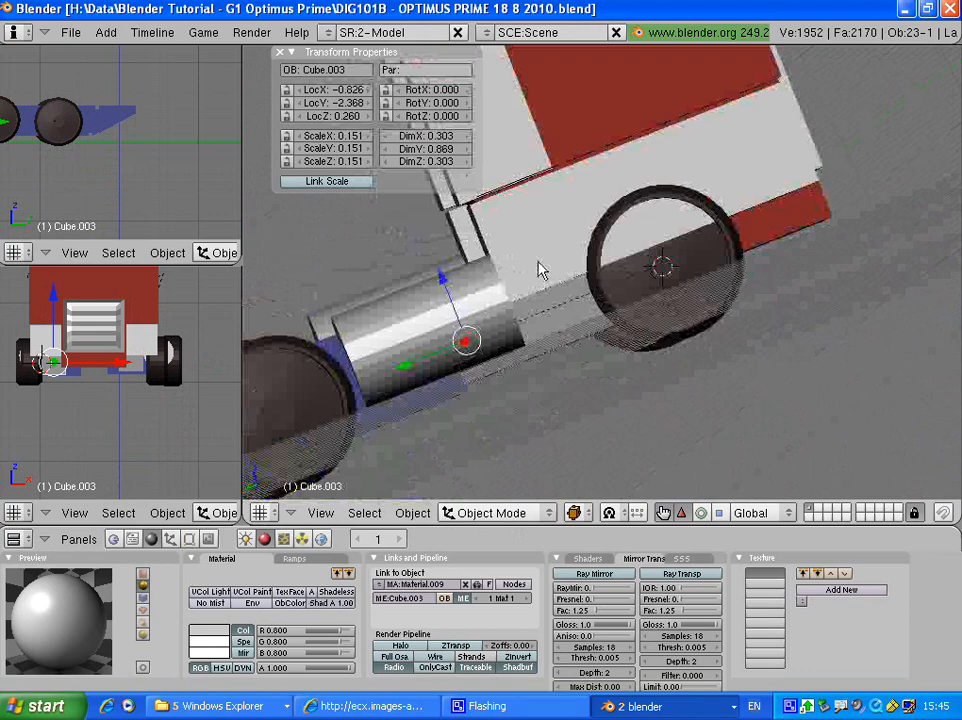
middle_click_drag(538, 270, 400, 378)
- Move the -X side grey block's object centre to the 3D cursor with Center Cursor
left_click(412, 513)
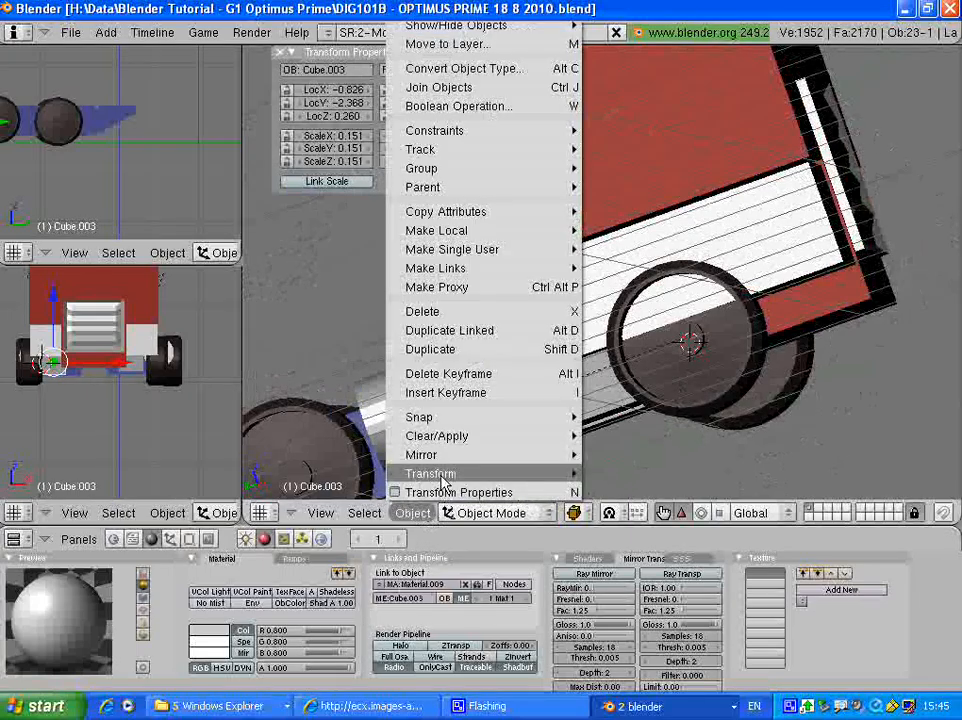
mouse_move(443, 480)
left_click(676, 335)
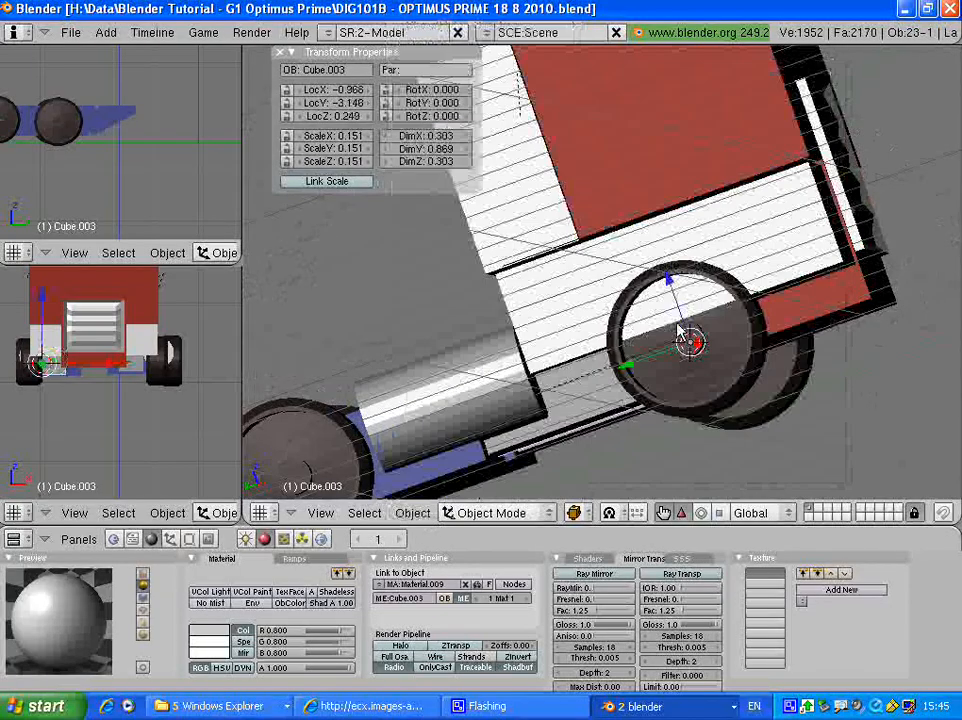
- Try rotating the -X side leg's grey front block about X by about -95.4 degrees
scroll(677, 325, "down", 4)
middle_click_drag(662, 325, 740, 310)
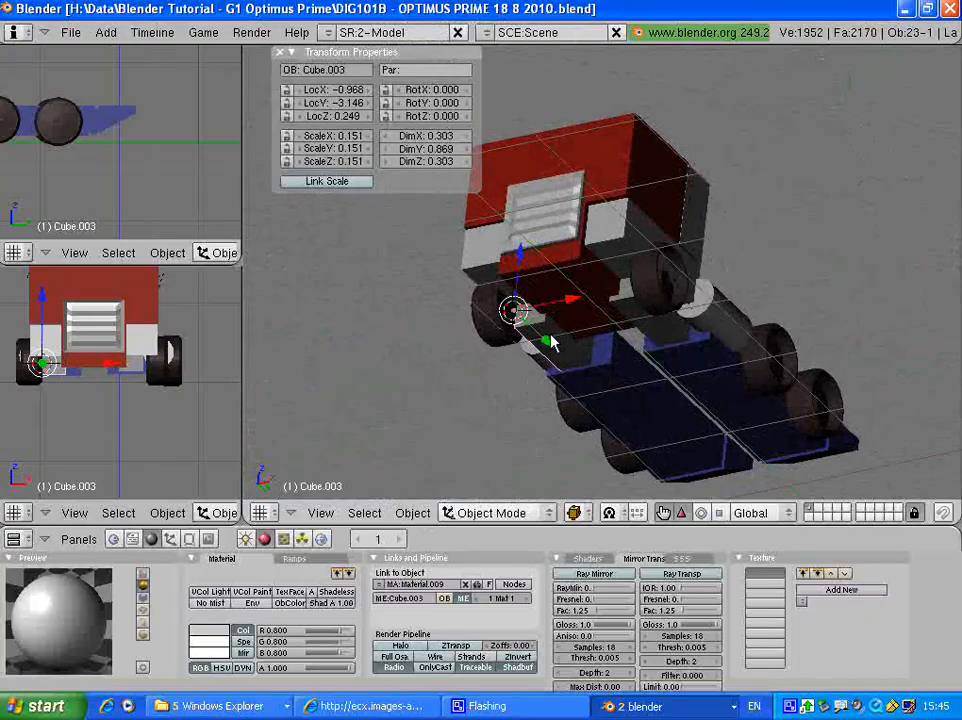
right_click(553, 342)
key("r")
key("x")
left_click(483, 388)
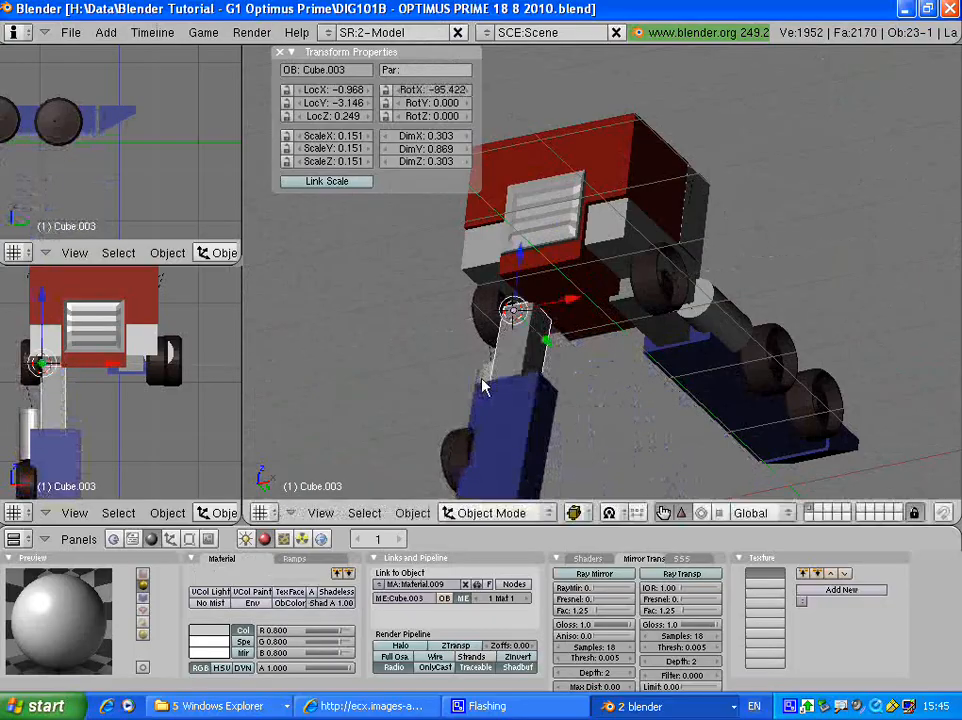
- Try rotating the +X side leg's grey front block about X by about -90.6 degrees
right_click(641, 319)
key("r")
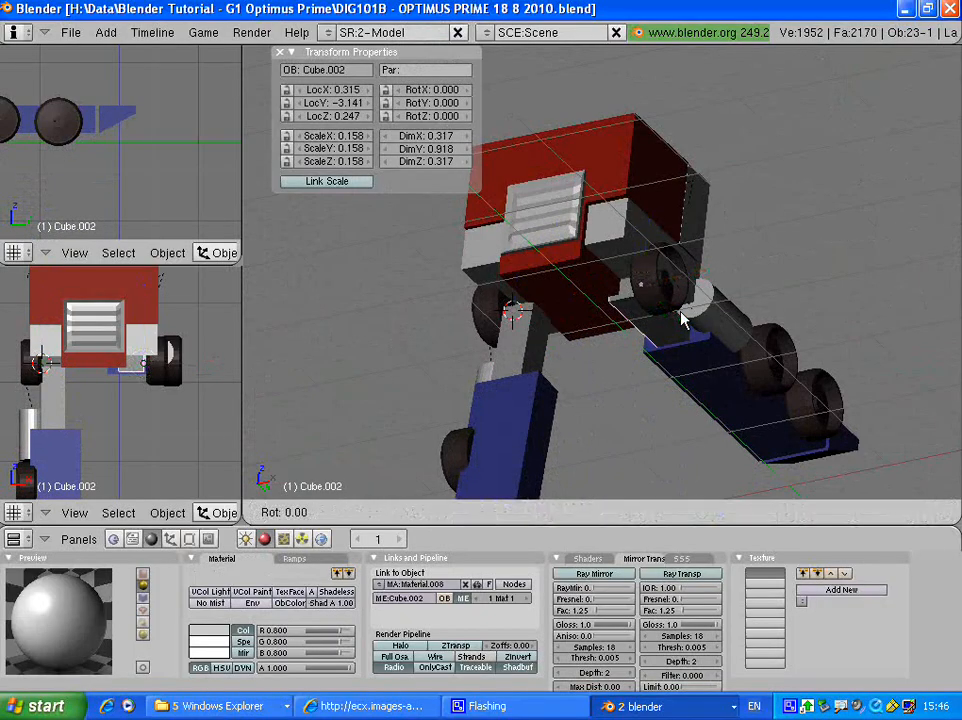
key("x")
left_click(584, 376)
middle_click_drag(545, 343, 552, 399)
scroll(552, 399, "down", 4)
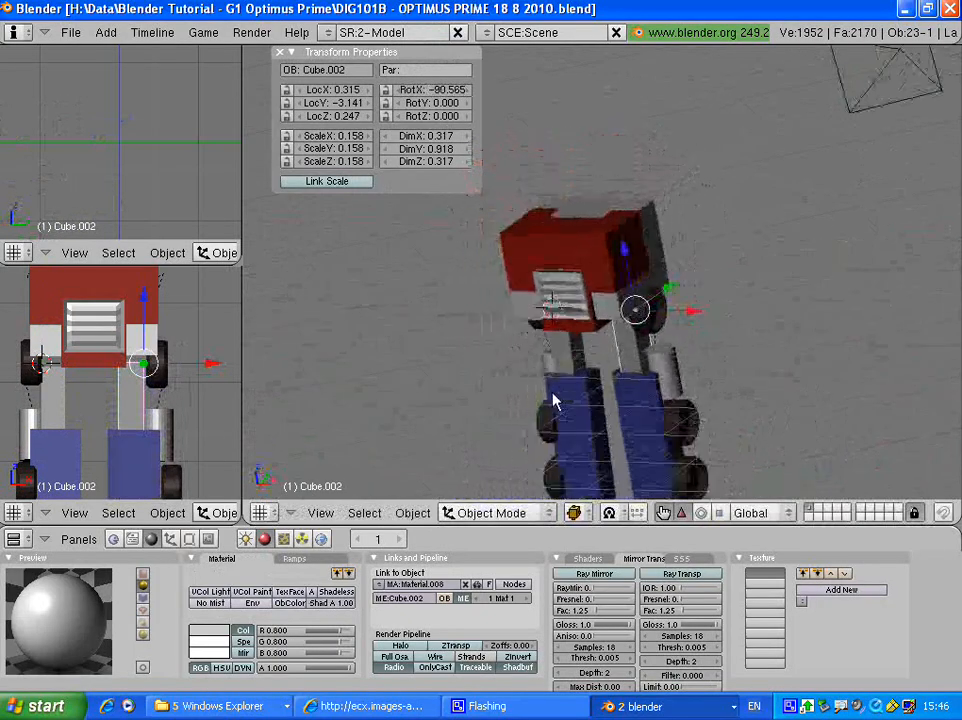
scroll(560, 390, "up", 4)
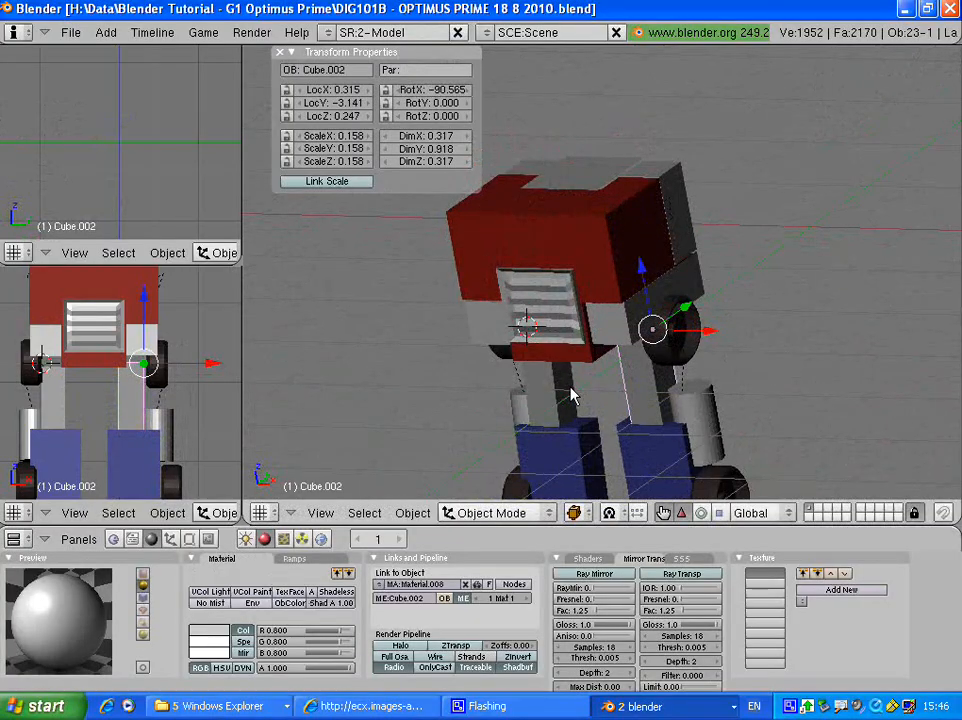
- Undo the test rotations of both legs
key("ctrl+z")
key("ctrl+z")
key("ctrl+z")
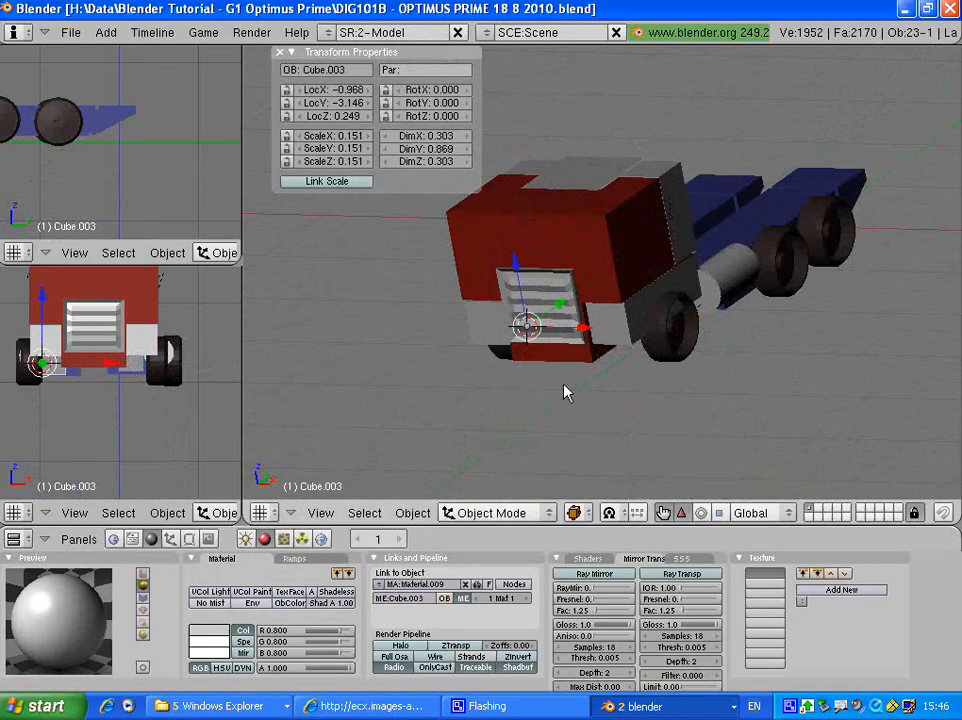
- Try moving the red cab body forward along Y to about -3.682
middle_click_drag(563, 385, 477, 322)
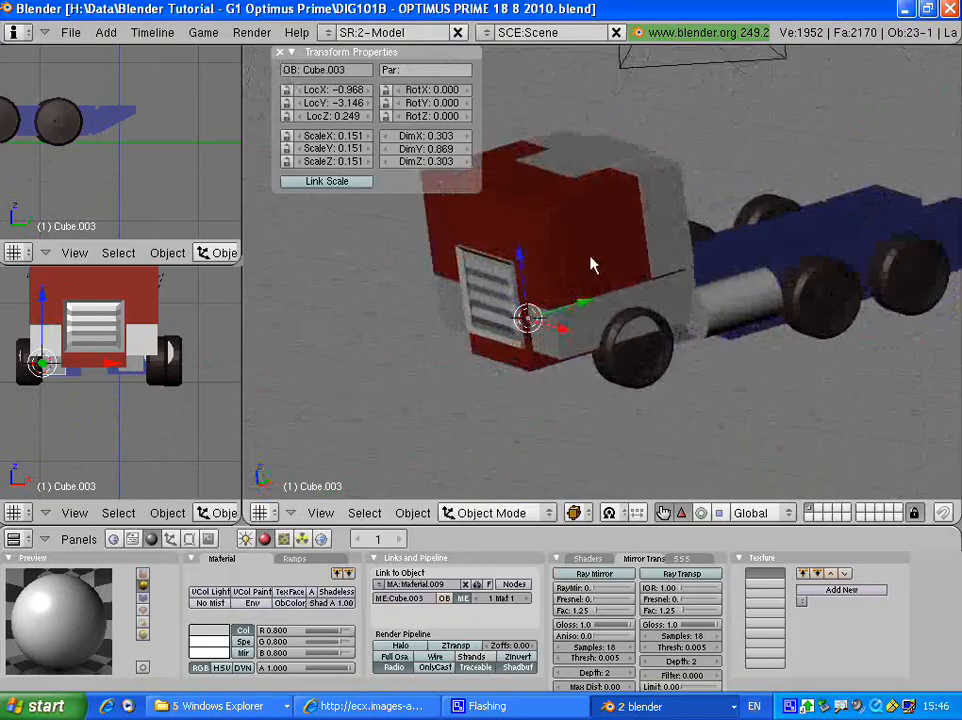
right_click(584, 251)
key("g")
key("y")
left_click(560, 285)
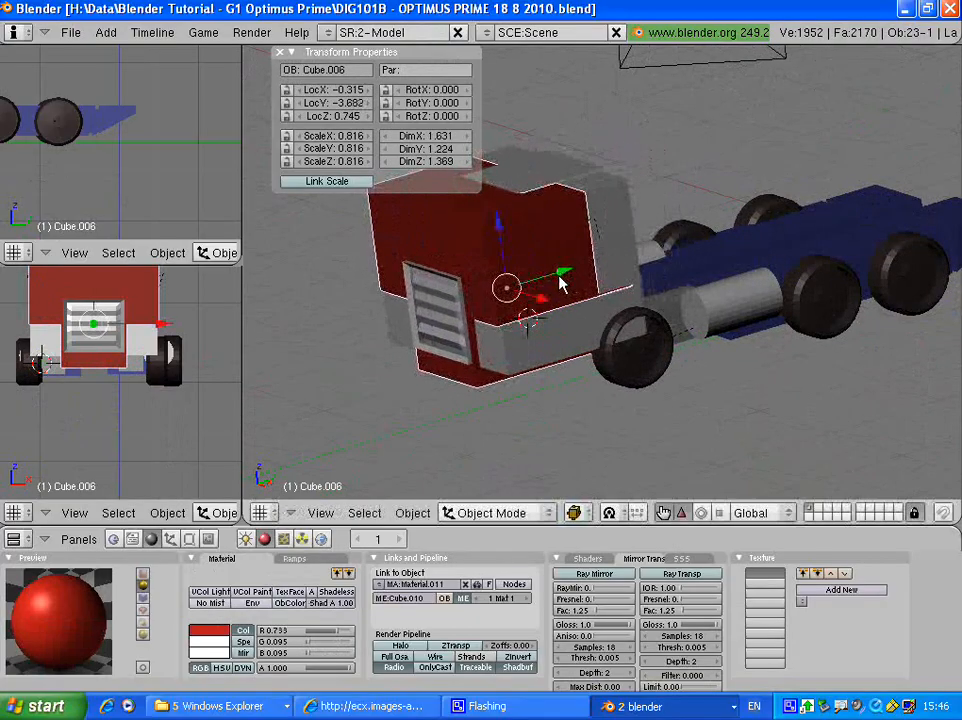
- Parent the +X side leg's grey front block to the red cab body
middle_click_drag(567, 283, 643, 287)
right_click(652, 298)
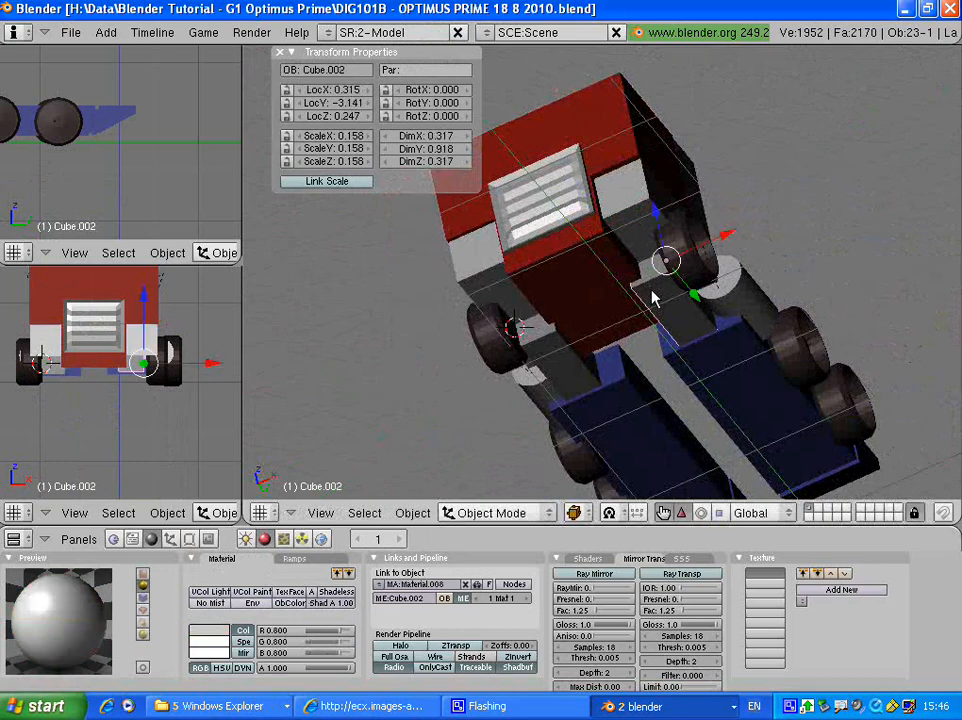
right_click(607, 157, "shift")
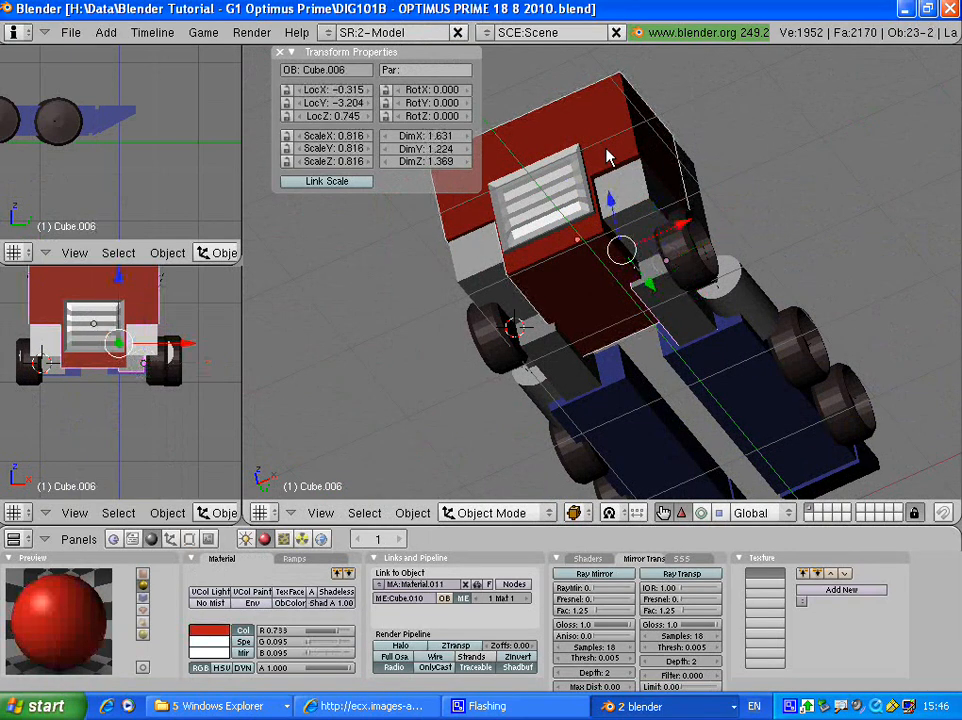
key("ctrl+p")
left_click(607, 151)
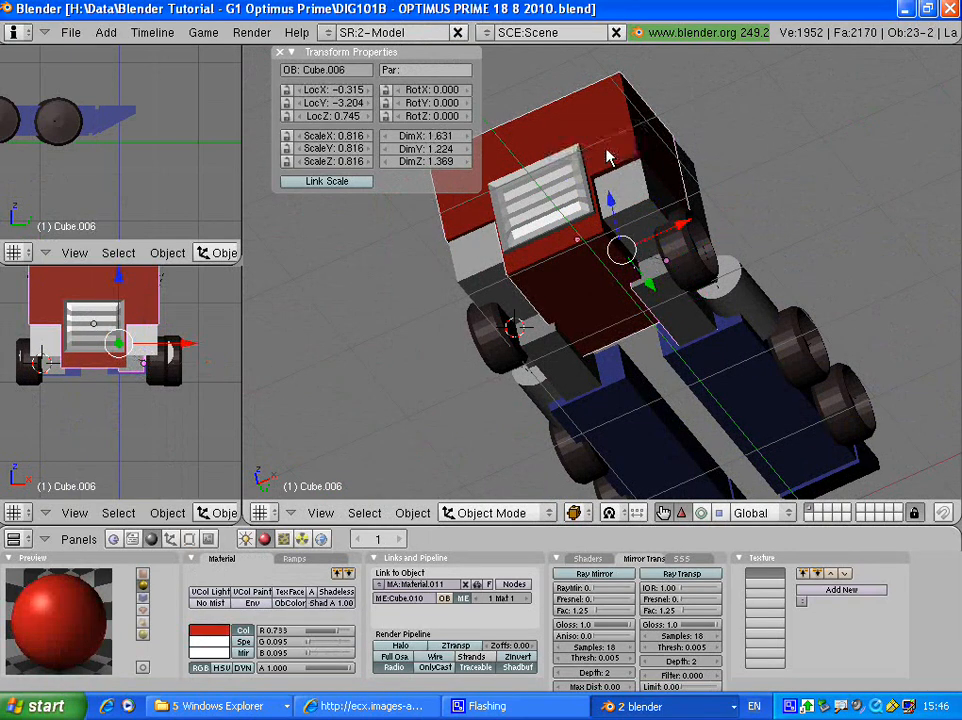
- Parent the -X side leg's grey front block to the red cab body
right_click(540, 362)
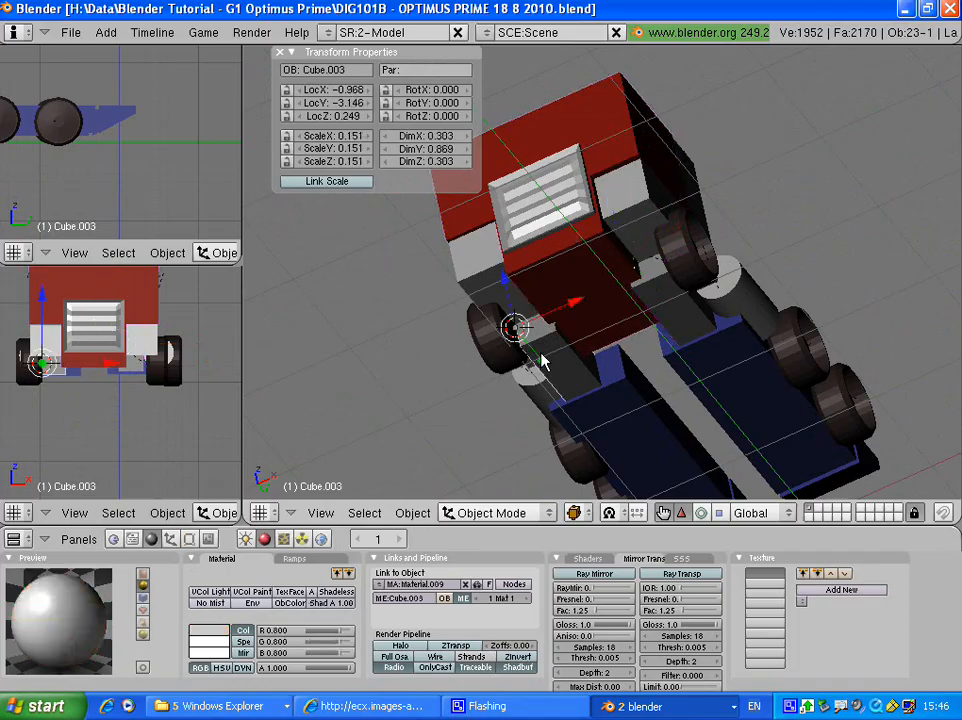
right_click(533, 143, "shift")
key("ctrl+p")
left_click(533, 143)
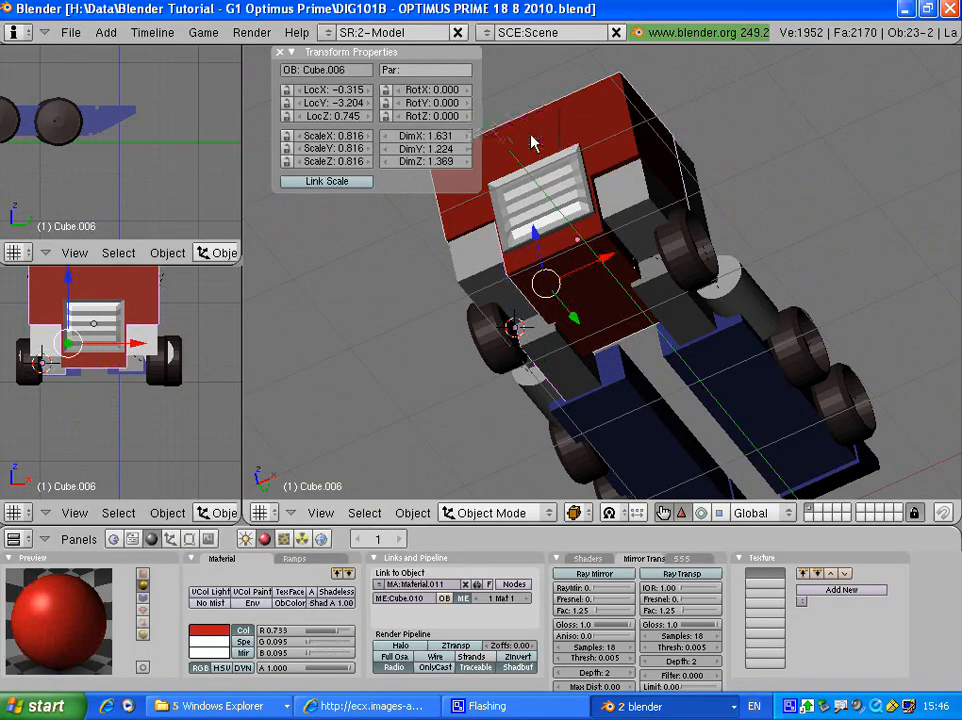
middle_click_drag(533, 143, 762, 297)
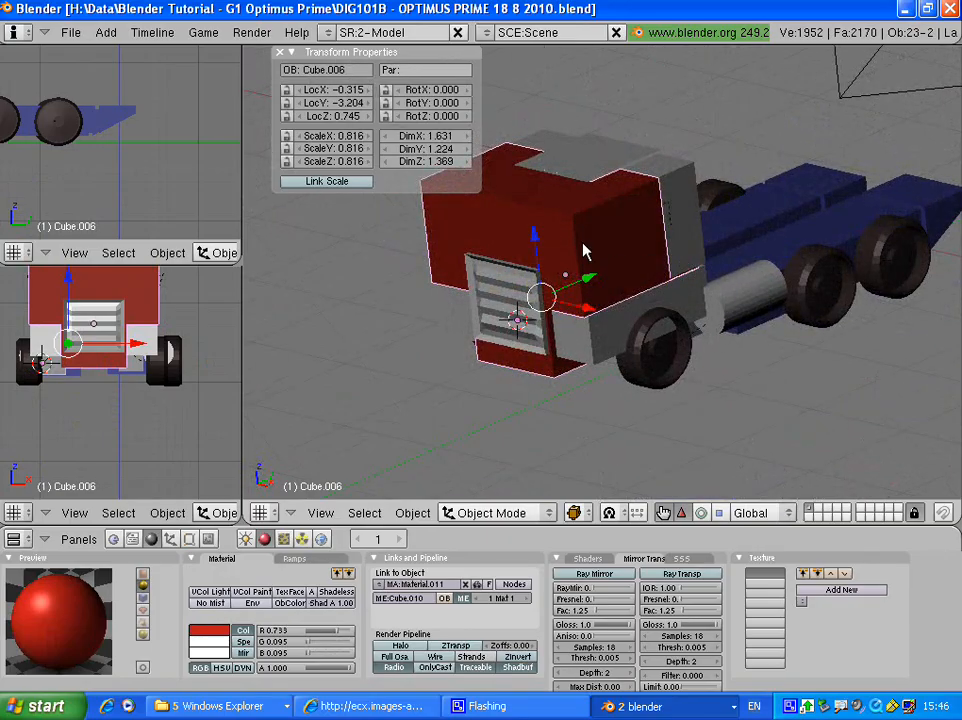
right_click(583, 248)
right_click(582, 245)
key("g")
key("y")
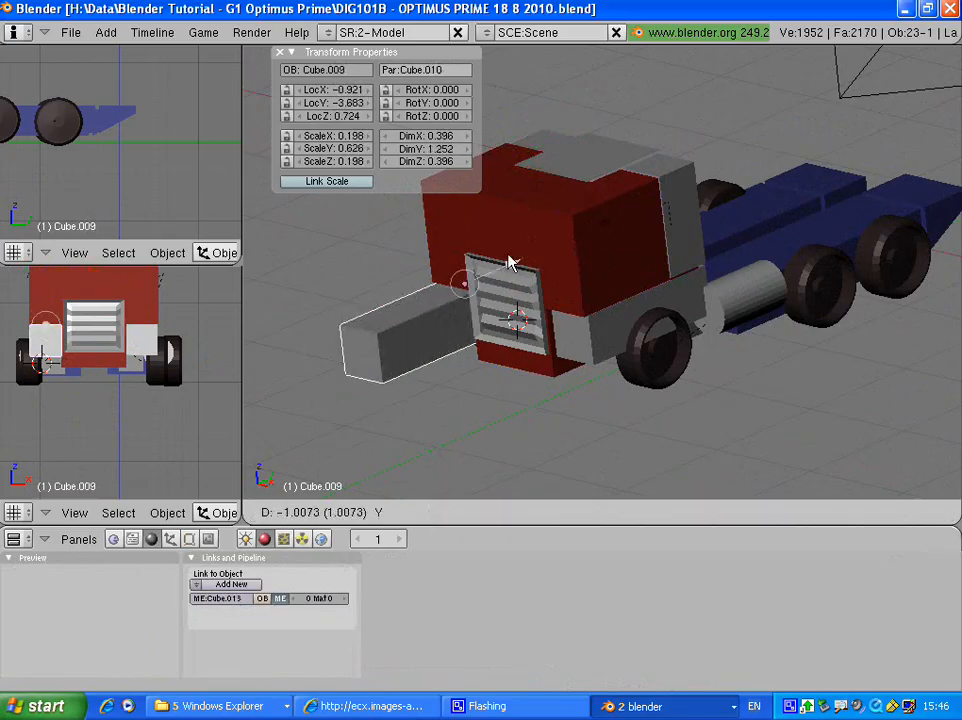
key("Escape")
- Try moving the red cab body along Y with the parented legs, and return it to about Y -3.203
right_click(563, 240)
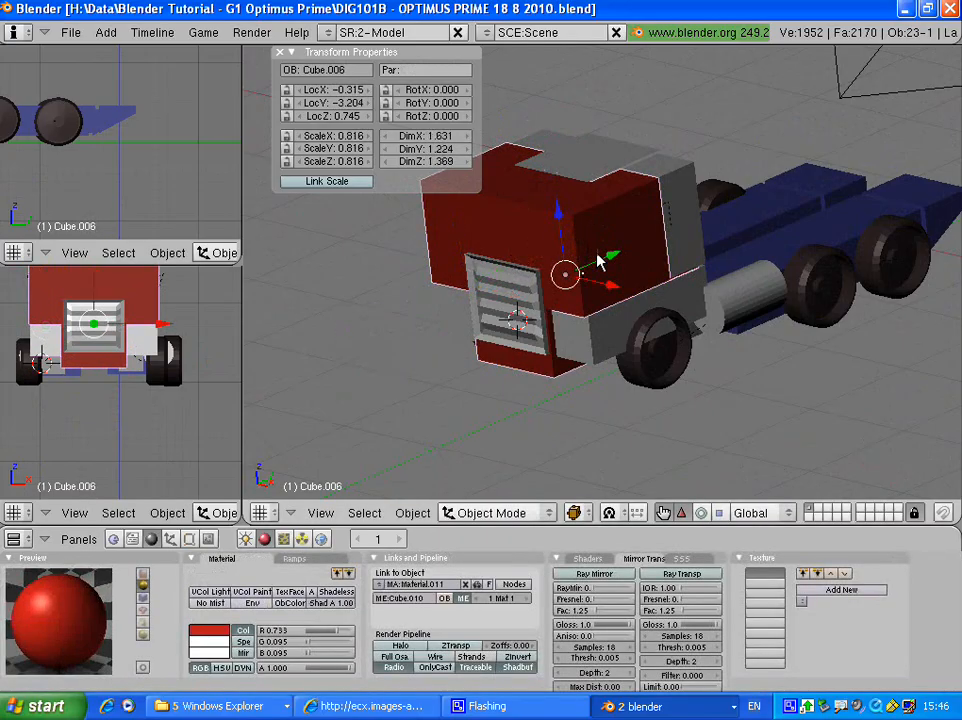
key("g")
key("y")
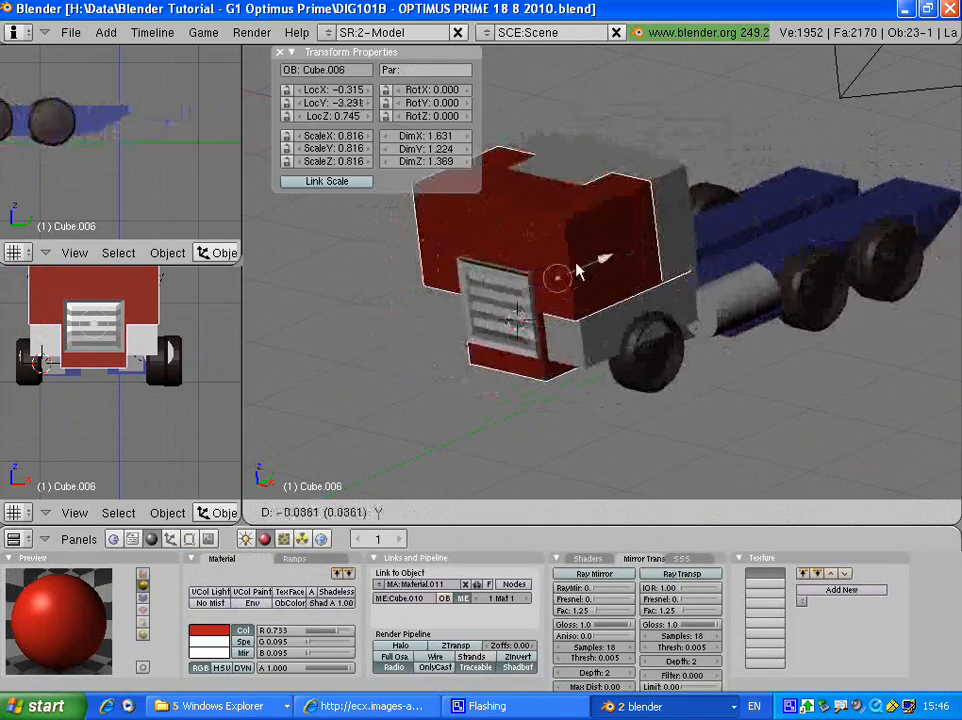
left_click_drag(576, 264, 632, 243)
mouse_move(632, 243)
middle_mouse_down()
mouse_move(725, 218)
mouse_move(634, 258)
middle_mouse_up()
left_click_drag(658, 233, 633, 241)
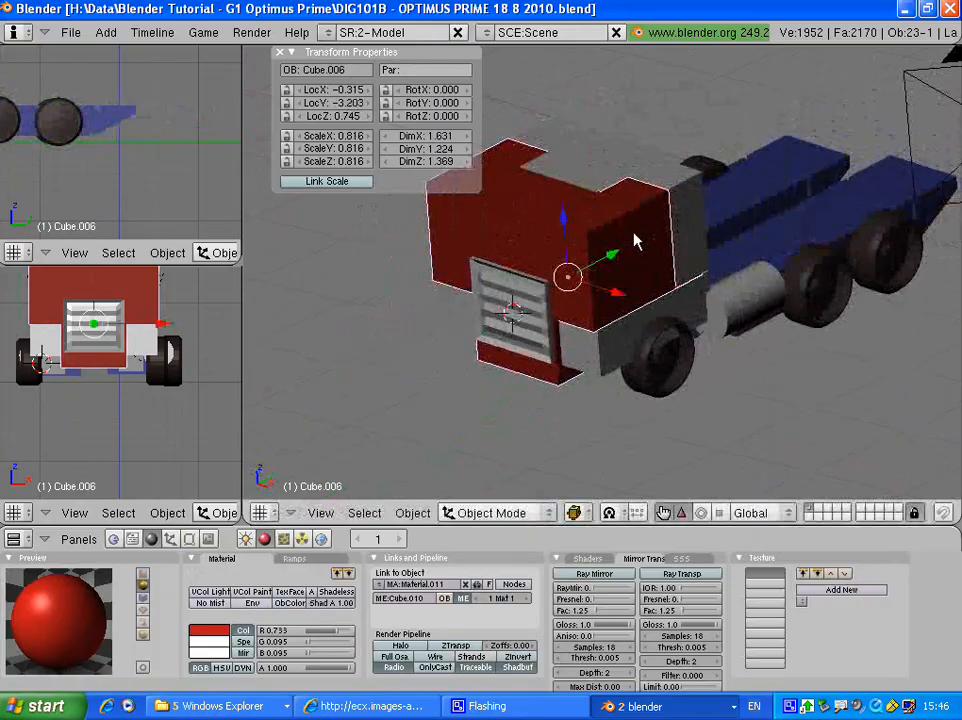
- Switch to the front view and add a cube mesh at the 3D cursor
middle_click_drag(634, 240, 603, 226)
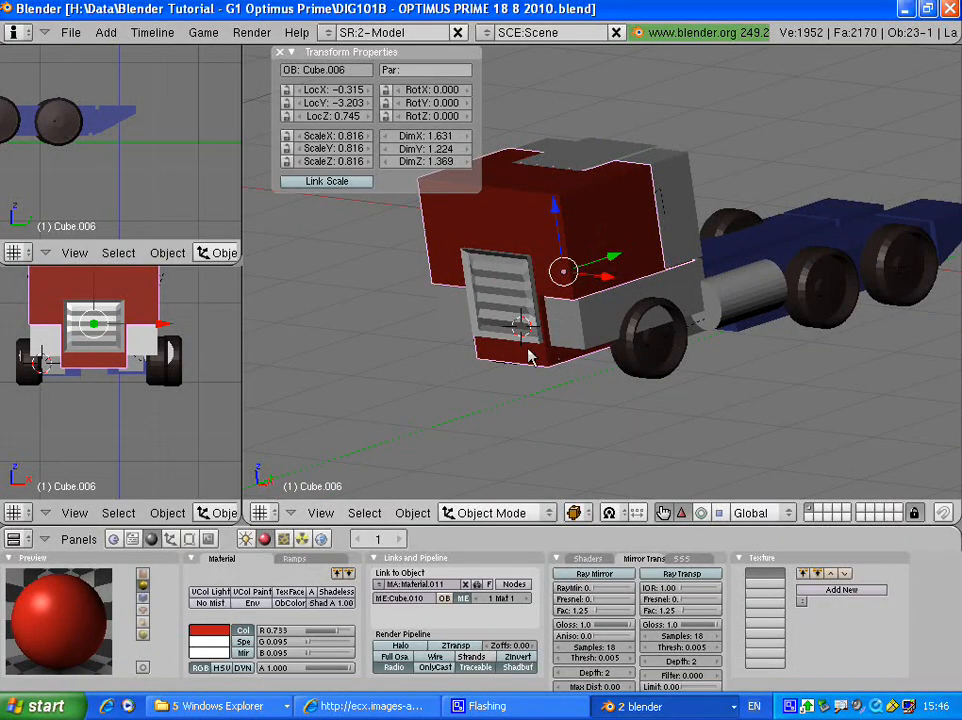
left_click(320, 512)
left_click(380, 336)
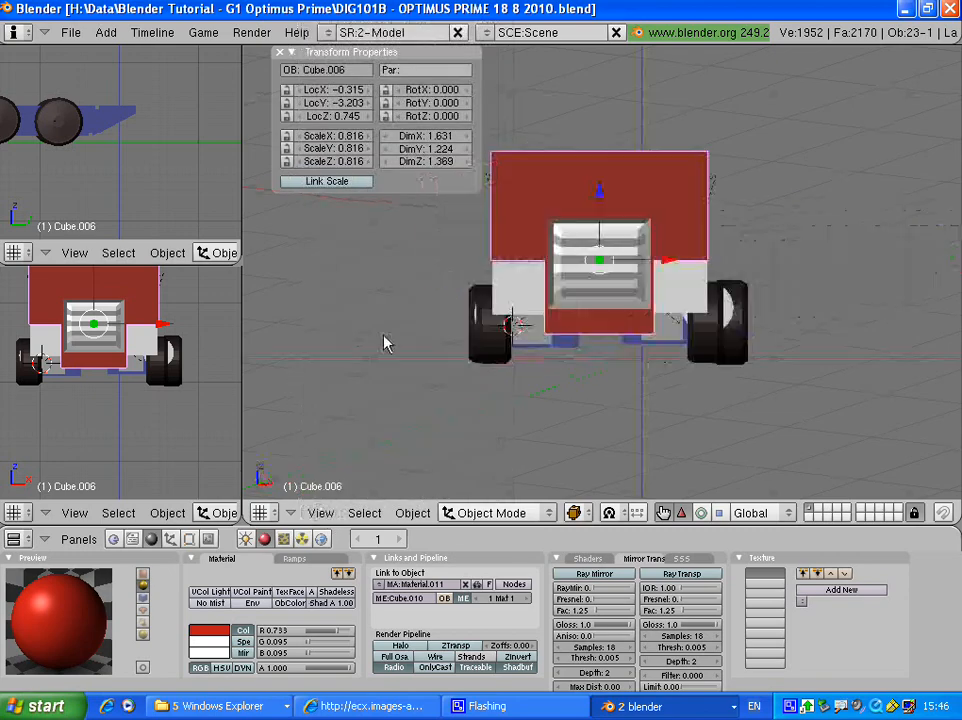
key("space")
mouse_move(540, 305)
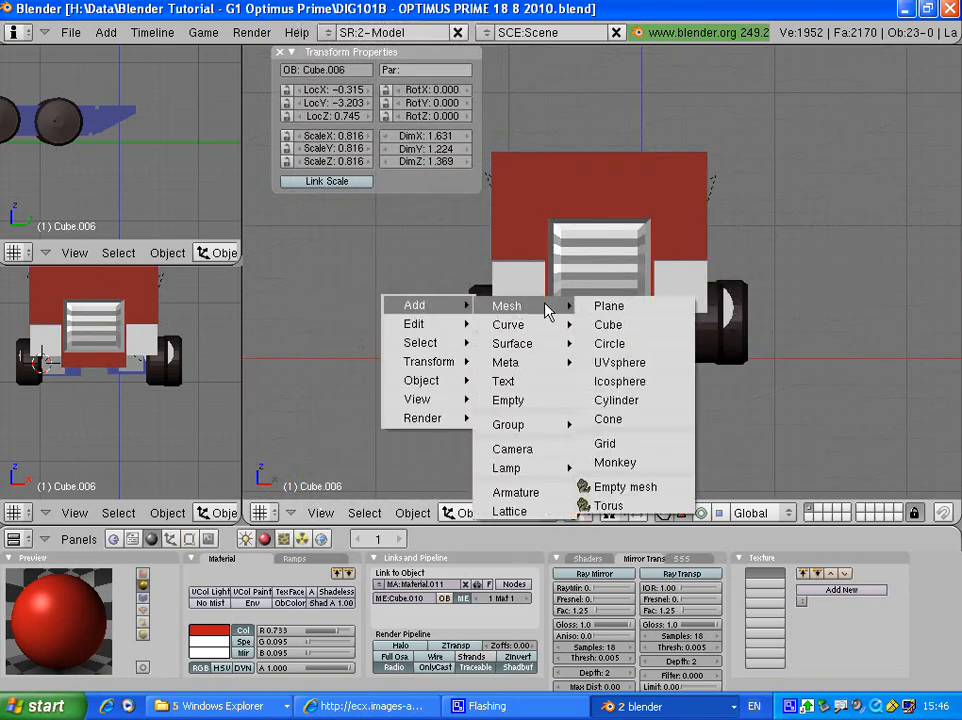
left_click(603, 325)
- Move the new cube forward along Y to about -4.196 and scale it down uniformly to about 0.186
middle_click_drag(602, 323, 514, 382)
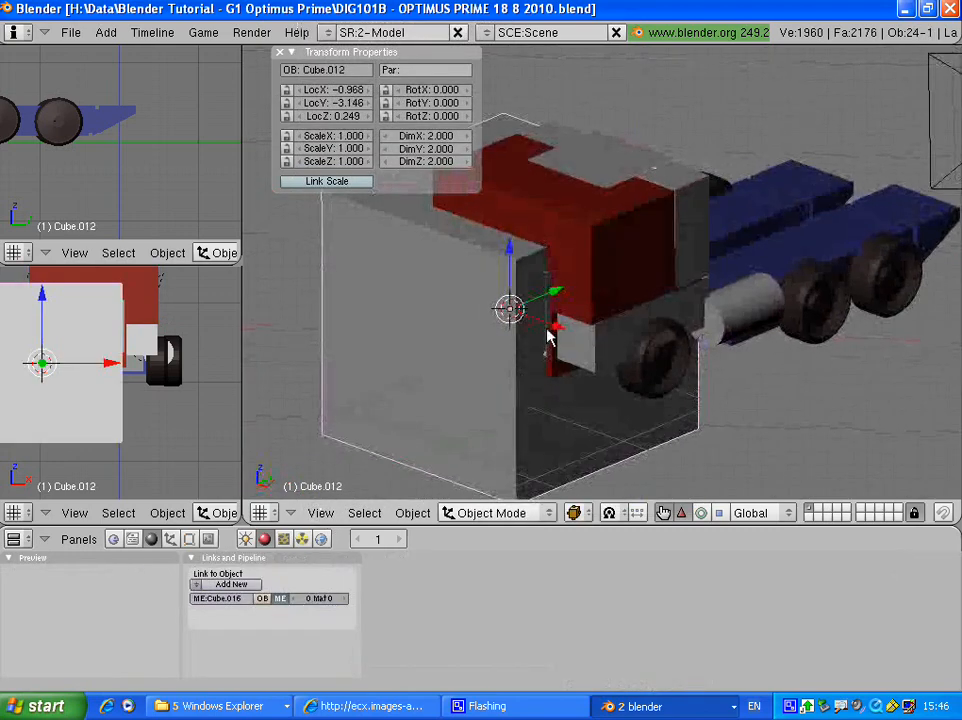
left_click_drag(561, 294, 470, 345)
key("s")
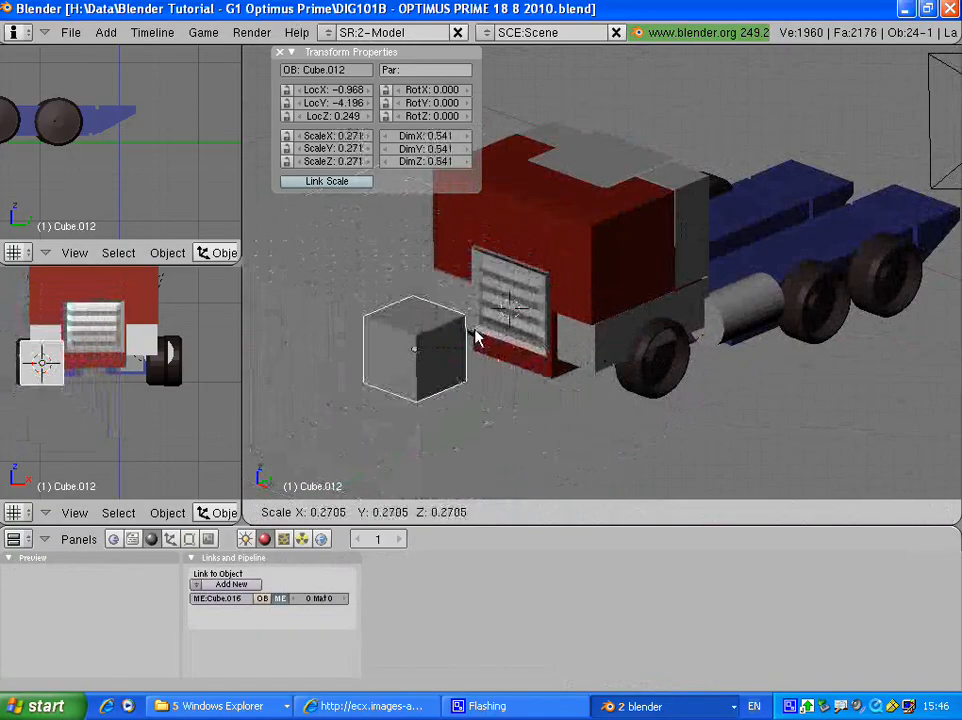
left_click(457, 337)
- Place the small cube centrally in front of the cab's lower edge, at about X -0.304, Y -3.985
middle_click_drag(457, 337, 481, 322)
left_click_drag(483, 305, 511, 333)
middle_click_drag(511, 333, 518, 358)
left_click_drag(518, 358, 613, 358)
- In Edit Mode, move the small cube's front face back along Y toward the cab, to a local median Y of about 0.475
left_click(550, 513)
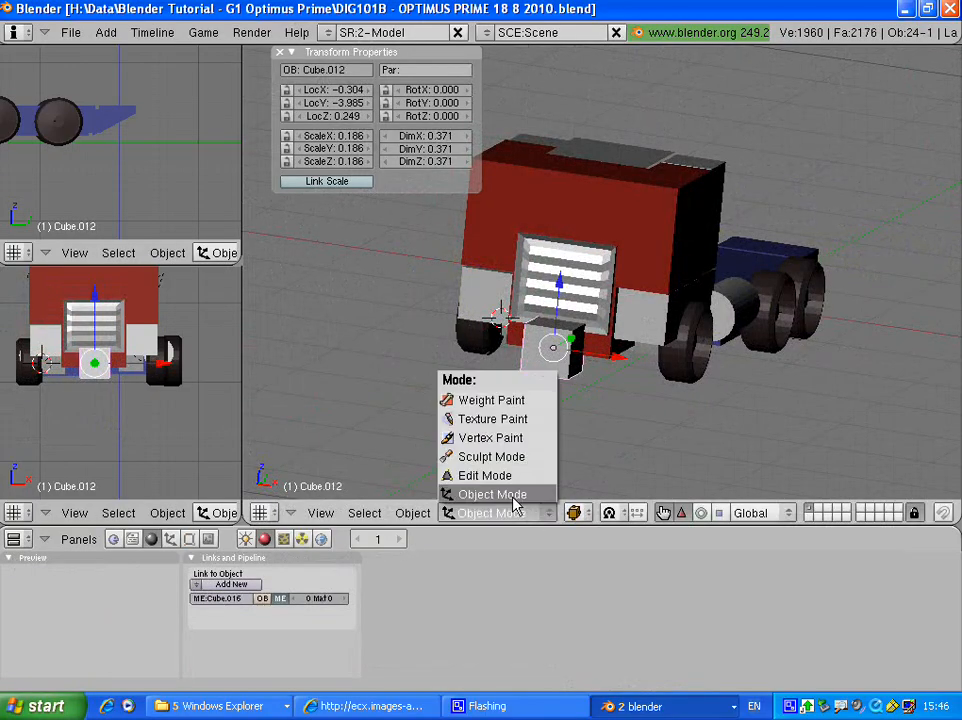
left_click(505, 476)
middle_click_drag(537, 384, 686, 283)
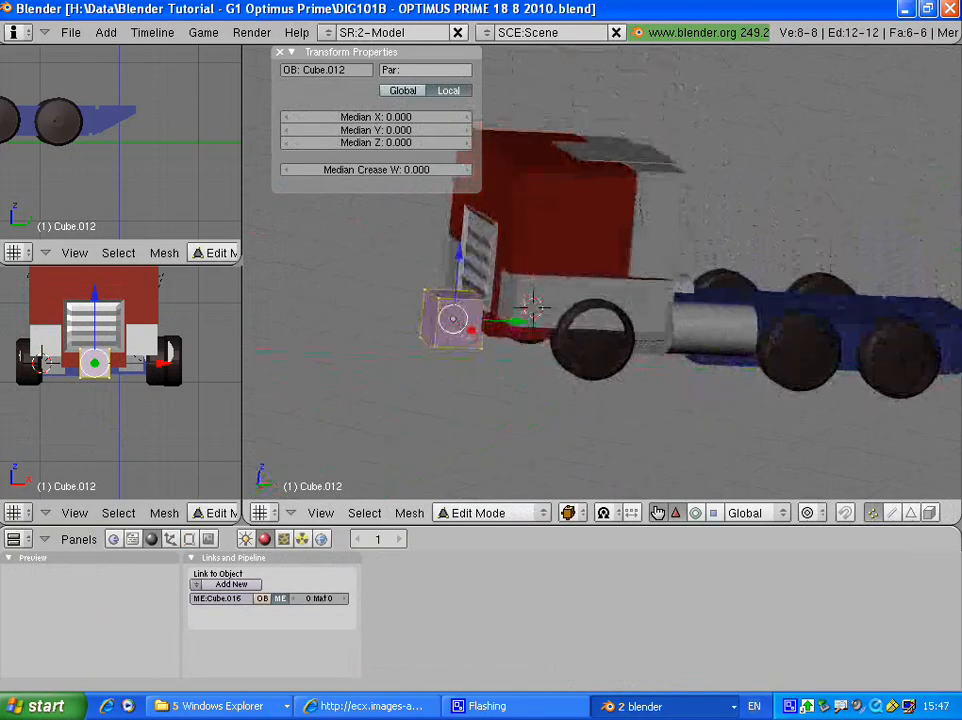
middle_click_drag(523, 333, 410, 287, "shift")
scroll(644, 334, "up", 2)
key("a")
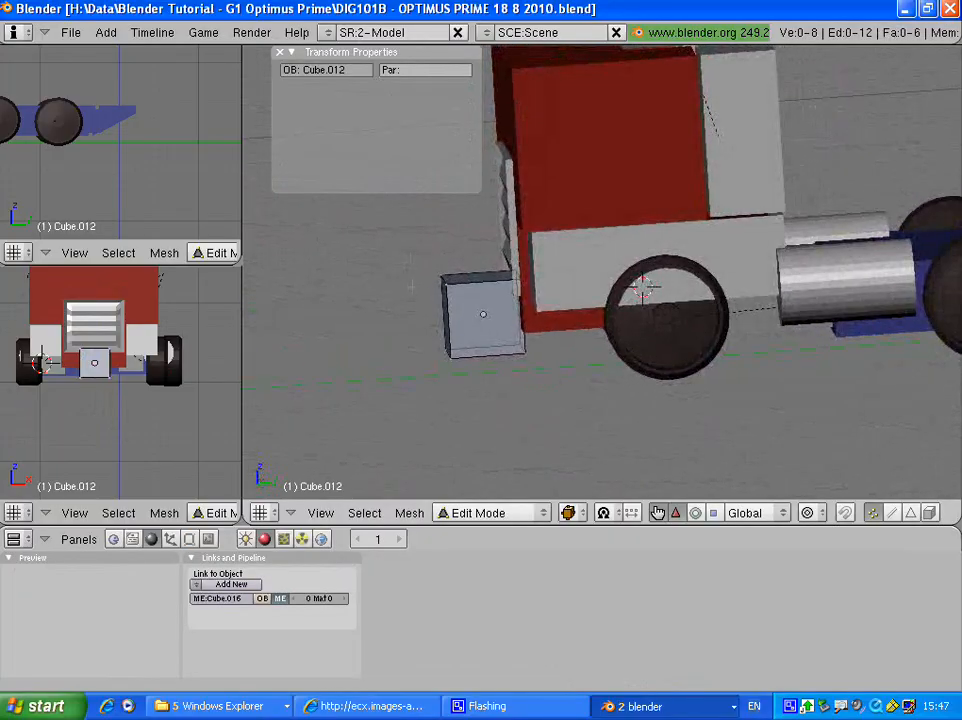
key("b")
left_click_drag(422, 258, 468, 382)
left_click_drag(522, 314, 580, 305)
- Raise the cube's bottom vertices along Z to a local median of about -0.649
middle_click_drag(580, 305, 590, 293)
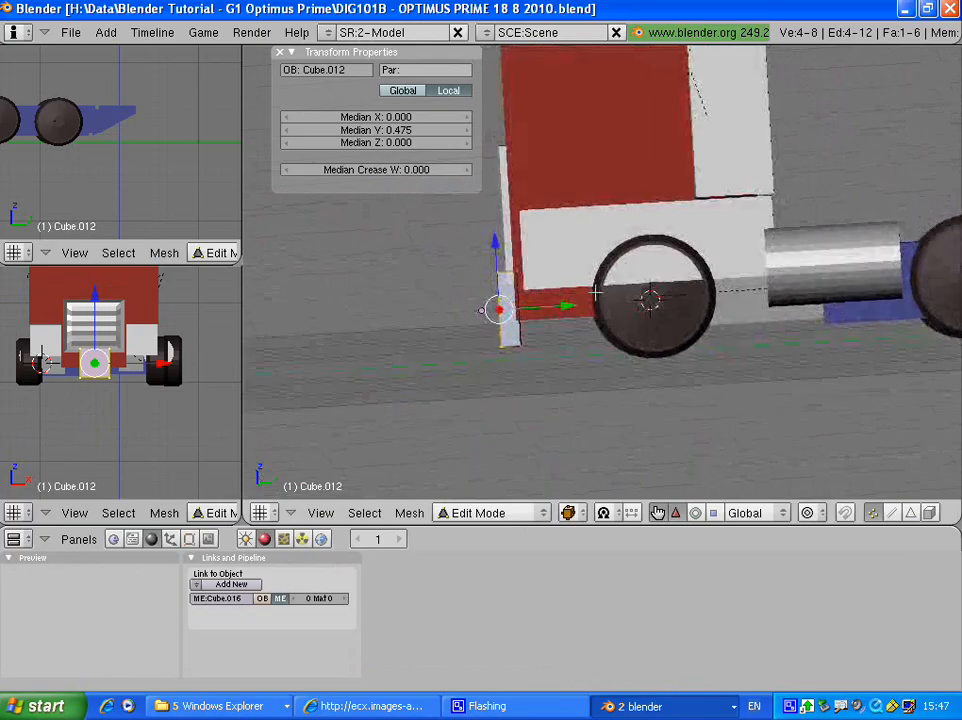
key("a")
left_click_drag(492, 333, 545, 355)
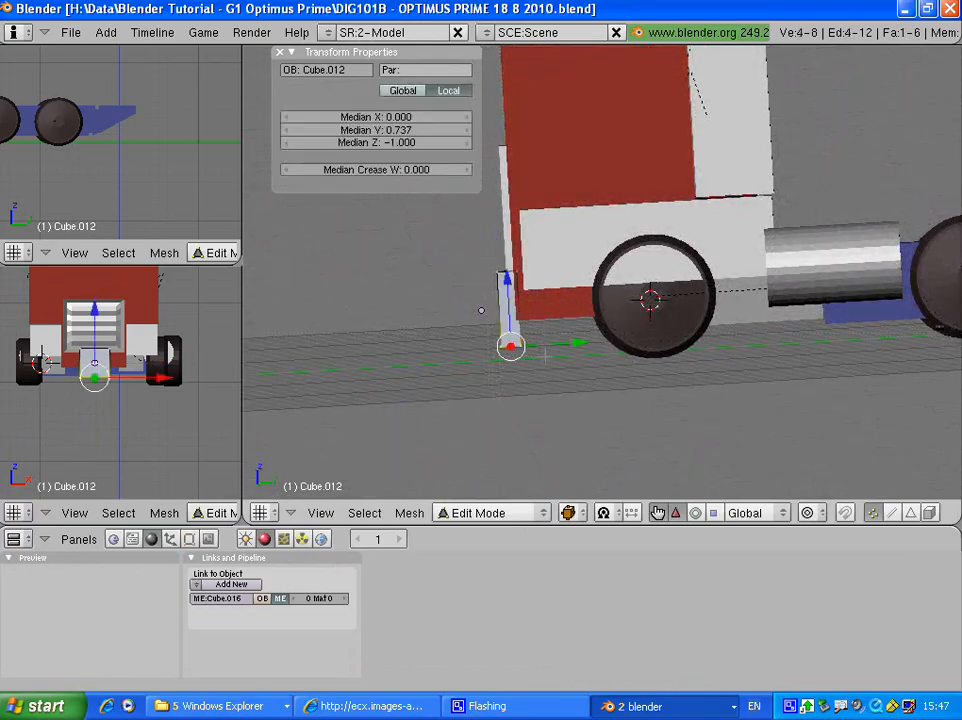
left_click_drag(506, 285, 507, 272)
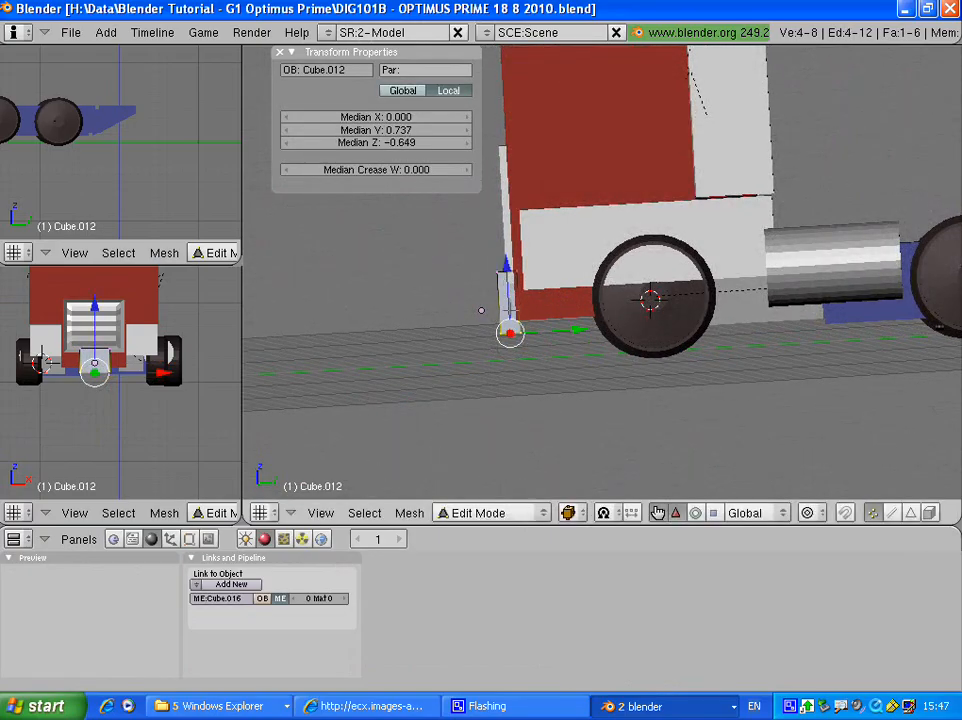
- Lower the cube's top vertices along Z to about 0.673, just under the grille
middle_click_drag(531, 295, 679, 331)
middle_click_drag(605, 302, 605, 273)
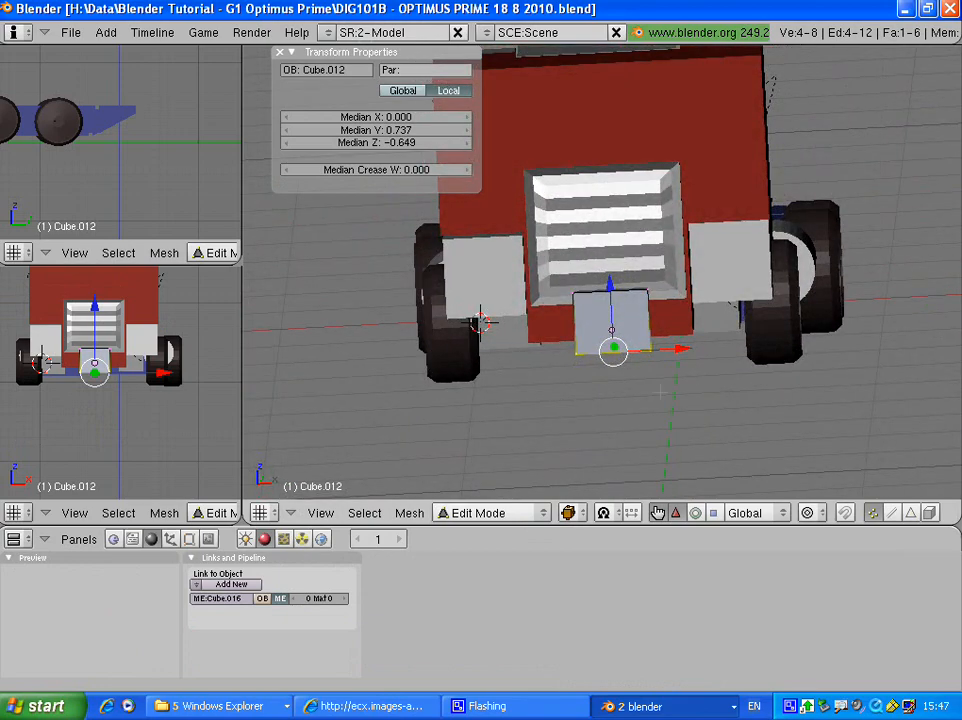
key("a")
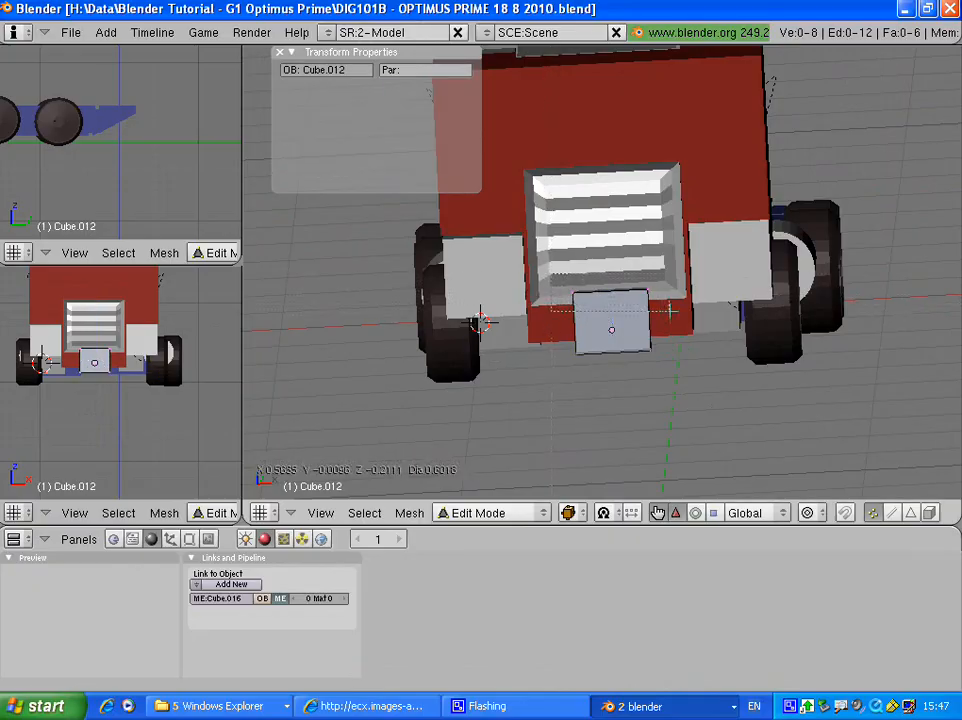
right_click(610, 292)
key("g")
key("z")
left_click(607, 265)
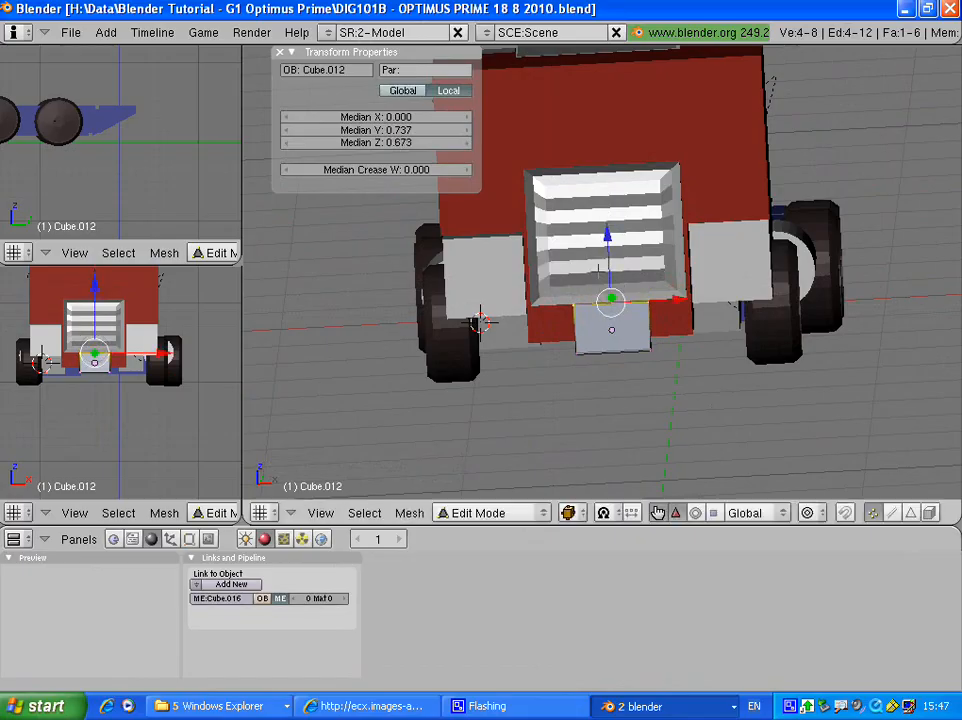
- Stretch the cube's positive-X end face outward along X to about 4.237, level with the cab's side
middle_click_drag(604, 274, 605, 251)
key("a")
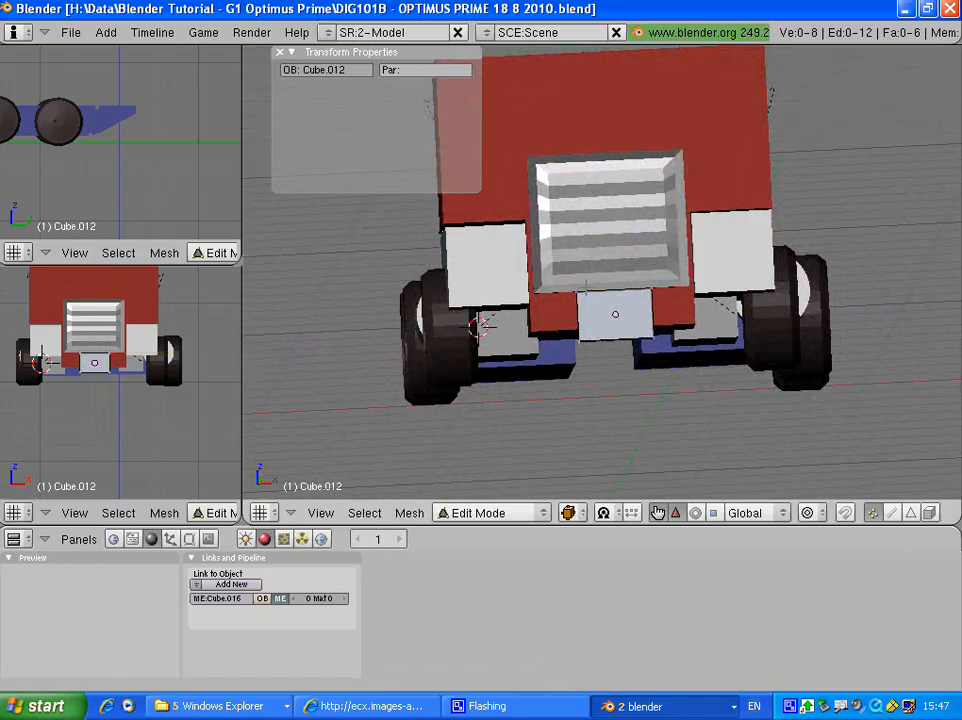
right_click(618, 318)
key("g")
key("x")
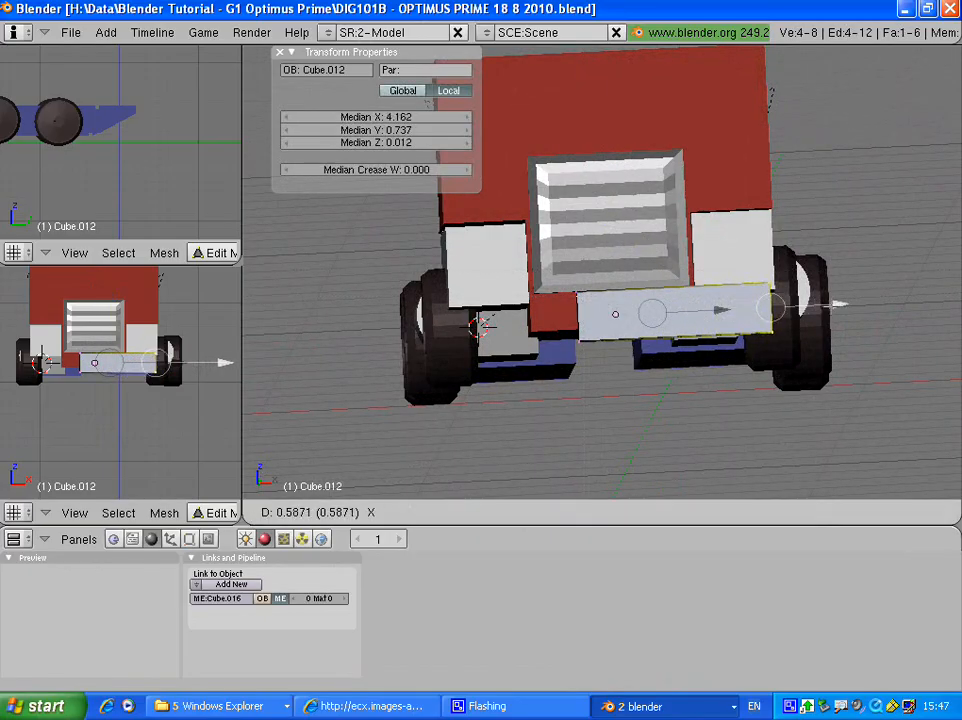
left_click(720, 310)
- Stretch the bumper's negative-X end face outward along X to about -4.447, level with the cab's opposite side
middle_click_drag(720, 310, 694, 311)
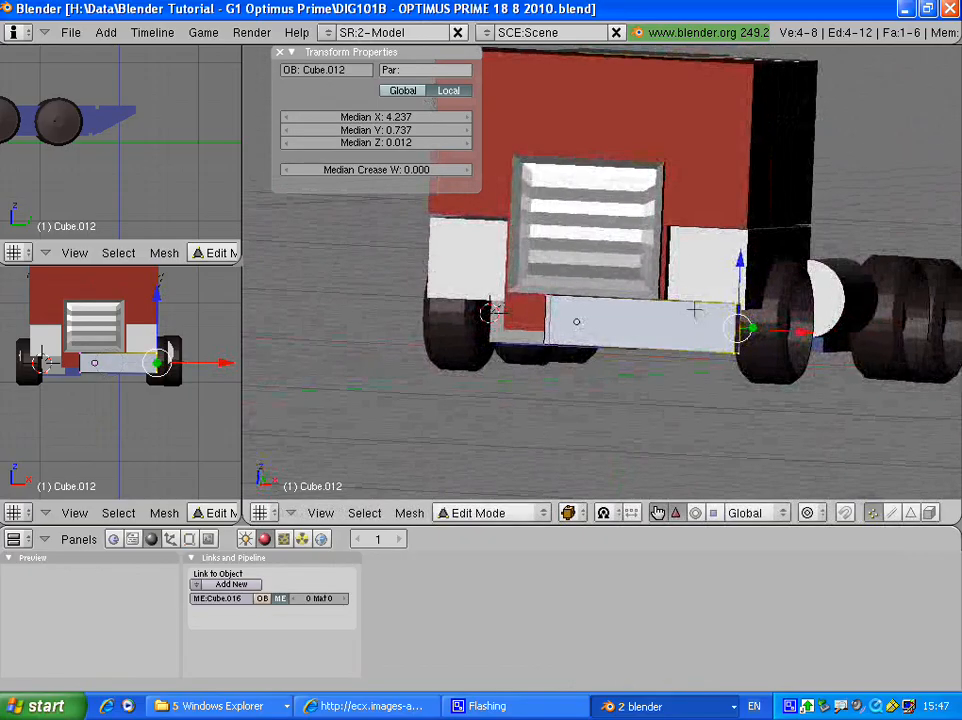
key("a")
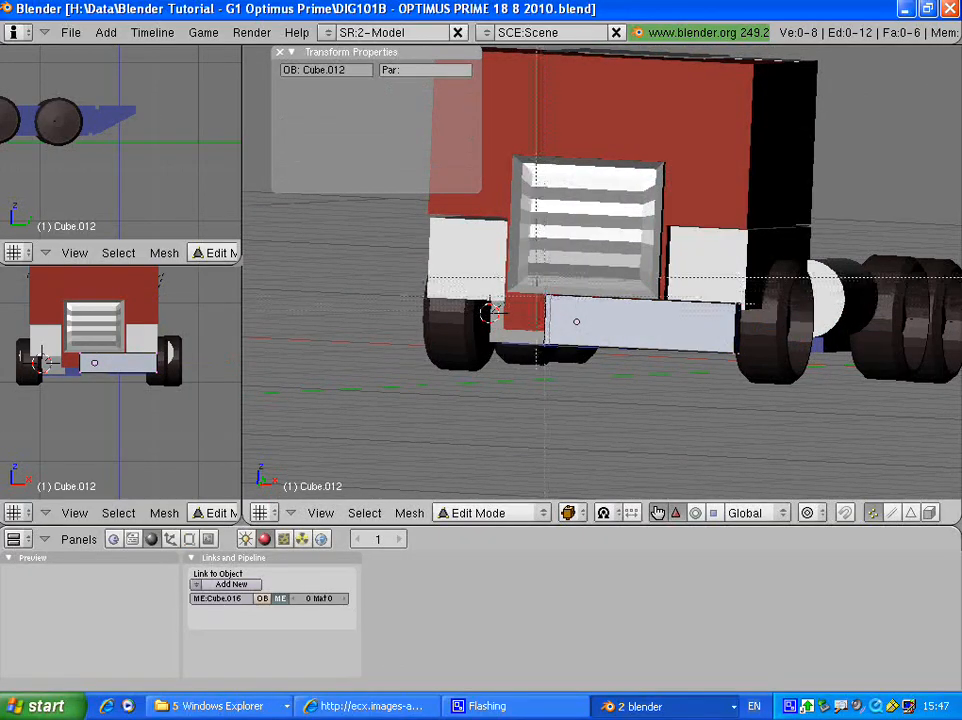
right_click(590, 330)
key("g")
key("x")
left_click(492, 313)
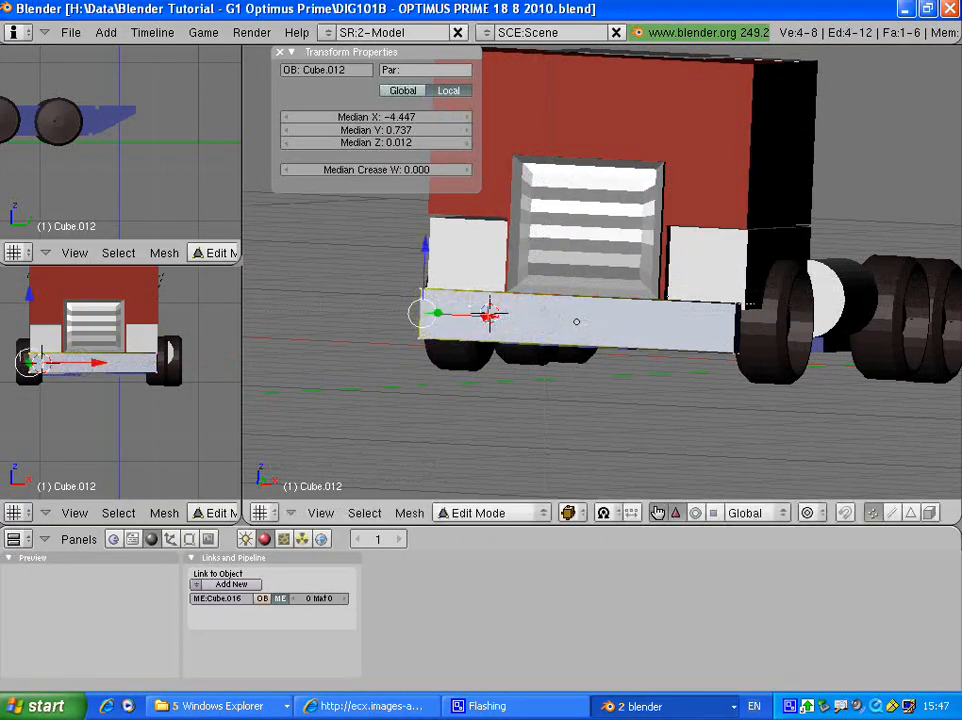
- Thin the bumper to about 0.053 by moving its front vertices back along Y toward the cab
middle_click_drag(492, 313, 595, 283)
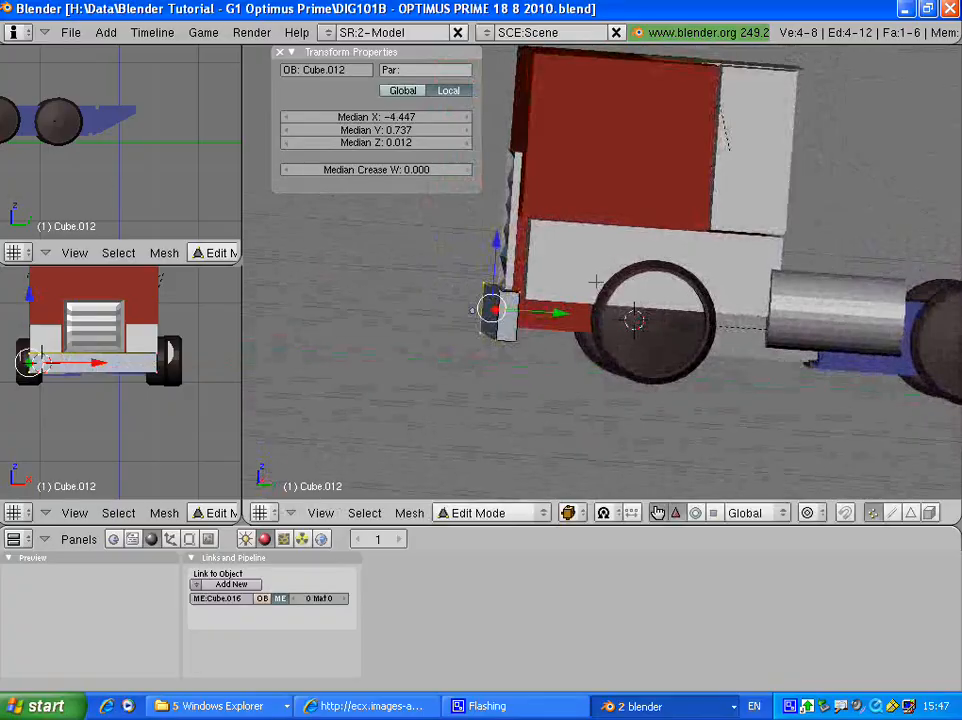
middle_click_drag(656, 291, 715, 266)
scroll(488, 291, "up", 4)
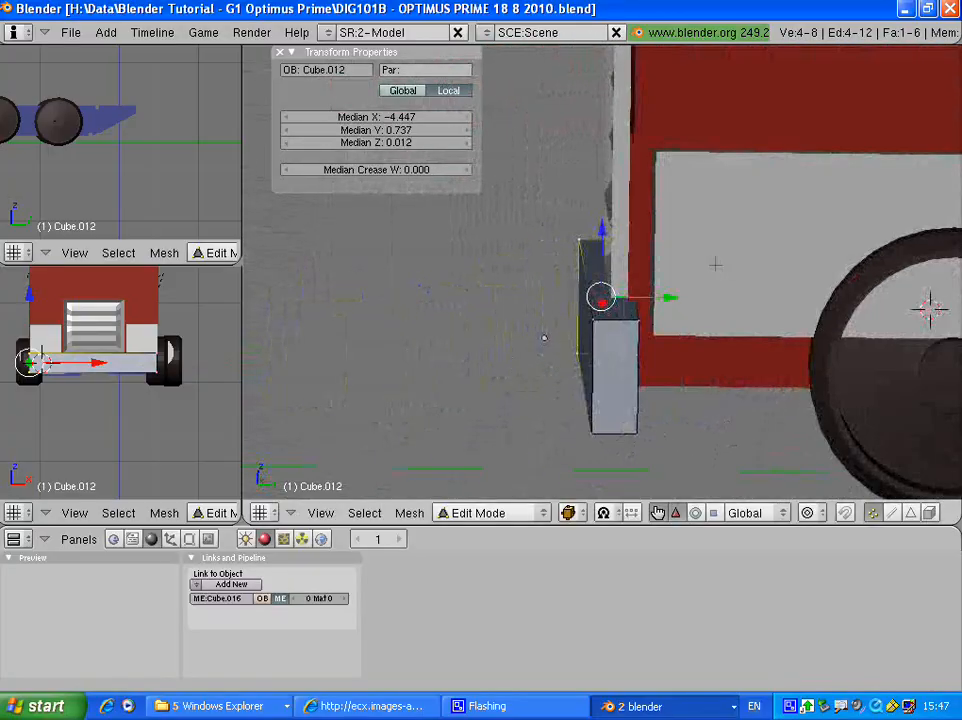
key("a")
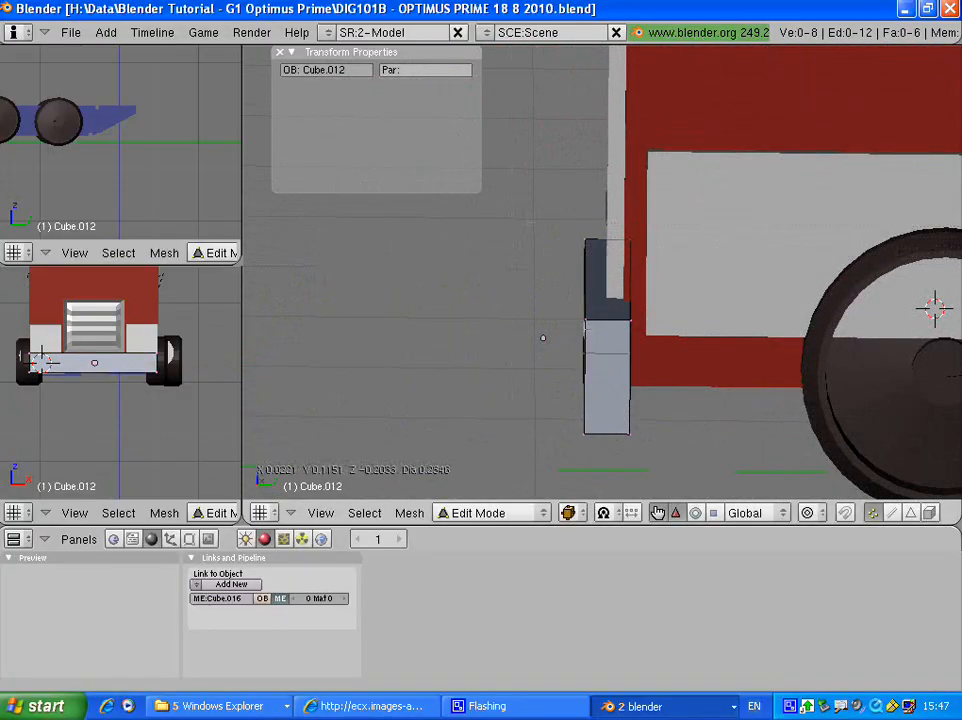
left_click_drag(598, 444, 599, 445)
left_click_drag(654, 334, 675, 331)
- Select the whole bumper mesh and subdivide it twice
middle_click_drag(675, 331, 503, 290)
middle_click_drag(742, 294, 682, 266, "shift")
key("a")
scroll(588, 257, "down", 3)
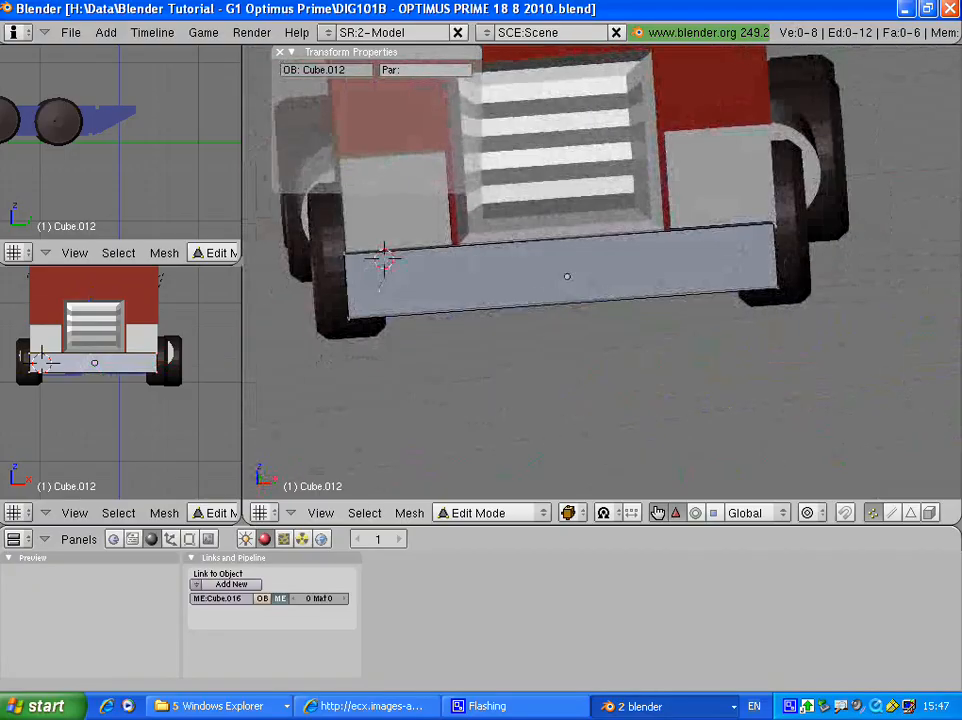
key("w")
left_click(435, 271)
key("a")
key("w")
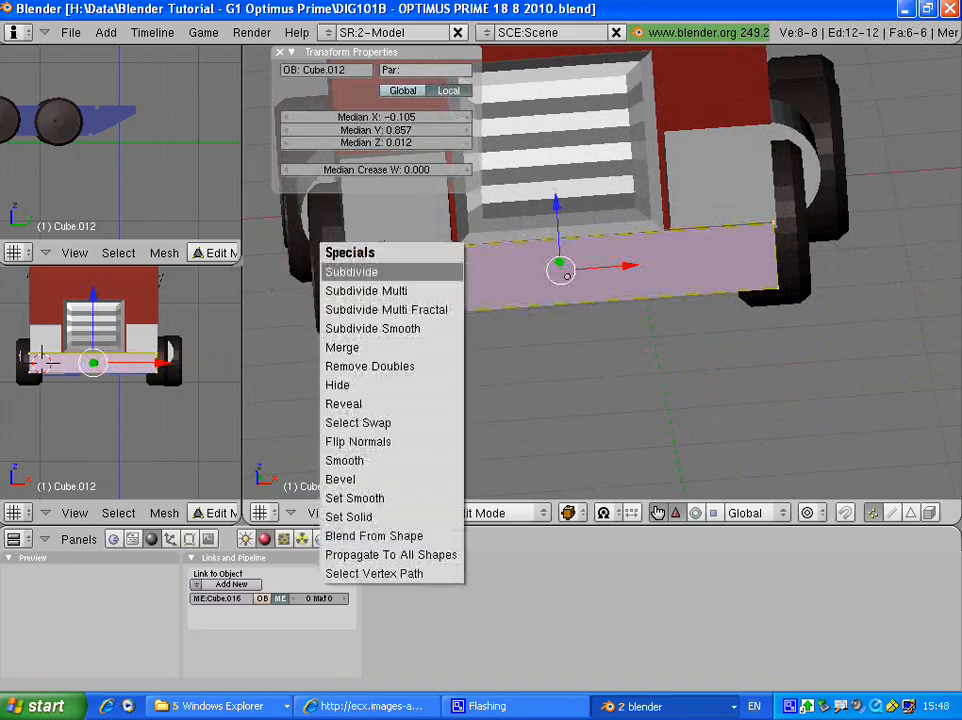
left_click(435, 271)
key("w")
left_click(437, 271)
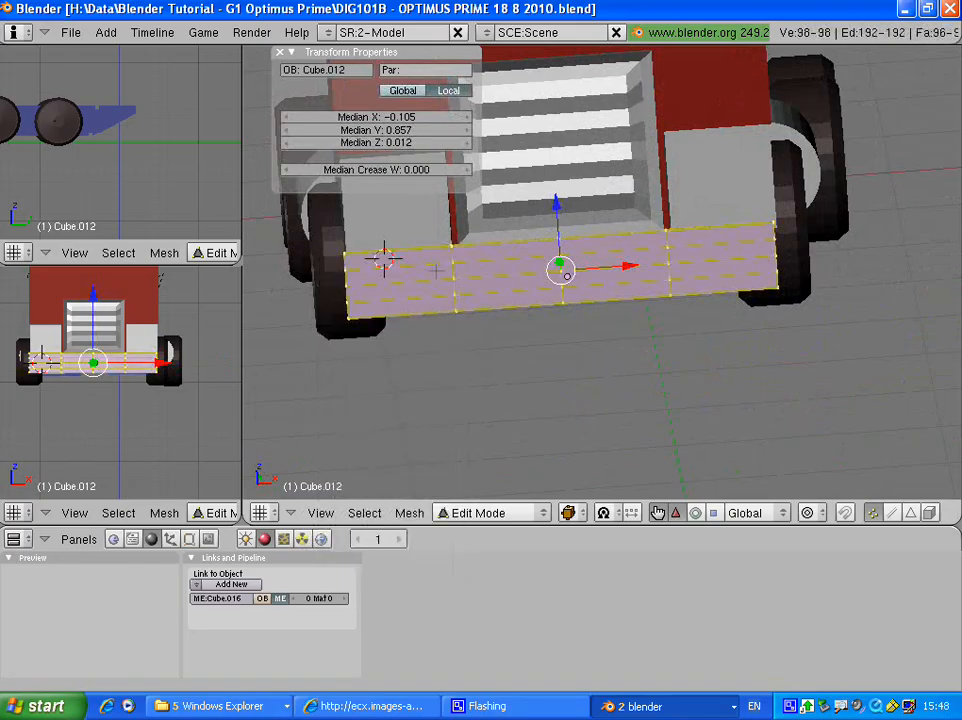
- Raise the lower corner vertices at the bumper's negative-X end along Z to taper that end
key("a")
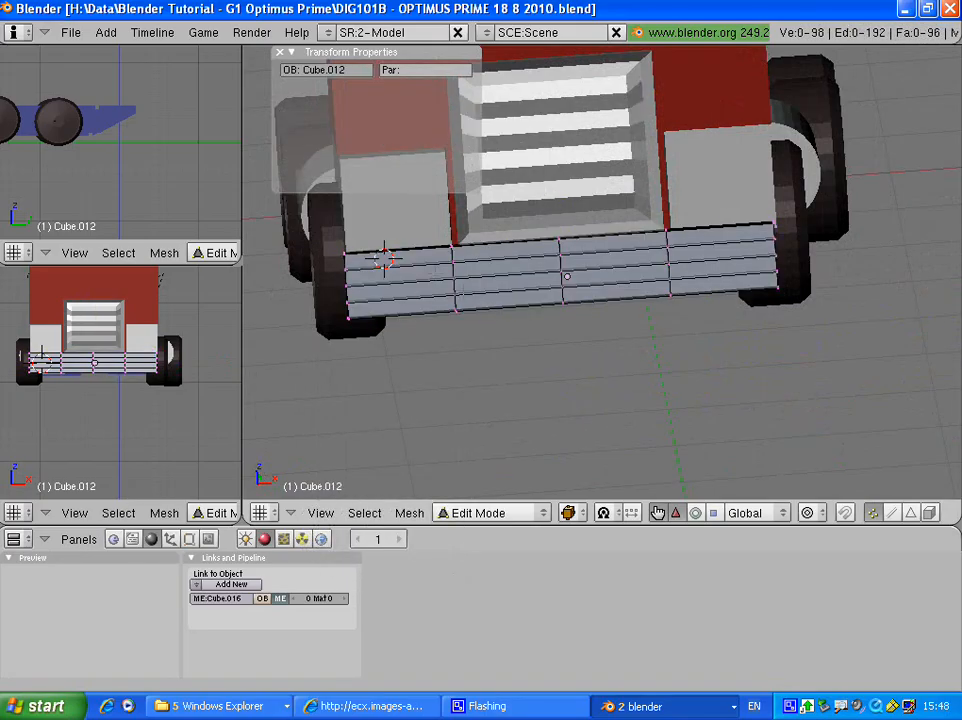
middle_click_drag(435, 271, 338, 324)
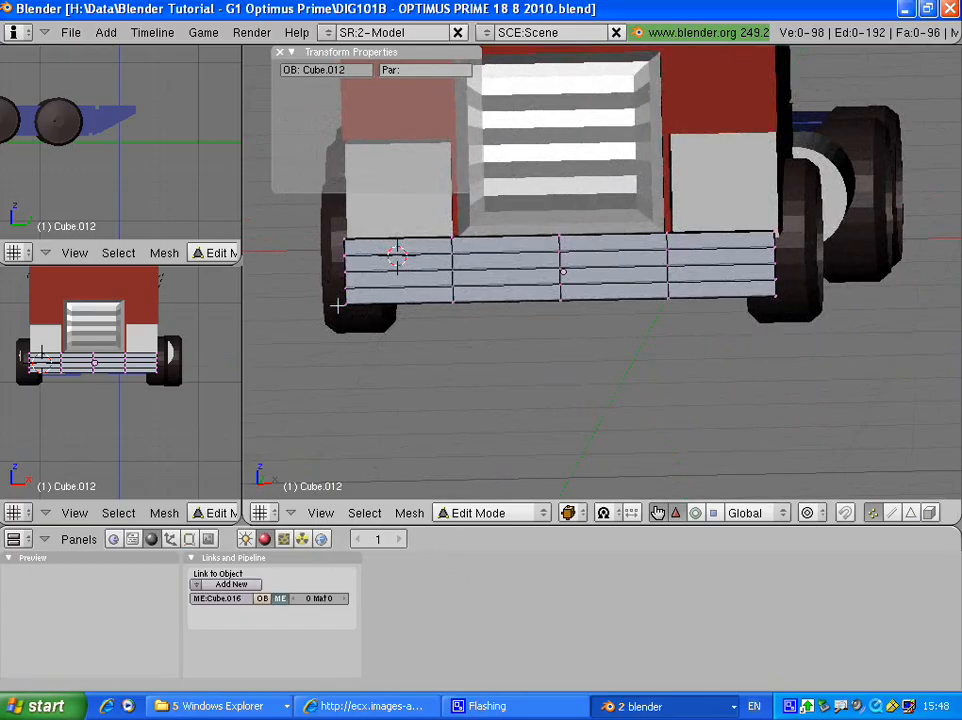
left_click_drag(339, 296, 371, 313)
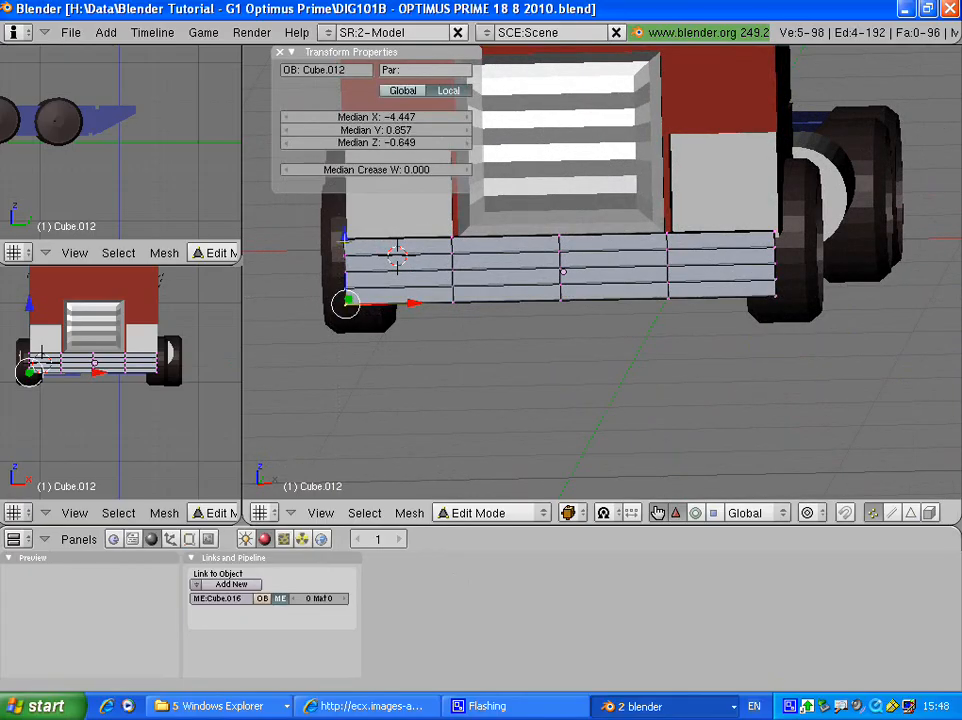
left_click_drag(345, 240, 345, 227)
key("a")
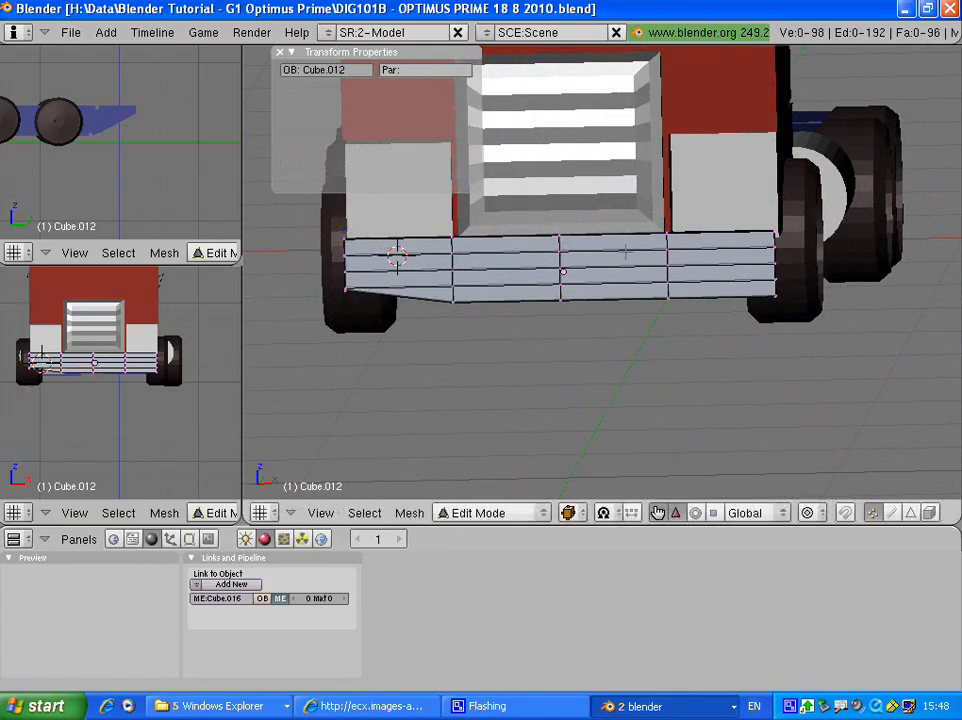
- Raise the lower corner vertices at the bumper's positive-X end to about Z -0.325 and return to Object Mode
key("b")
left_click_drag(754, 284, 795, 316)
left_click_drag(775, 231, 776, 213)
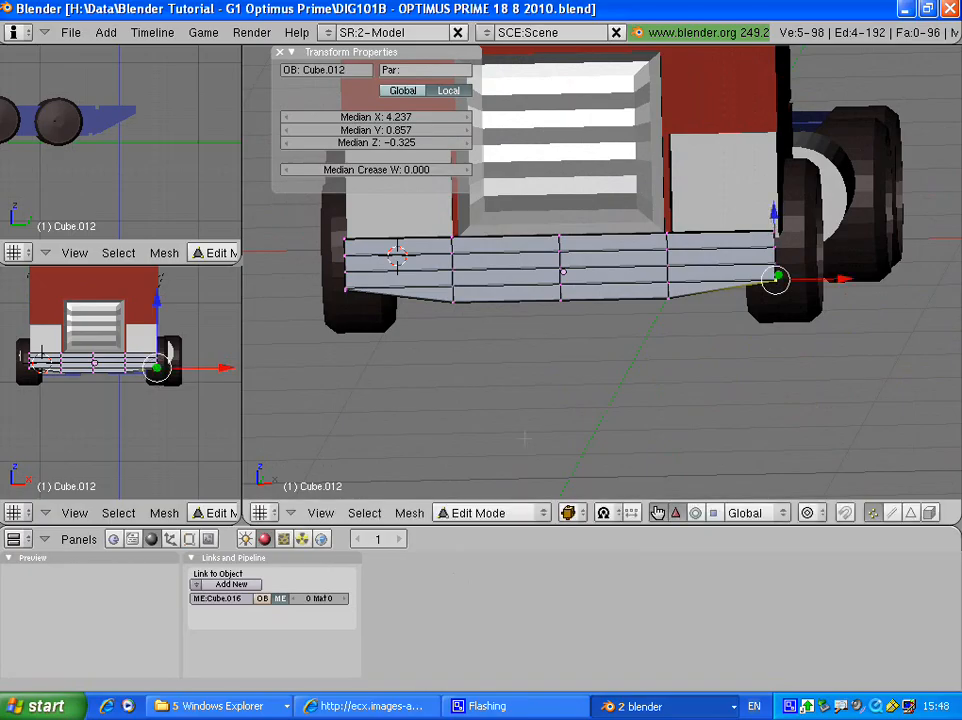
left_click(493, 512)
left_click(487, 494)
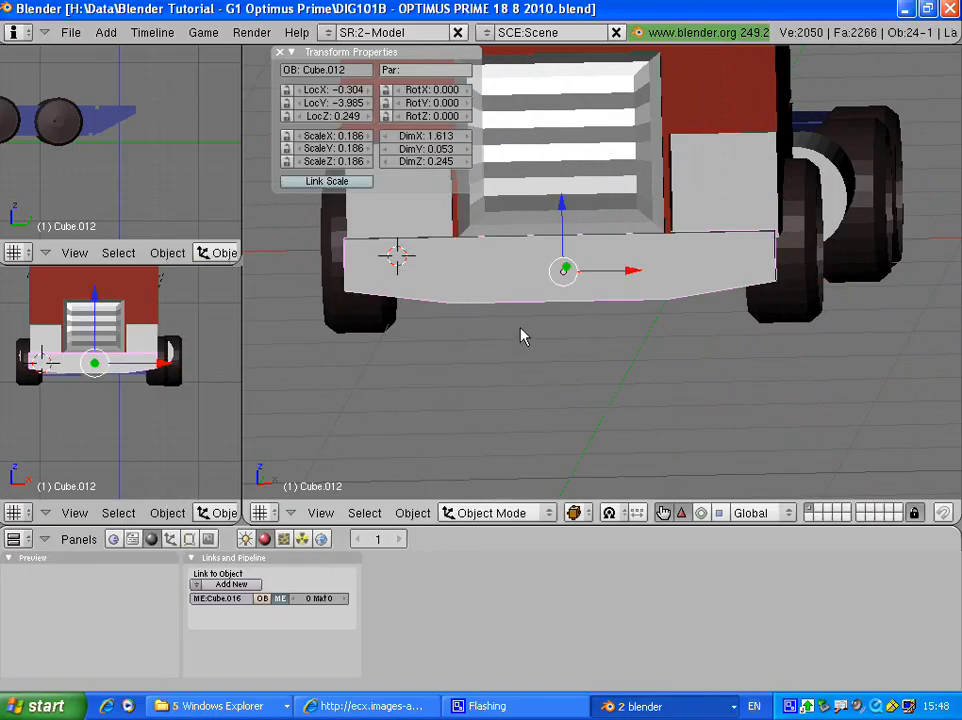
- Parent the bumper to the front grille
middle_click_drag(522, 333, 548, 278)
right_click(583, 206)
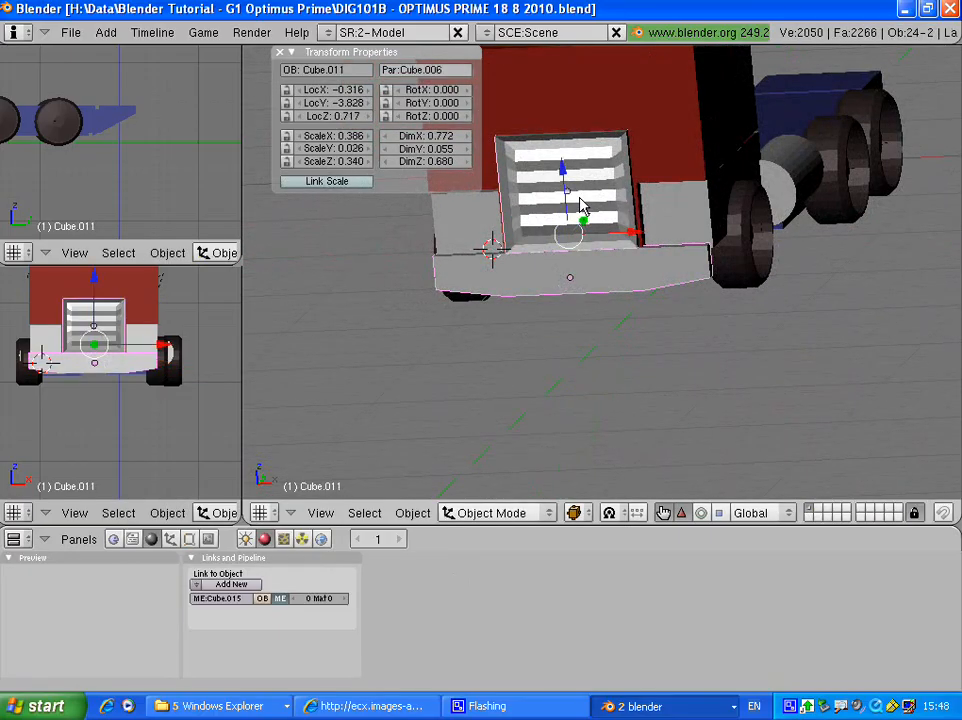
key("ctrl+p")
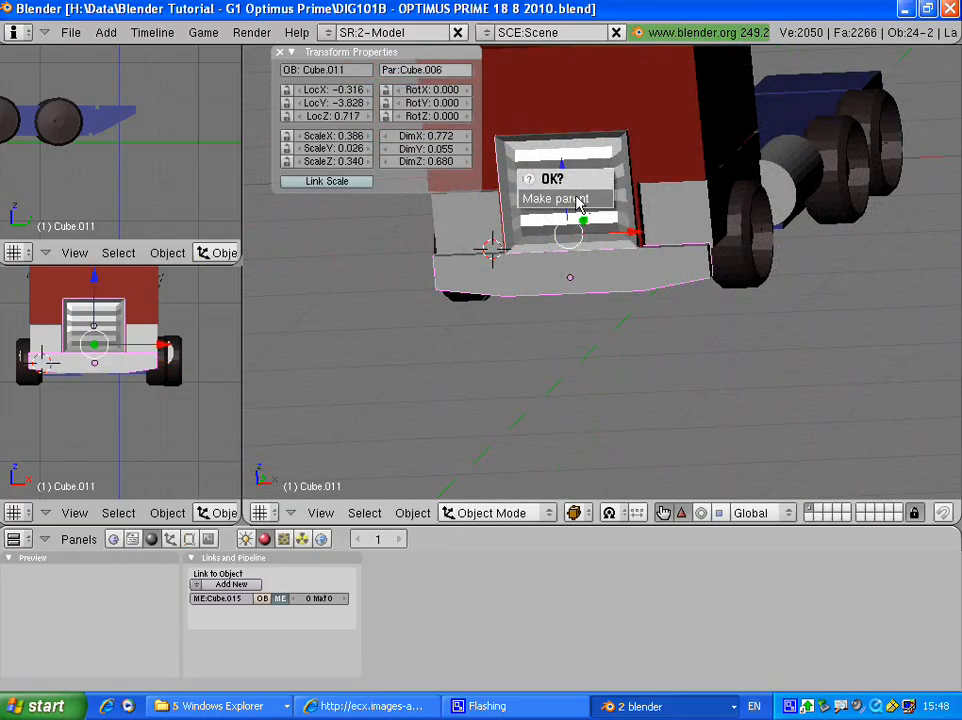
left_click(556, 199)
- Try moving the grille with its parented bumper, and undo the move
right_click(584, 194)
right_click(585, 196)
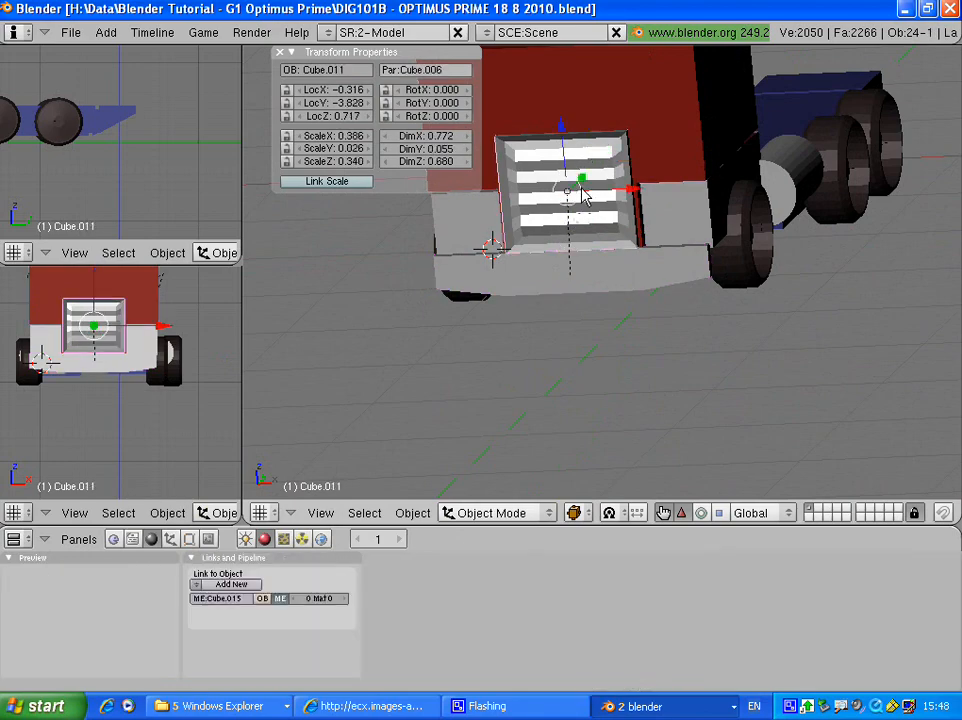
key("g")
left_click(515, 243)
middle_click_drag(515, 243, 537, 286)
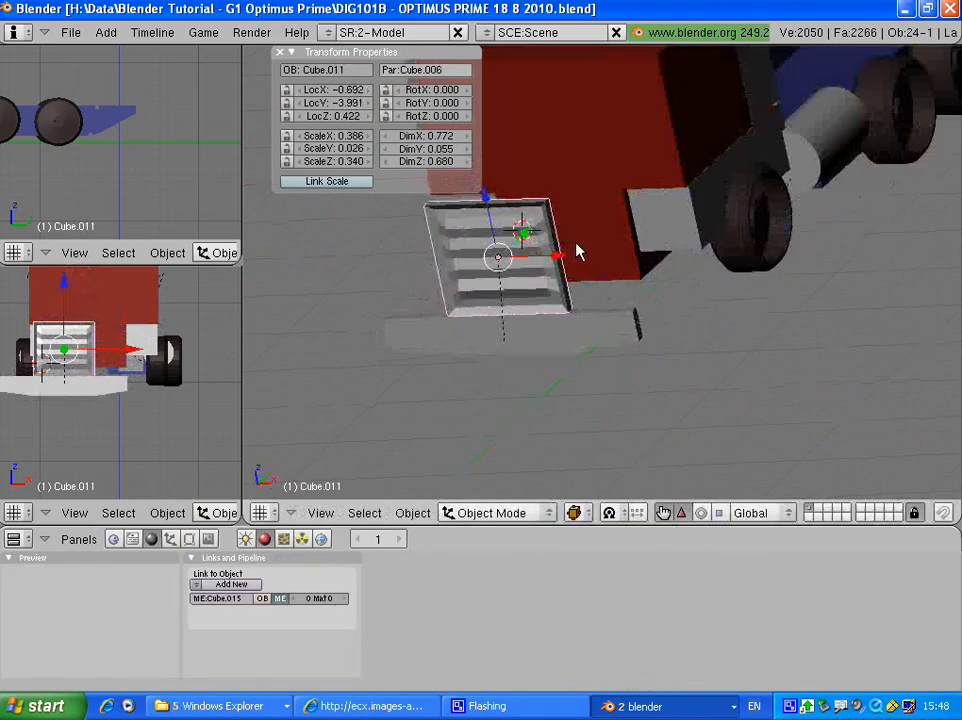
key("ctrl+z")
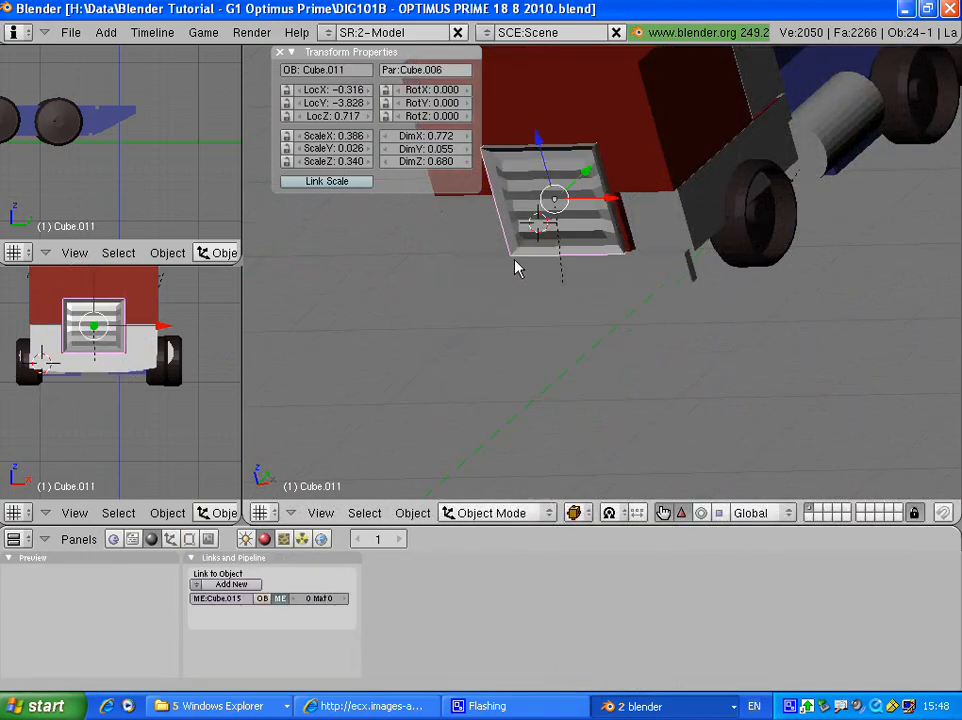
- Move the red cab body forward along Y to about -3.744, and select the grey block on the cab's side
scroll(515, 259, "up", 3)
middle_click_drag(515, 259, 527, 177)
scroll(527, 177, "down", 3)
scroll(530, 185, "down", 3)
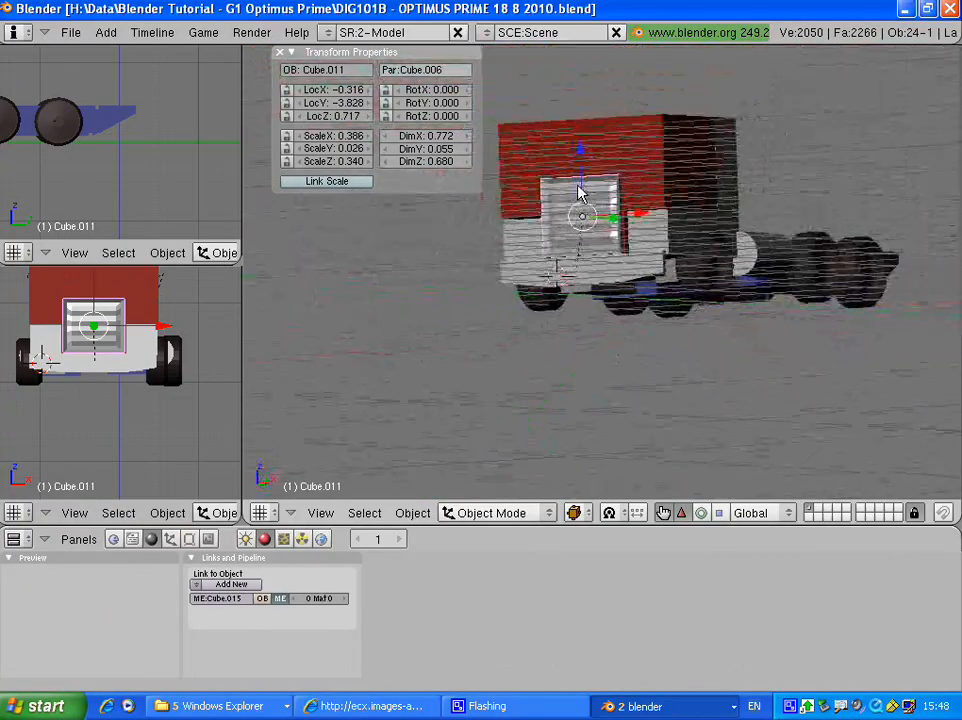
right_click(634, 165)
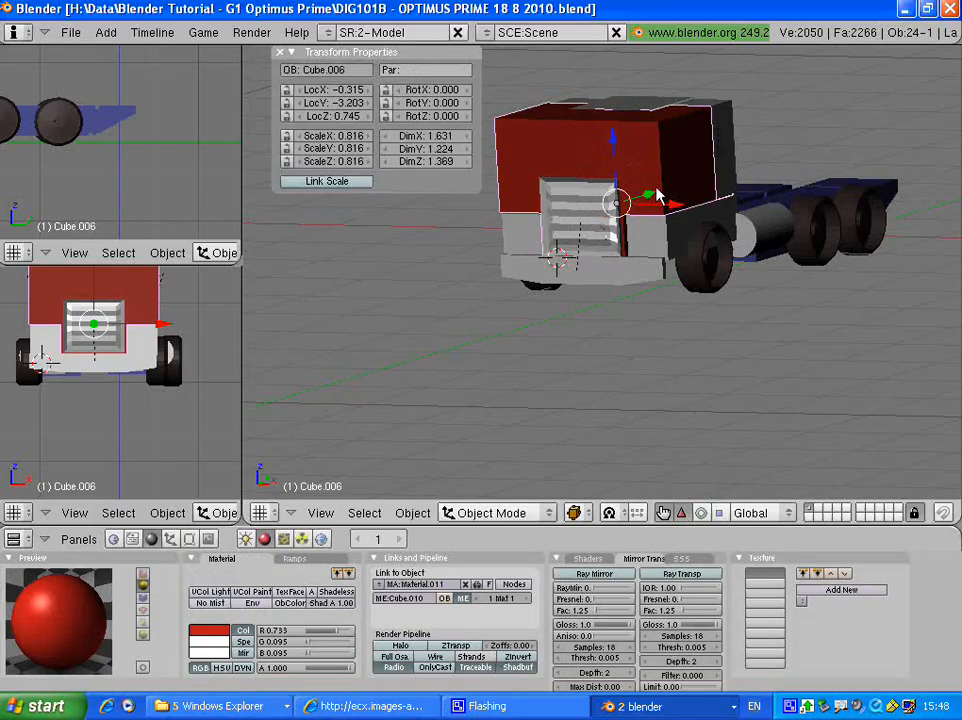
left_click_drag(656, 196, 622, 212)
mouse_move(652, 217)
middle_mouse_down()
mouse_move(651, 193)
mouse_move(657, 226)
middle_mouse_up()
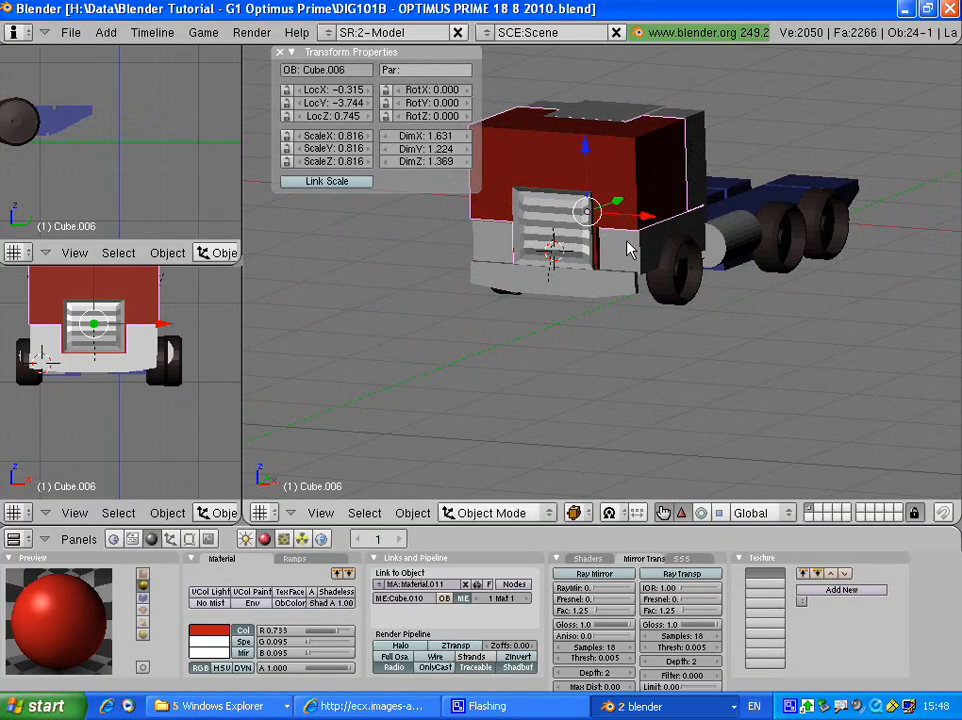
right_click(628, 248)
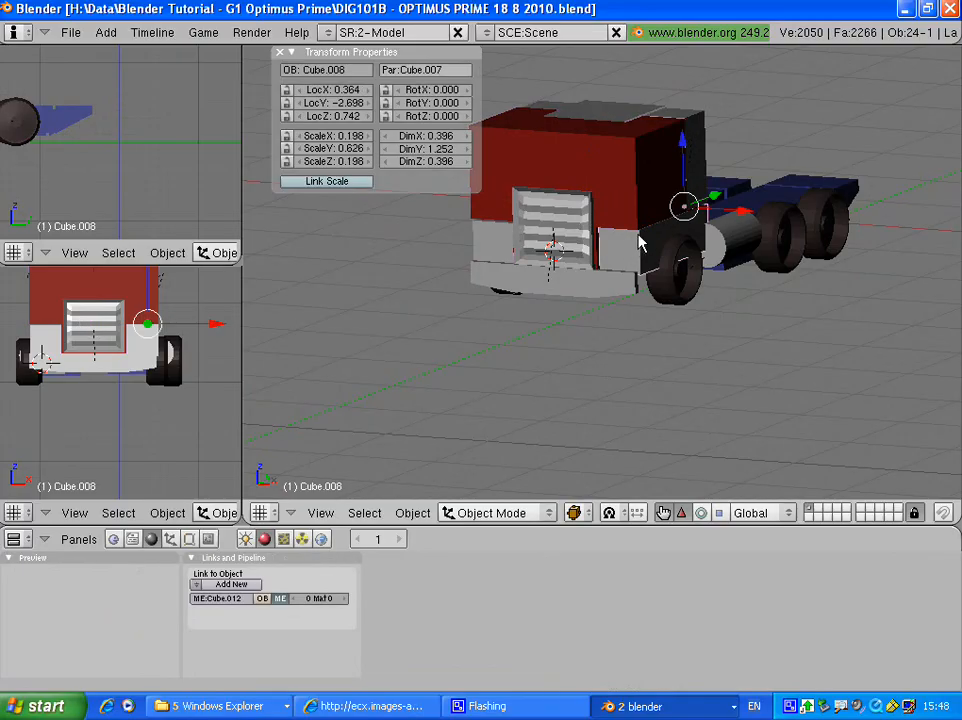
- Try rotating the grey block on the cab's lower side about global Z by about 84 degrees
middle_click_drag(676, 237, 680, 264, "shift")
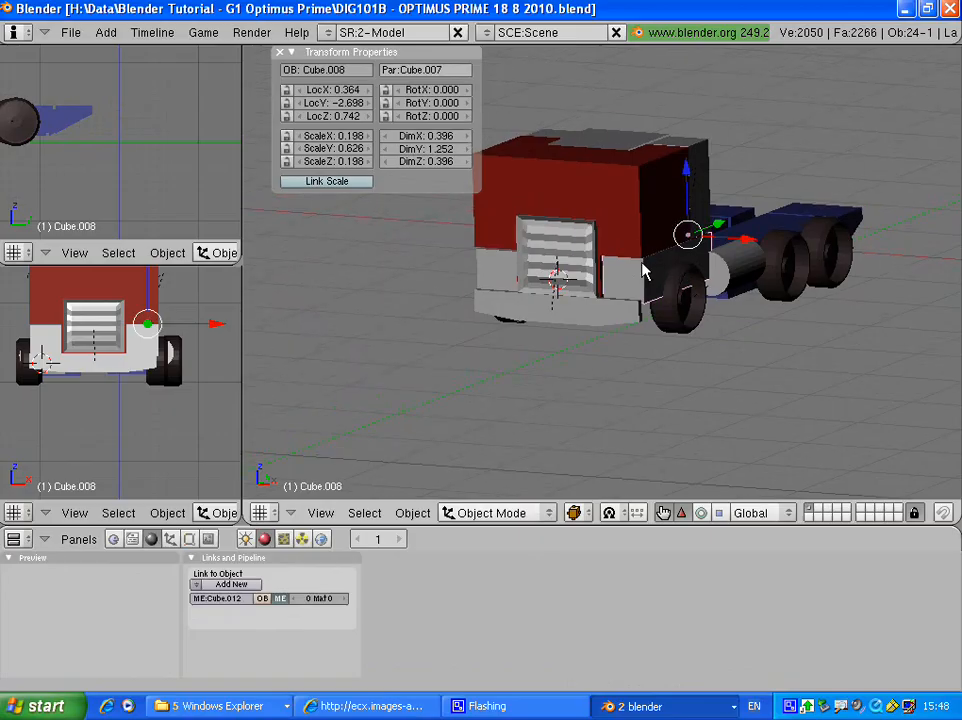
key("r")
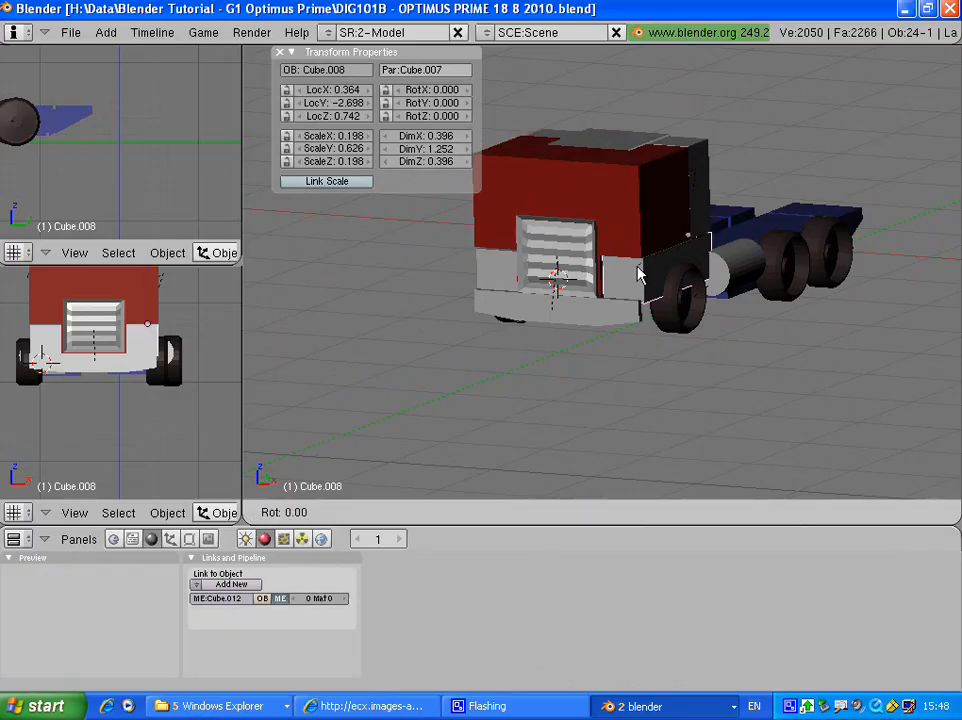
key("z")
left_click(712, 285)
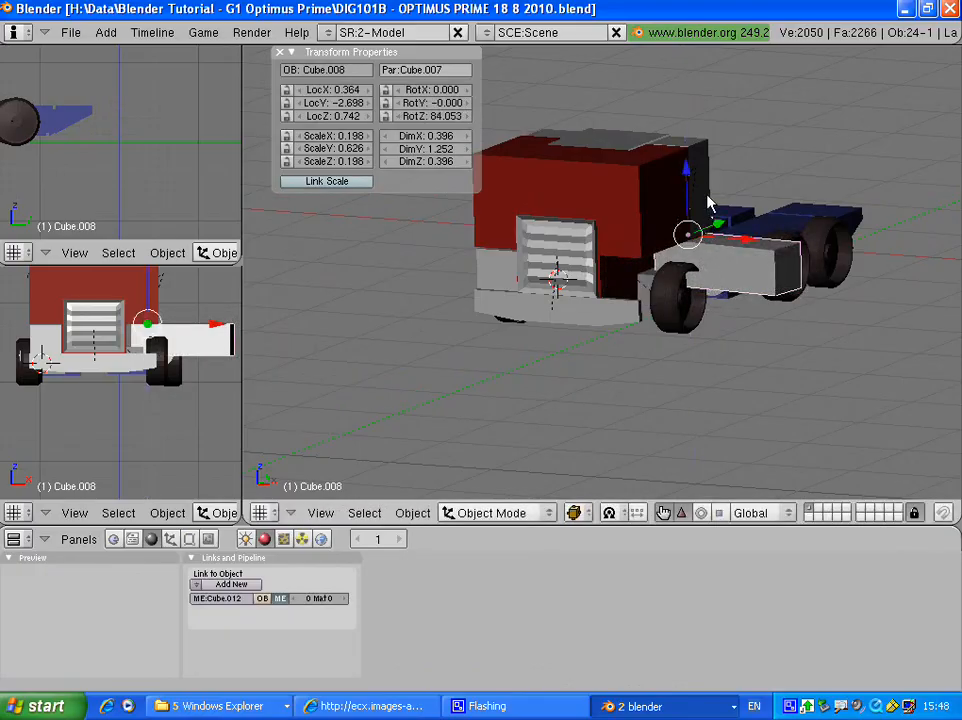
- Try rotating the upper grey block behind the red cab about global Z to about -89.5 degrees
right_click(708, 188)
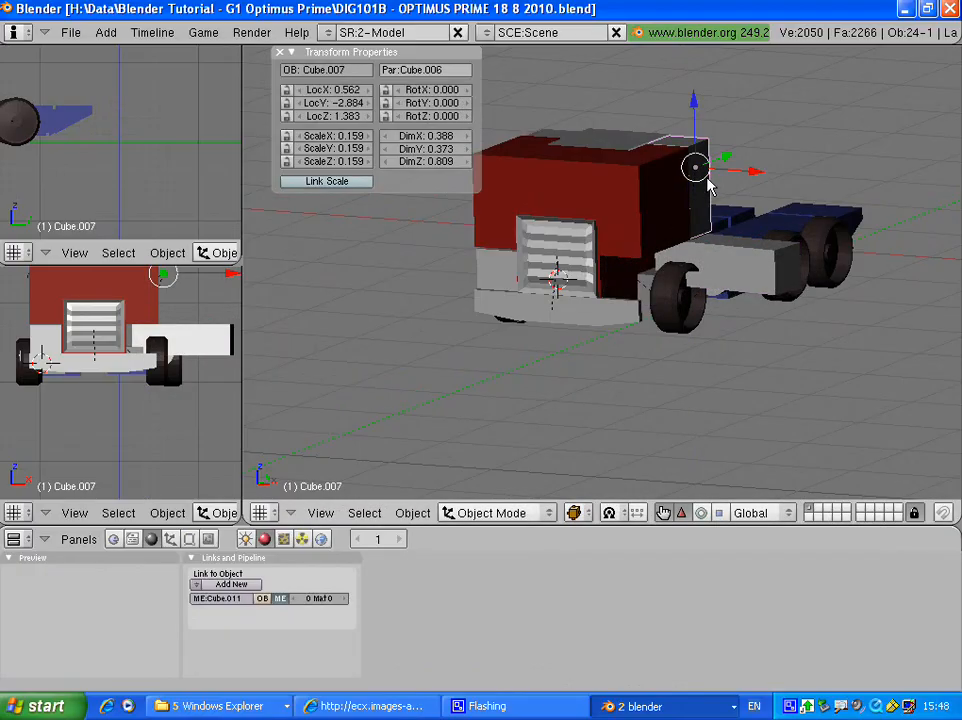
key("r")
key("z")
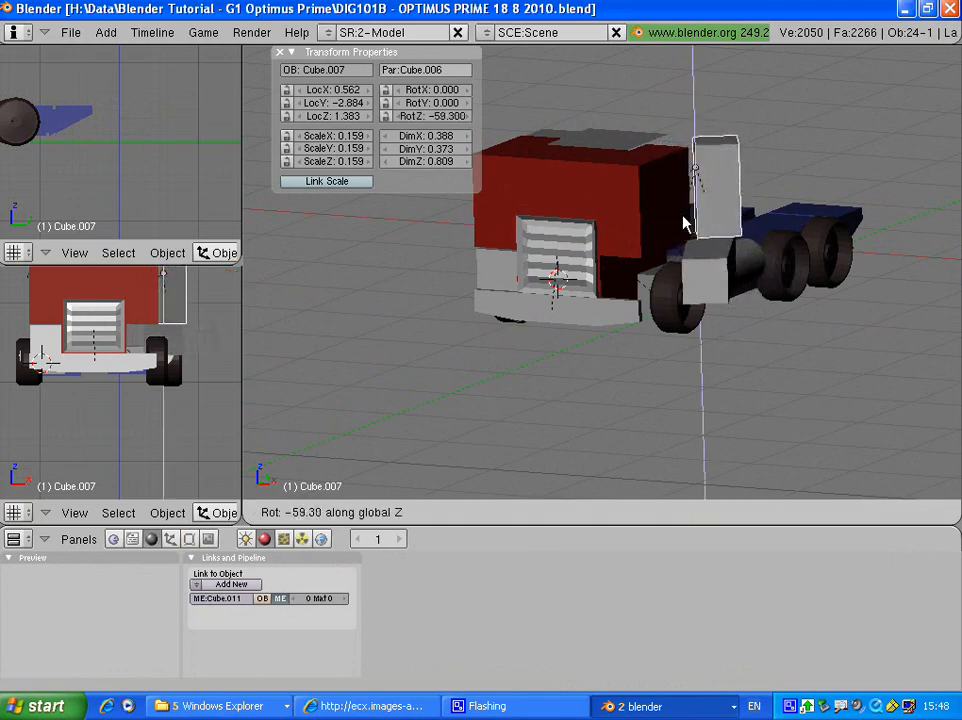
left_click(645, 229)
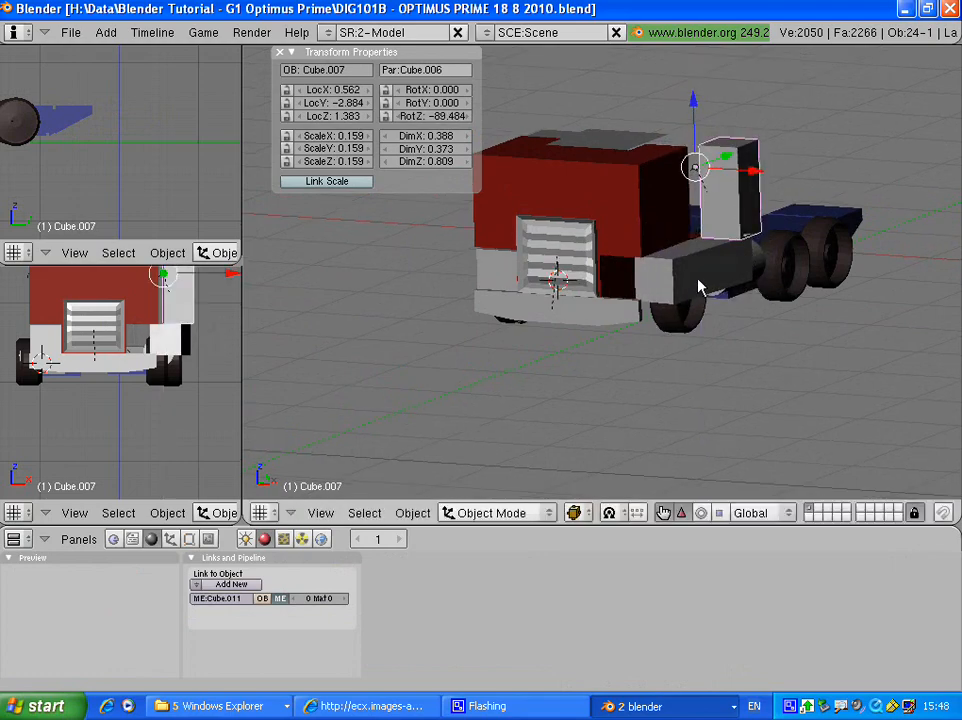
- Try rotating the grey link beneath the cab, with its attached blue chassis half and wheels, to about -93 degrees around X
middle_click_drag(696, 283, 752, 289)
right_click(650, 287)
right_click(648, 292)
key("r")
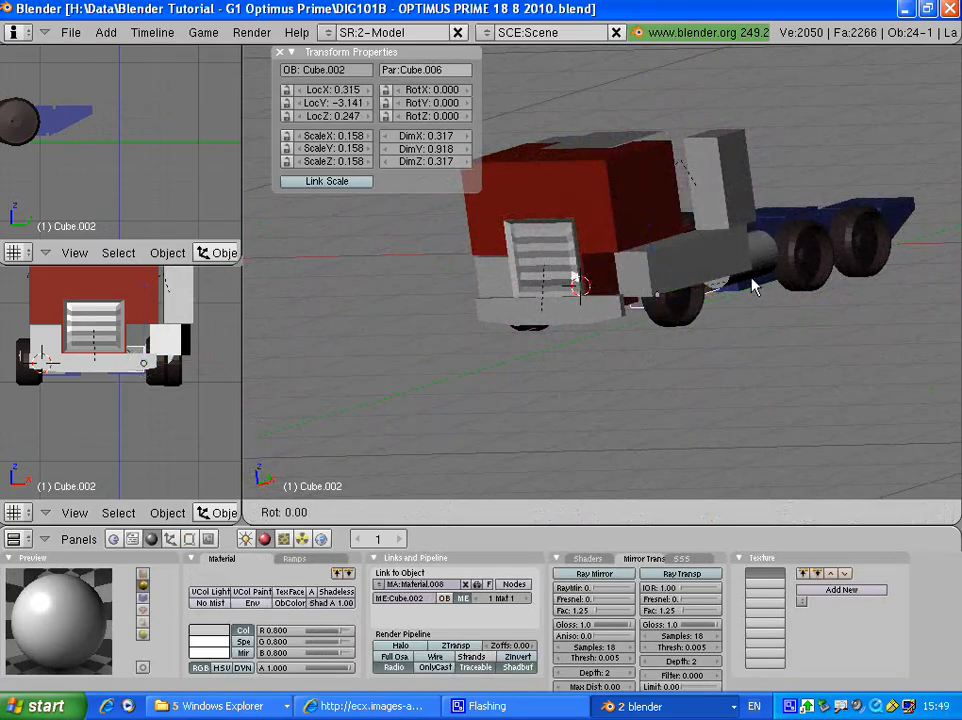
key("x")
left_click(666, 333)
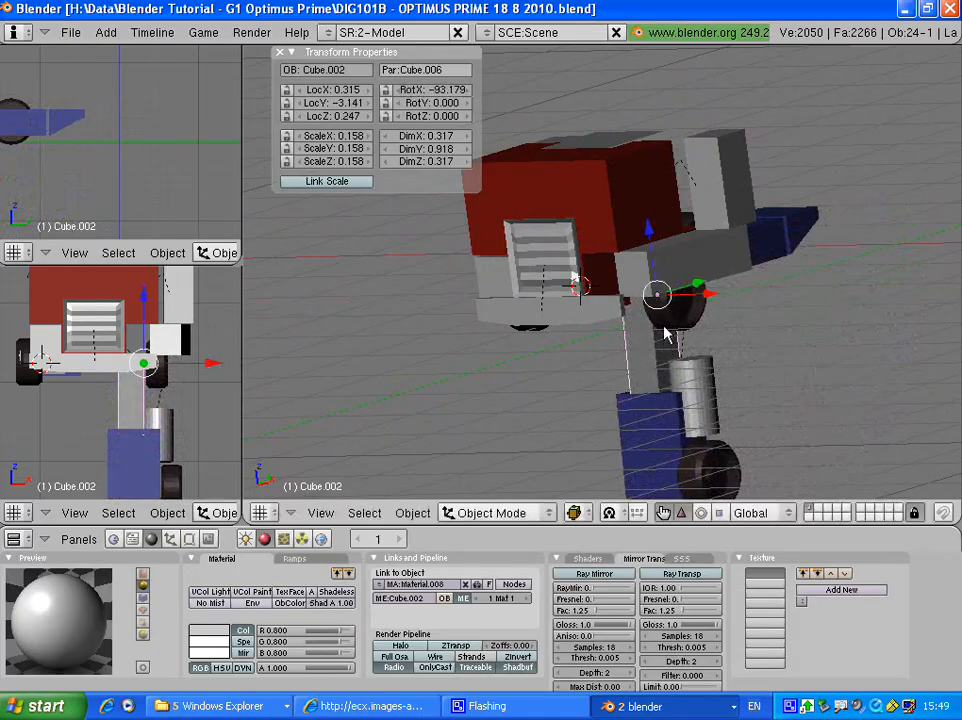
mouse_move(666, 333)
middle_mouse_down()
mouse_move(670, 305)
mouse_move(768, 305)
mouse_move(595, 301)
mouse_move(627, 303)
mouse_move(668, 337)
mouse_move(657, 335)
middle_mouse_up()
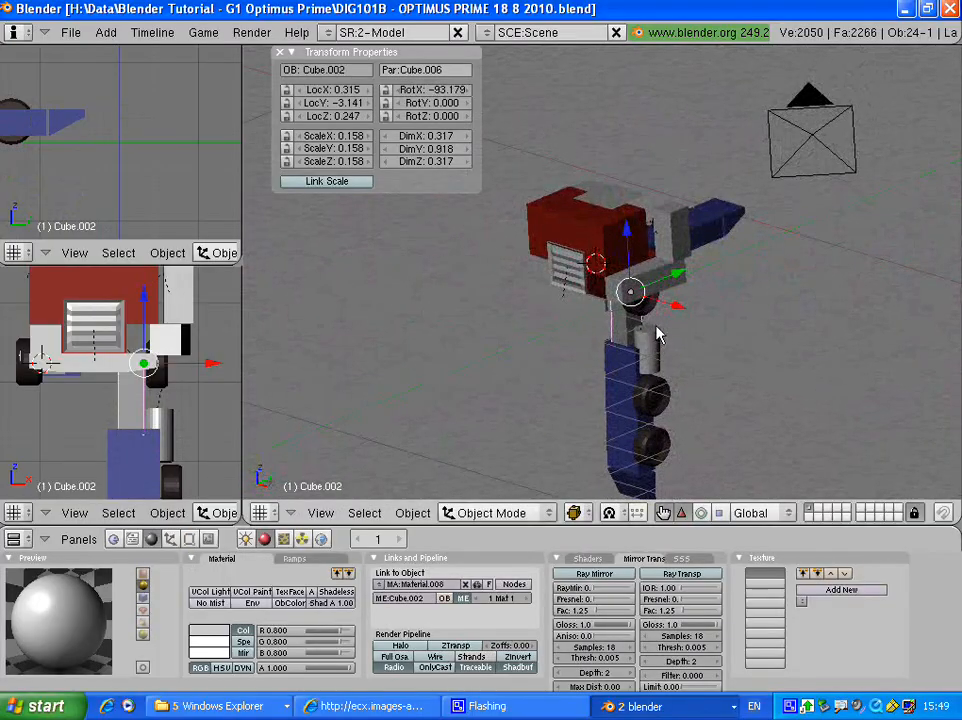
- Try moving the upper grey block with its attached lower block forward along Y to -3.500
right_click(674, 238)
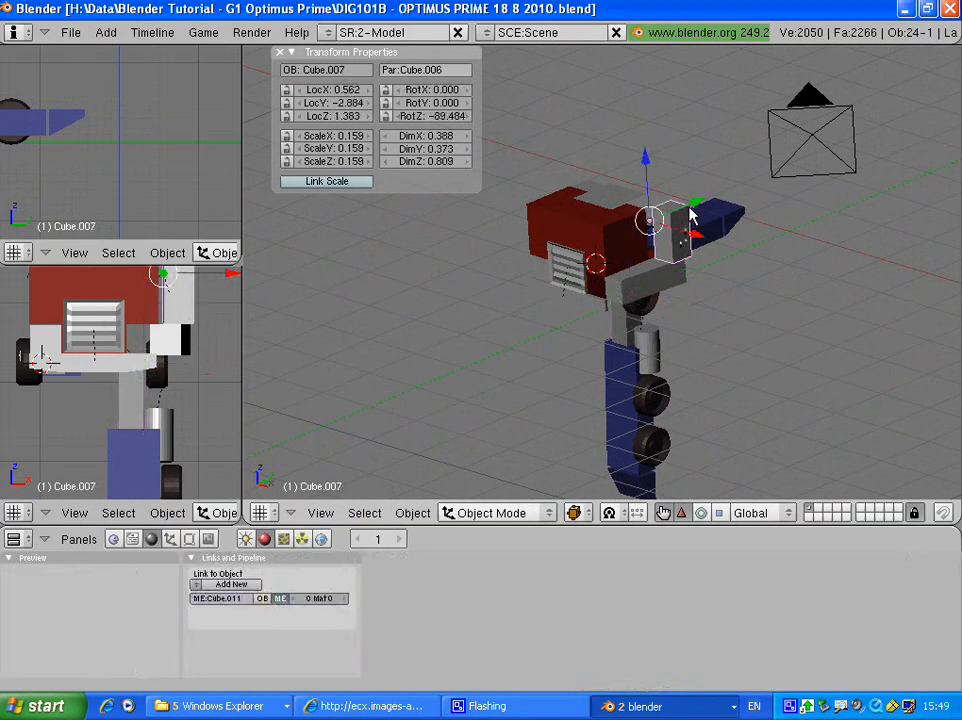
key("g")
key("y")
left_click(666, 215)
middle_click_drag(666, 215, 694, 206)
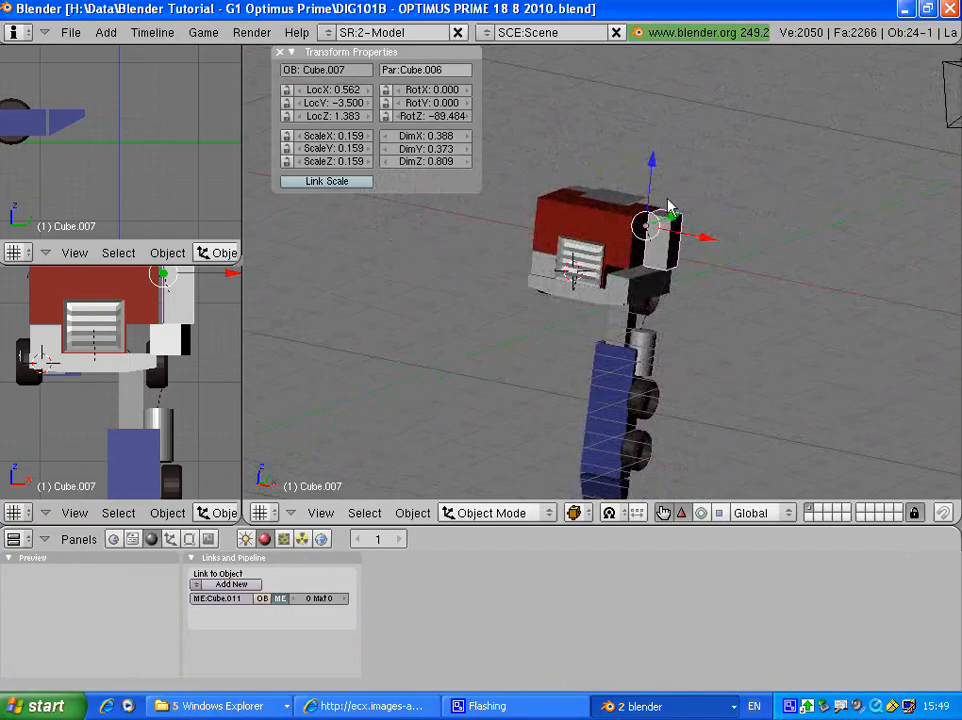
- Undo the test move and rotations of the side blocks and the leg assembly
key("ctrl+z")
key("ctrl+z")
key("ctrl+z")
key("ctrl+z")
key("ctrl+z")
key("ctrl+z")
key("ctrl+z")
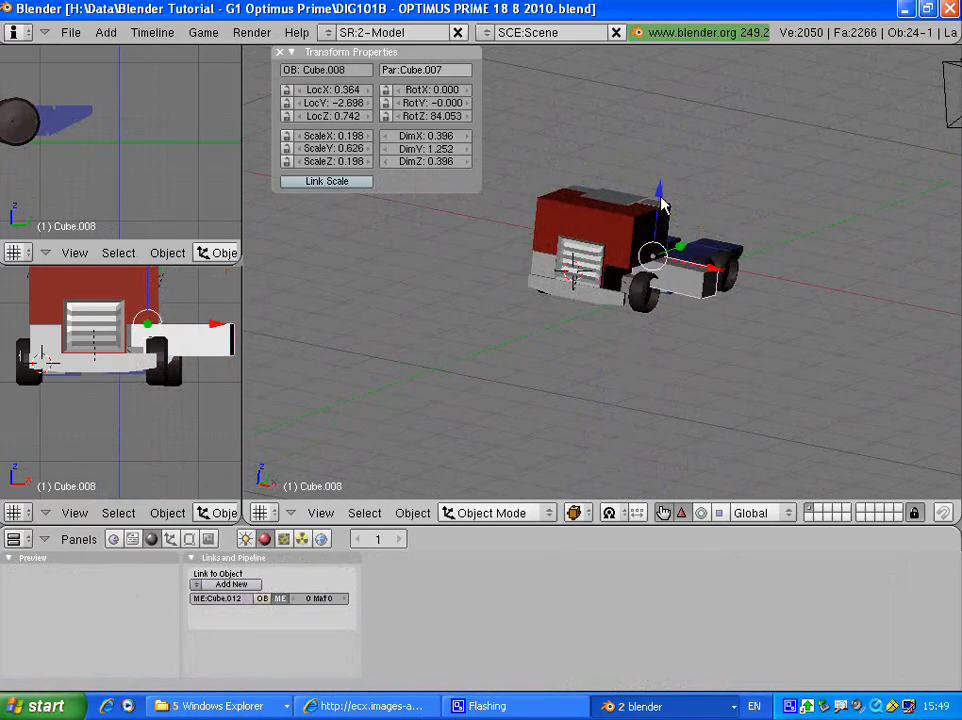
key("ctrl+z")
middle_click_drag(645, 215, 592, 226)
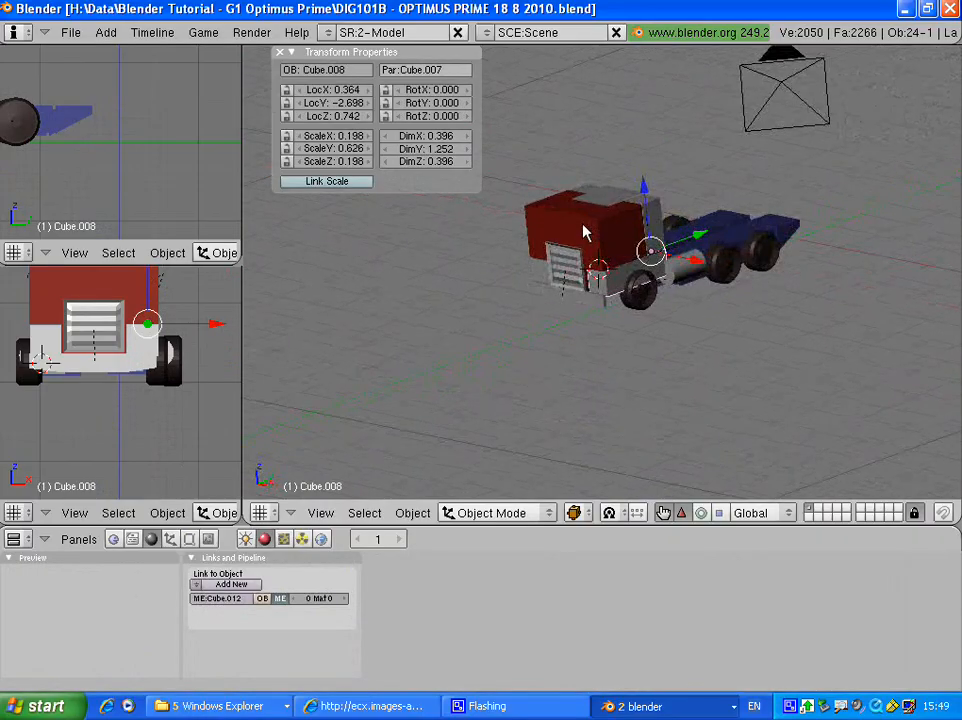
scroll(585, 232, "up", 6)
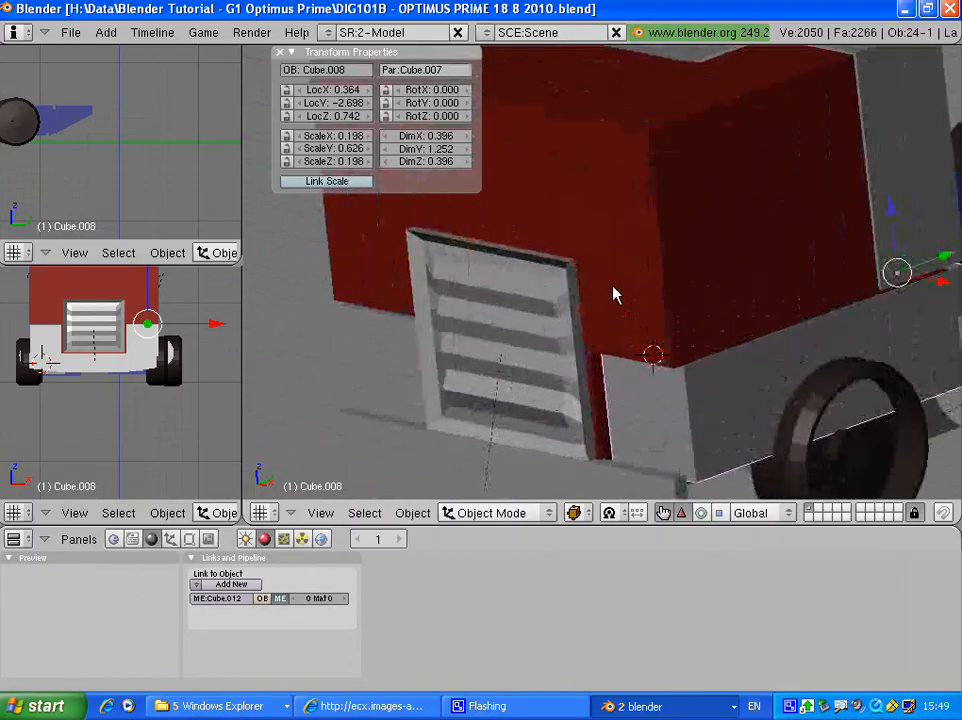
scroll(614, 287, "down", 3)
middle_click_drag(614, 275, 646, 252)
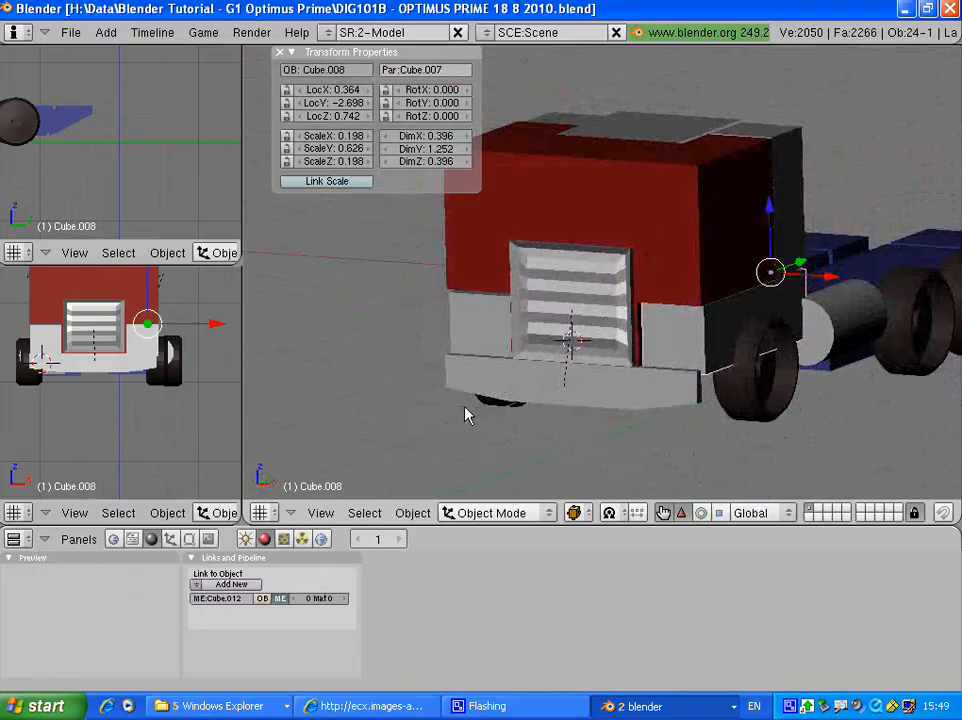
- Switch the main viewport to the front view and add a cube mesh with nothing else selected
left_click(320, 513)
left_click(340, 366)
left_click(251, 251)
left_click(320, 513)
left_click(355, 337)
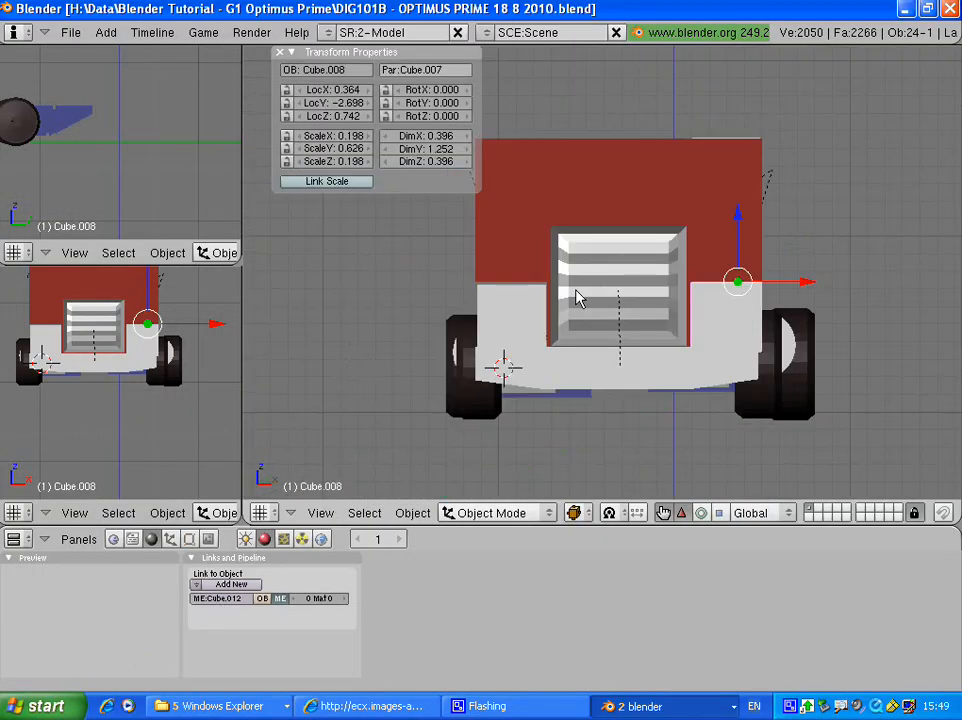
key("a")
key("space")
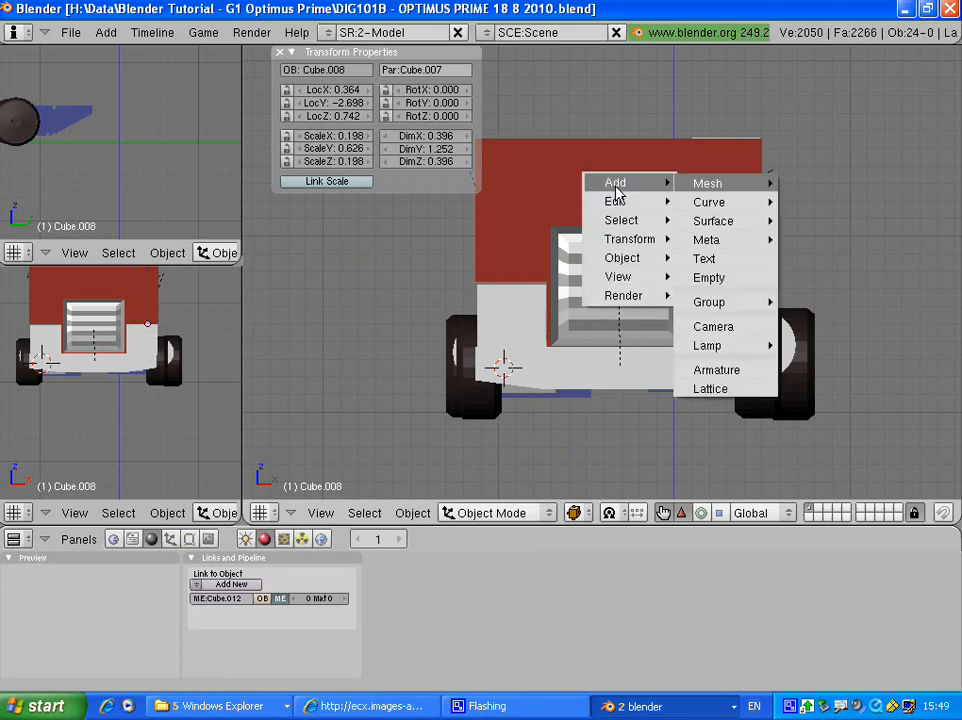
mouse_move(707, 183)
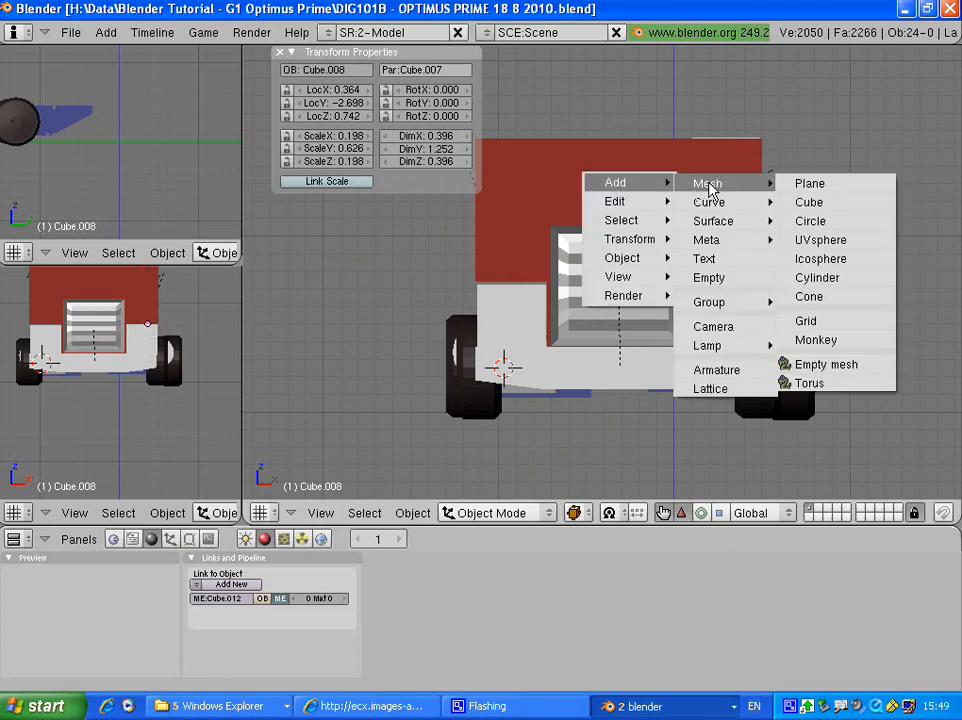
left_click(809, 202)
- Scale the new cube down to about 0.145 and place it in front of the cab at about Y -4.347
middle_click_drag(653, 228, 524, 276)
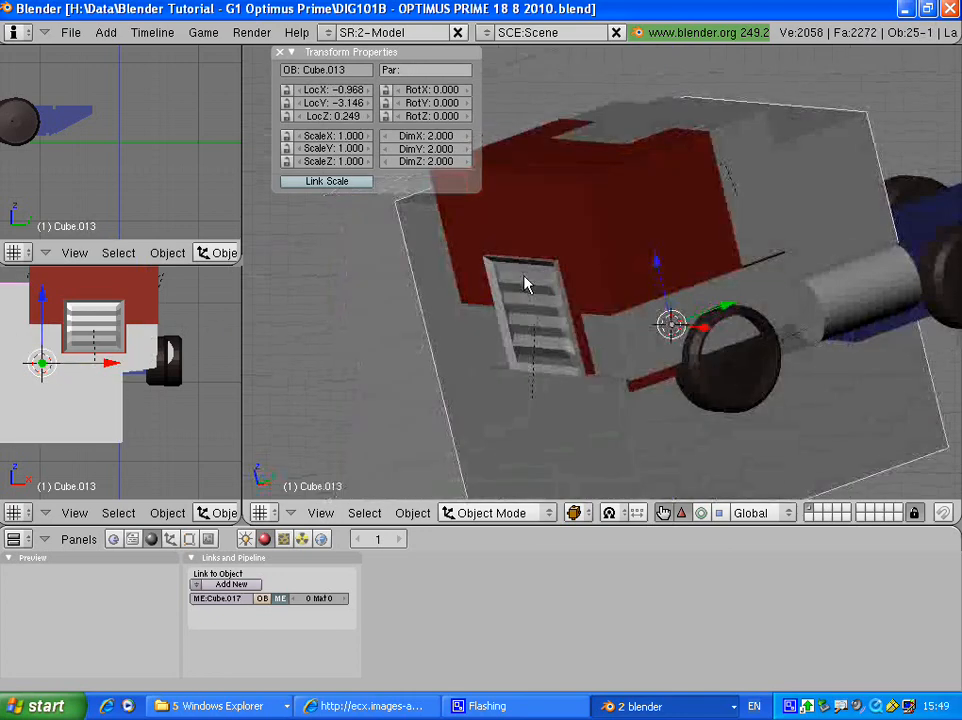
scroll(524, 276, "down", 3)
left_click_drag(691, 276, 547, 333)
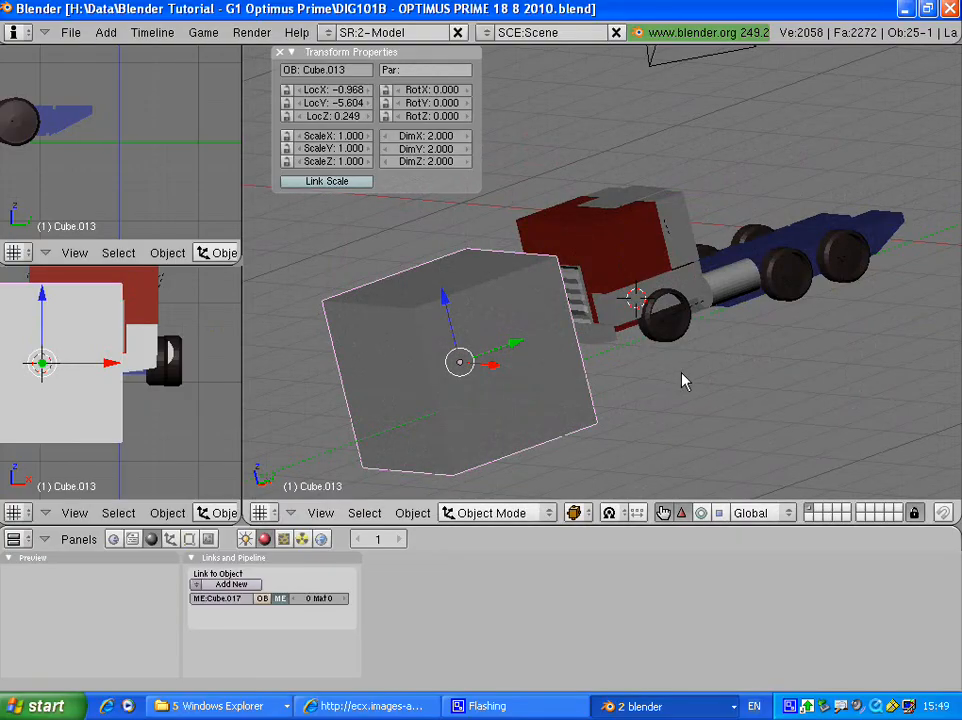
key("s")
left_click(494, 348)
left_click_drag(496, 350, 605, 333)
middle_click_drag(605, 333, 575, 325)
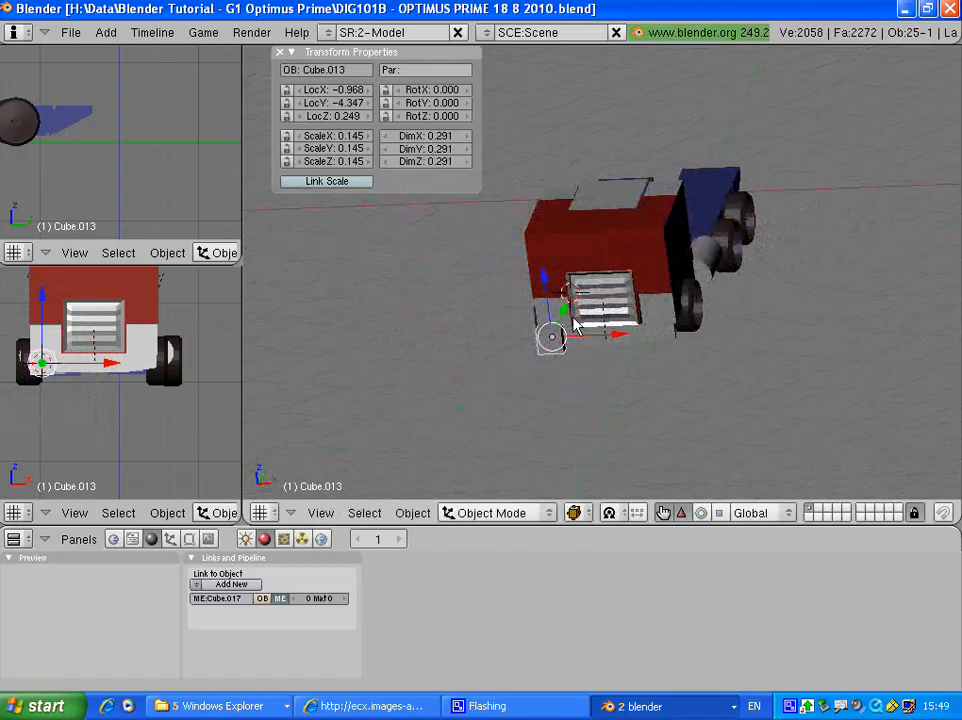
- Move the small cube above the grille on the cab's front, to about X 0.168 and Z 1.268
left_click_drag(550, 293, 552, 214)
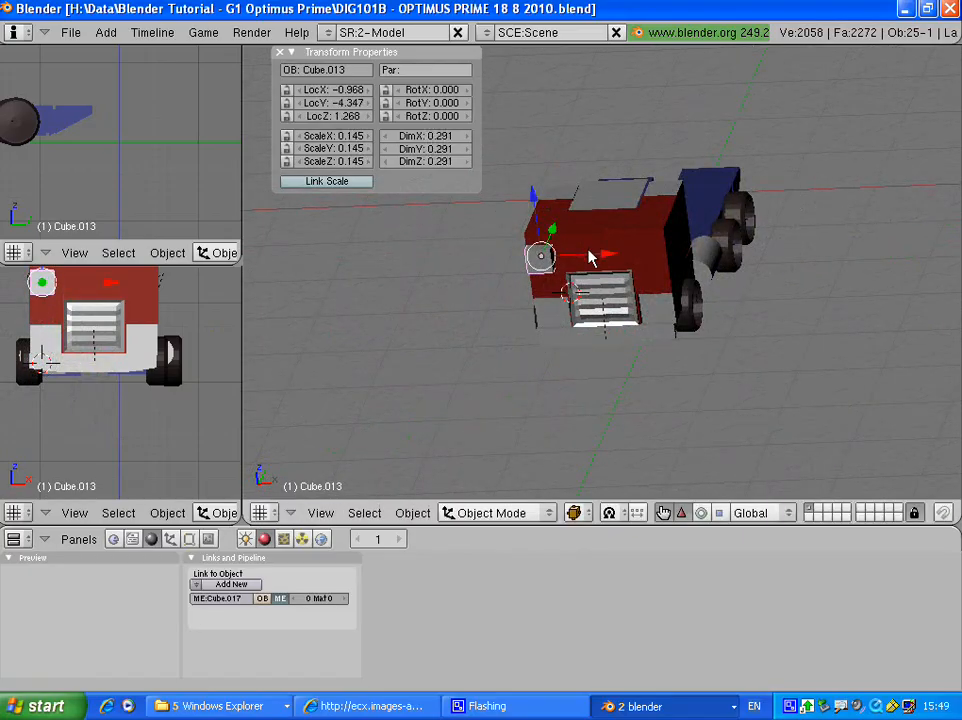
left_click_drag(590, 258, 700, 257)
scroll(617, 262, "up", 8)
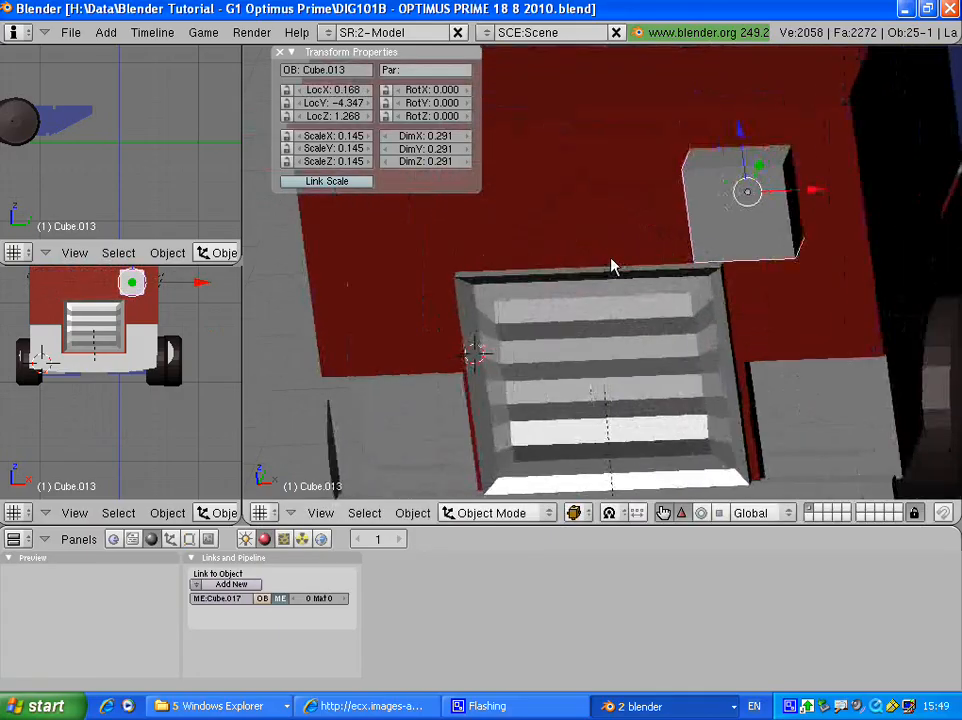
middle_click_drag(617, 260, 691, 221)
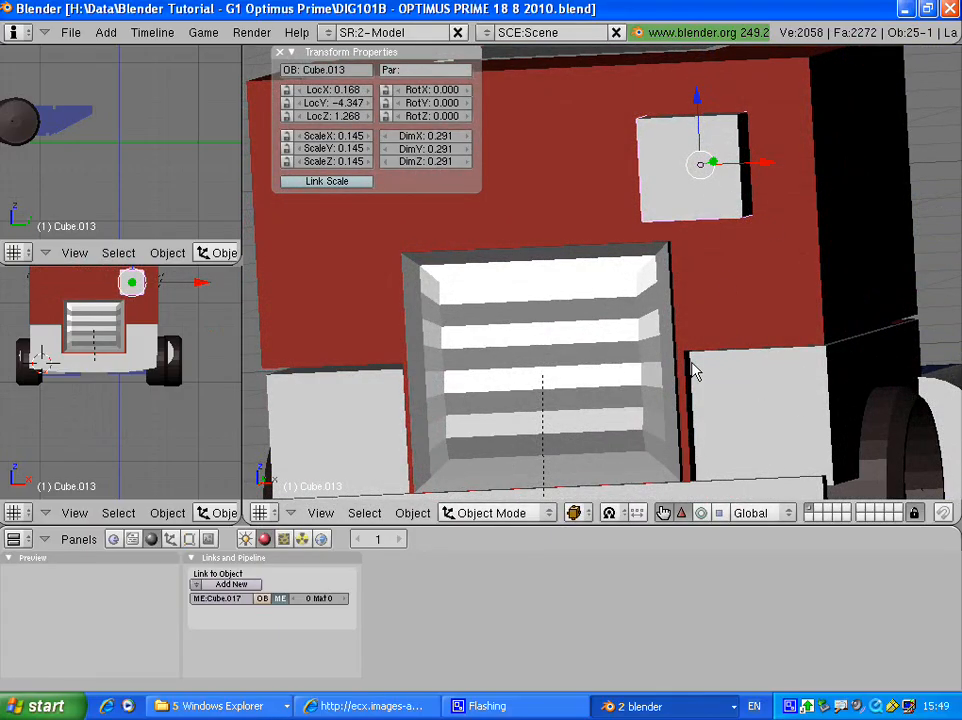
- In Edit Mode, move the cube's four front vertices back along Y to a local median of about -0.267, nearly flush with the cab
left_click(535, 512)
left_click(500, 476)
middle_click_drag(595, 338, 711, 264)
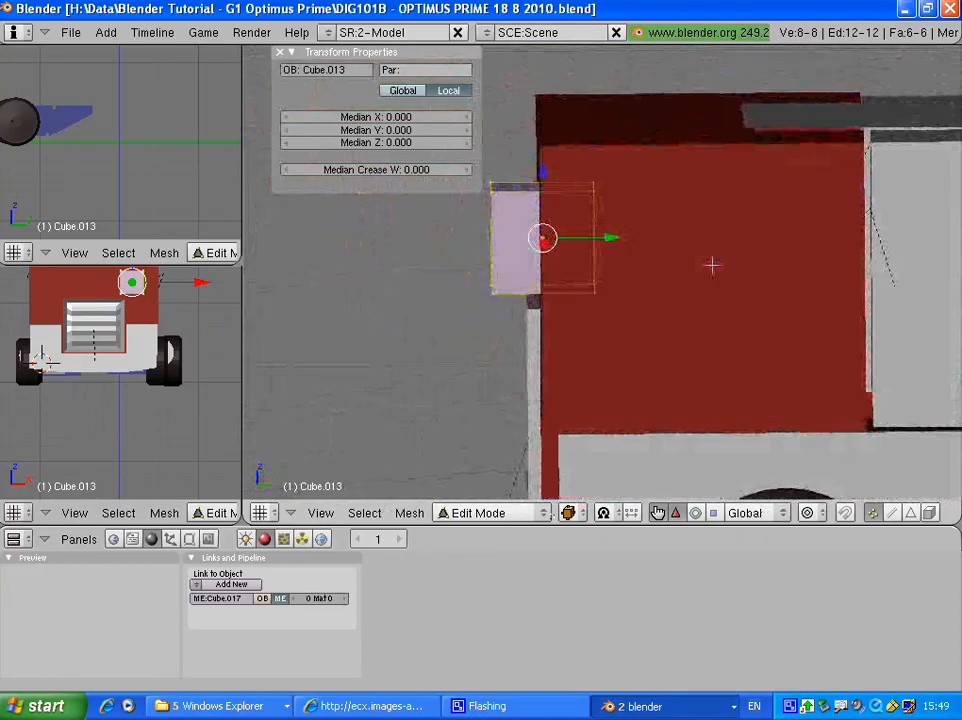
key("a")
key("b")
left_click_drag(460, 168, 540, 314)
key("g")
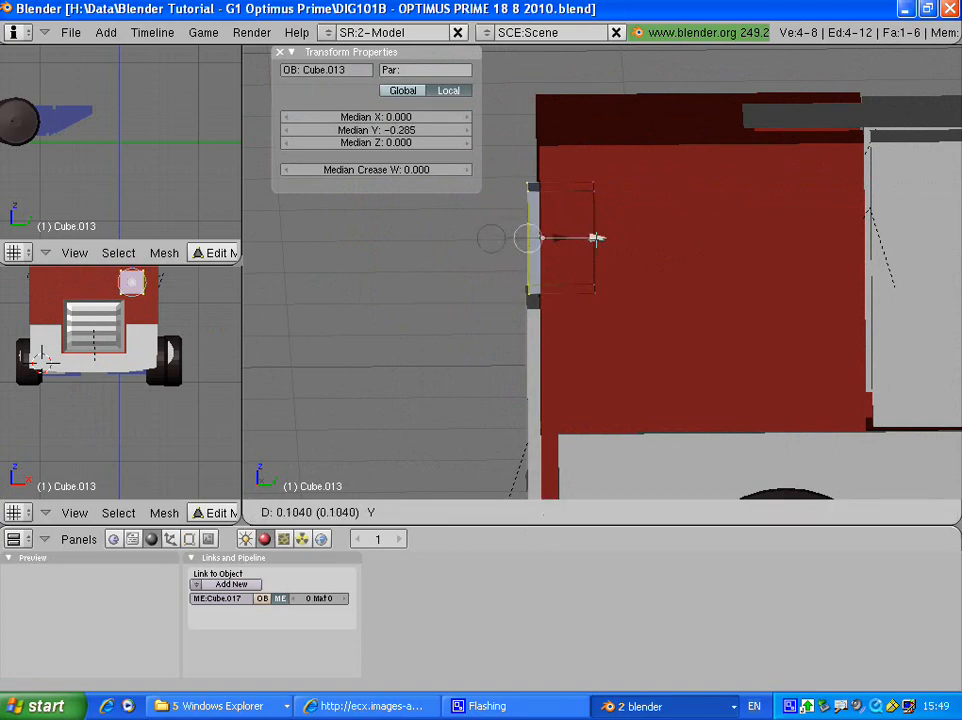
left_click(595, 237)
mouse_move(558, 242)
middle_mouse_down()
mouse_move(567, 258)
mouse_move(558, 249)
middle_mouse_up()
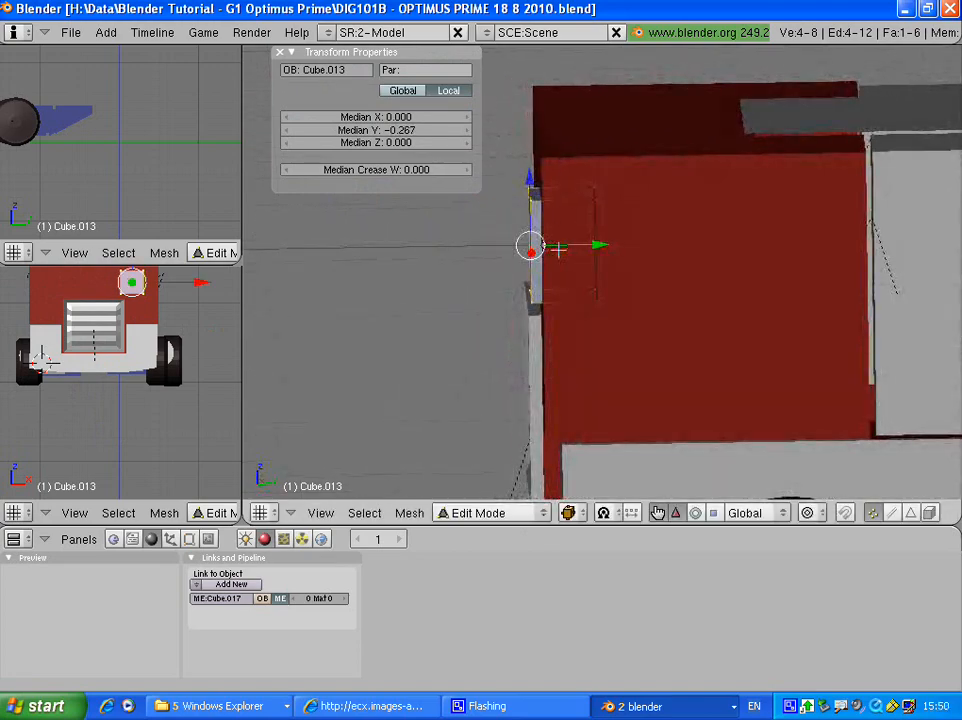
- Extrude the cube's front face, shrink it, and push it back to about local Y -0.197 to form a recessed frame
key("e")
left_click(586, 251)
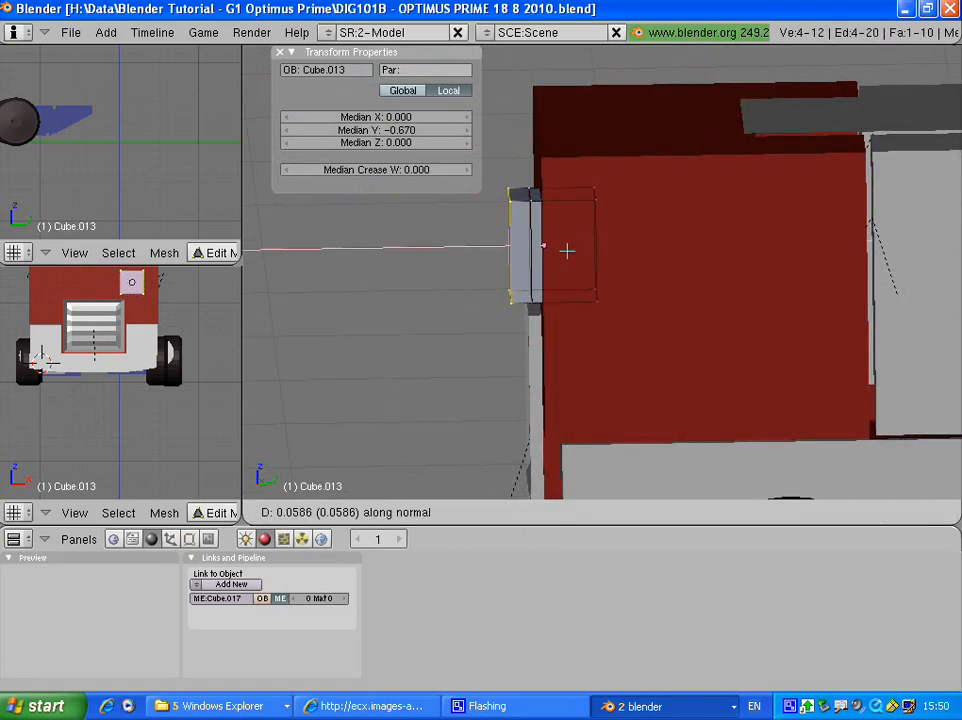
left_click(569, 251)
key("s")
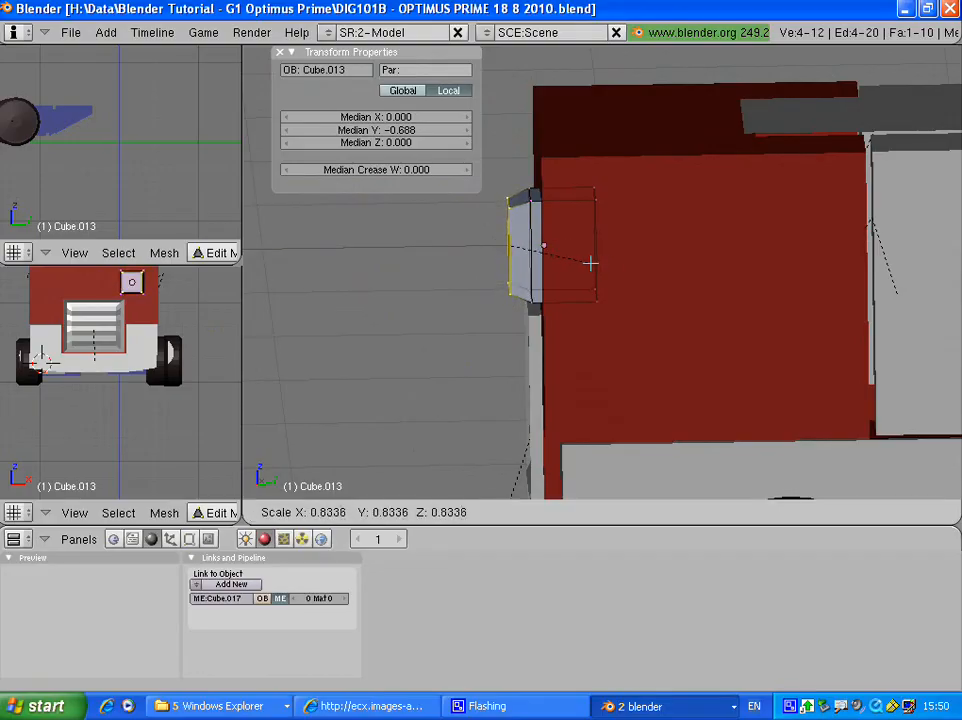
left_click(584, 263)
middle_click_drag(584, 263, 415, 214)
left_click_drag(742, 279, 757, 270)
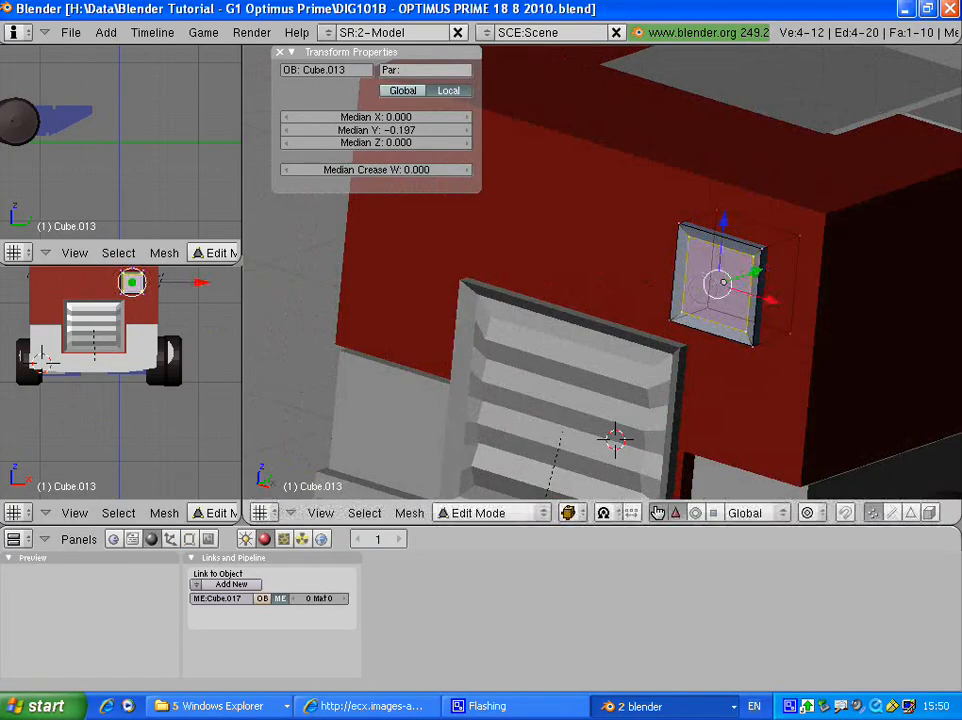
middle_click_drag(819, 288, 749, 249, "shift")
- Return to Object Mode and stretch the recessed frame with the scale manipulator to about 0.291 in X and 0.220 in Z
key("a")
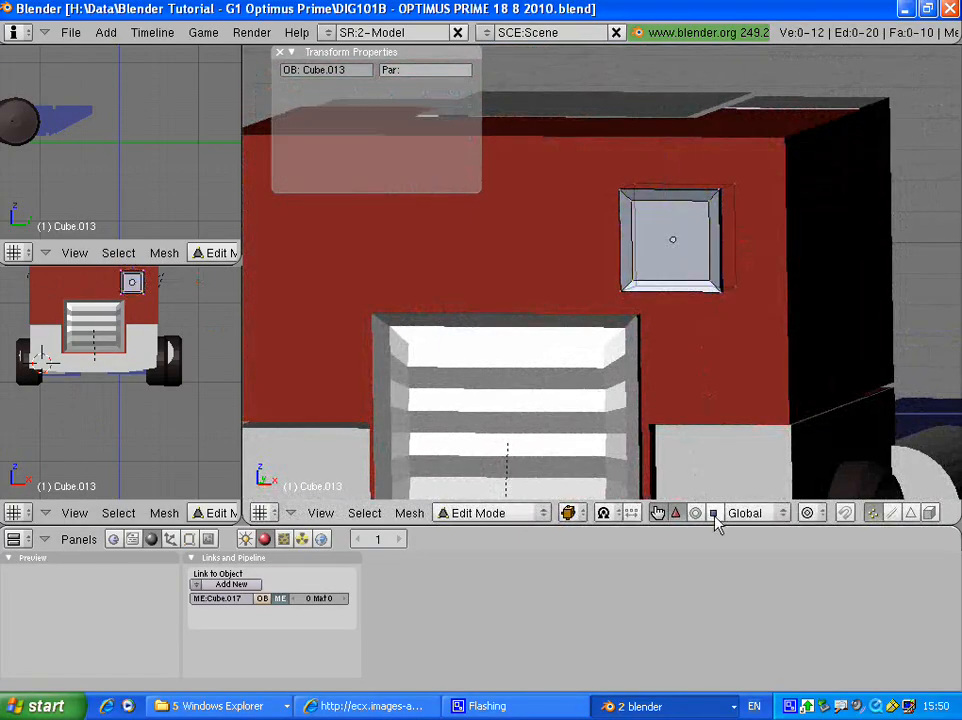
left_click(717, 516)
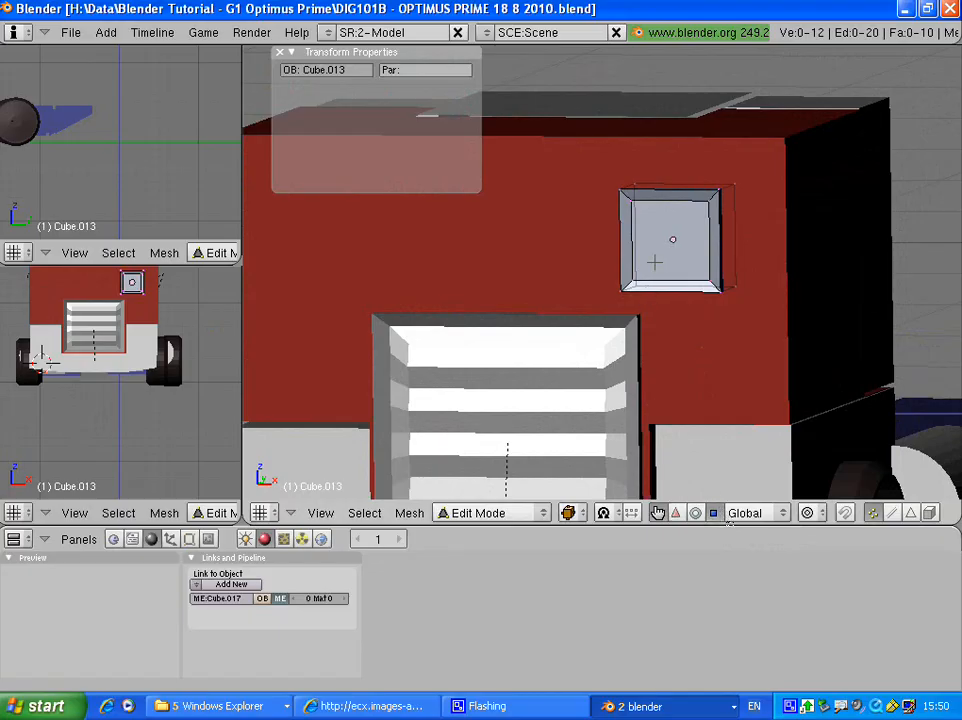
key("a")
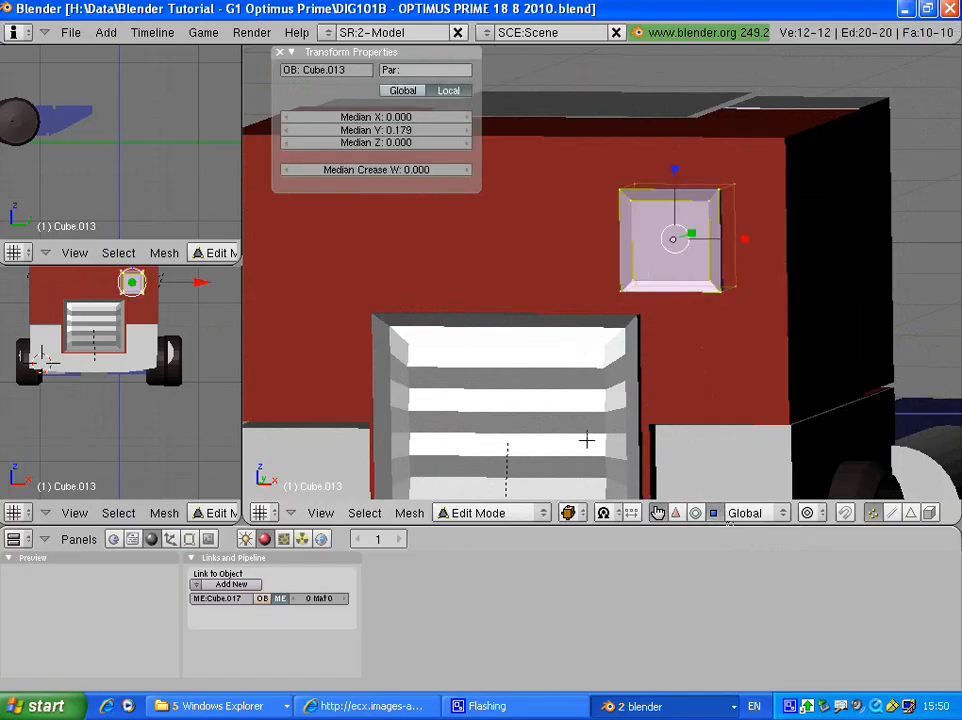
left_click(498, 515)
left_click(486, 494)
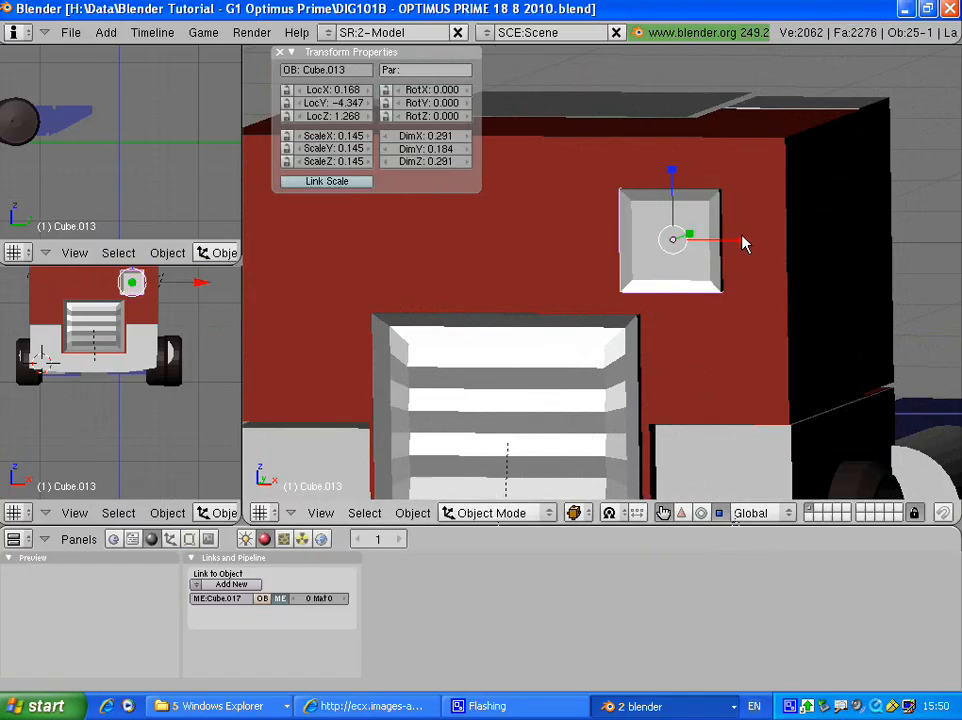
left_click_drag(743, 243, 812, 247)
left_click_drag(671, 176, 670, 136)
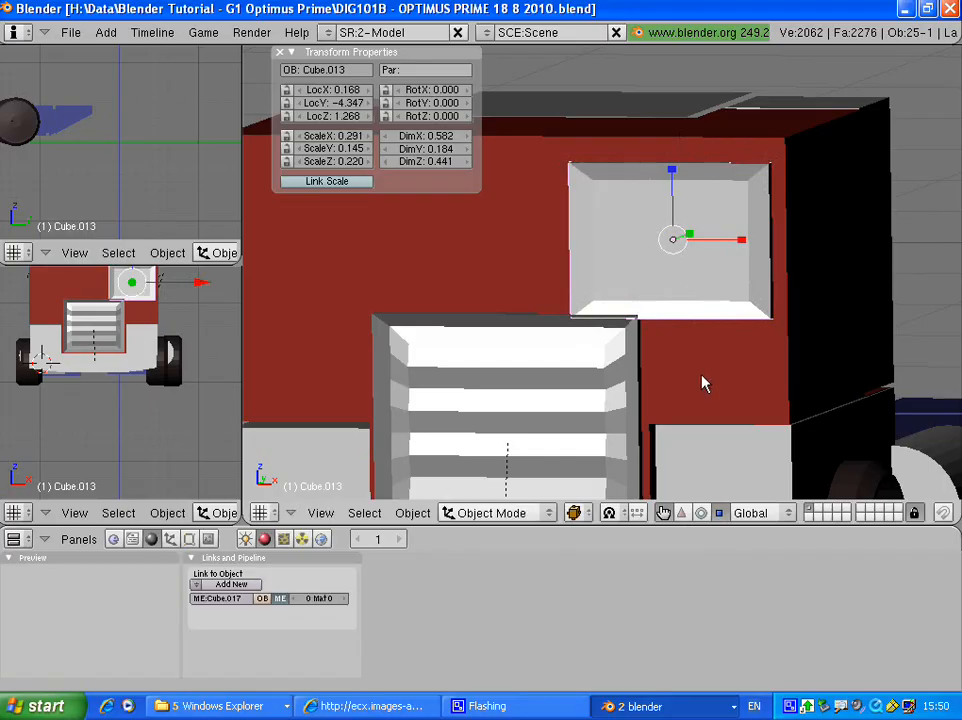
- Raise the recessed window frame on the cab's front to about Z 1.314
left_click(681, 513)
left_click_drag(677, 183, 672, 158)
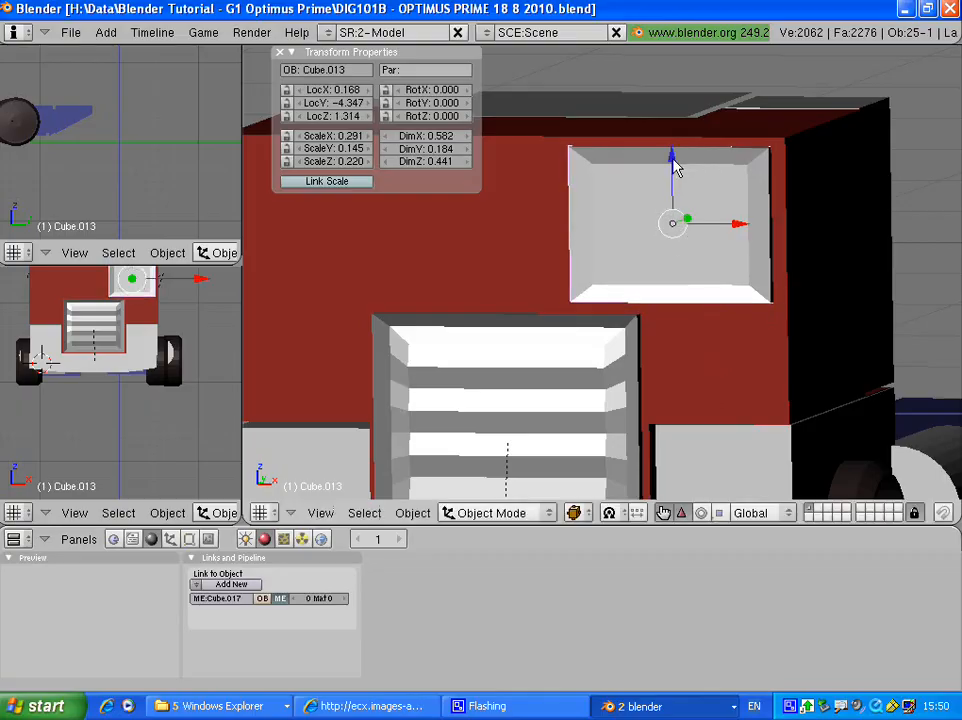
middle_click_drag(672, 158, 604, 285)
scroll(604, 285, "down", 5)
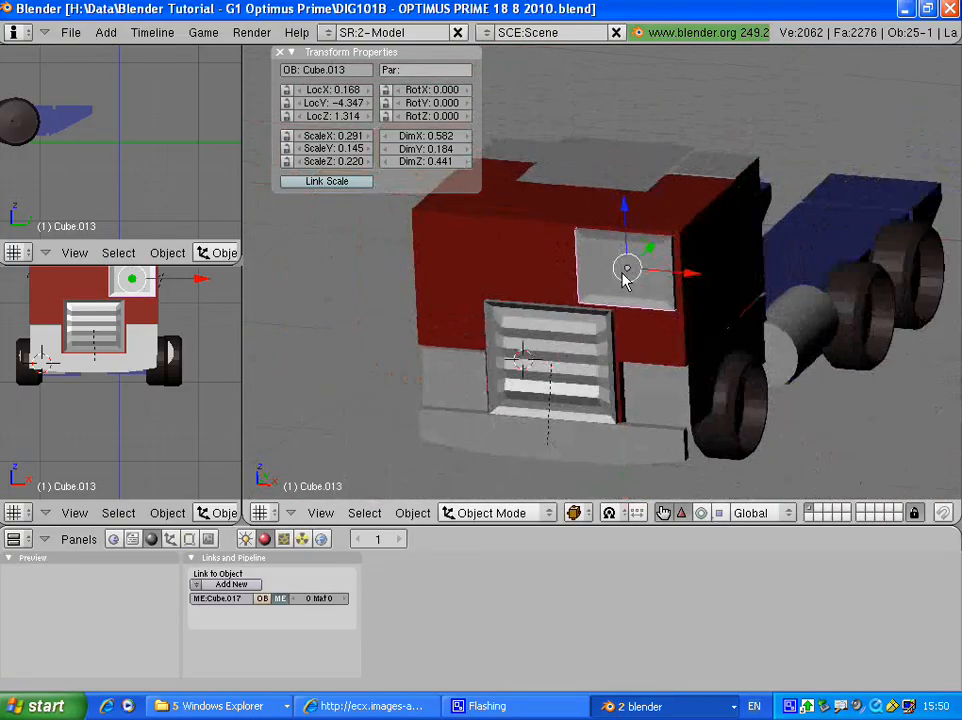
- Widen the window frame to about 0.329 in X scale and shift it toward the cab's centre, to about X 0.092
left_click(718, 513)
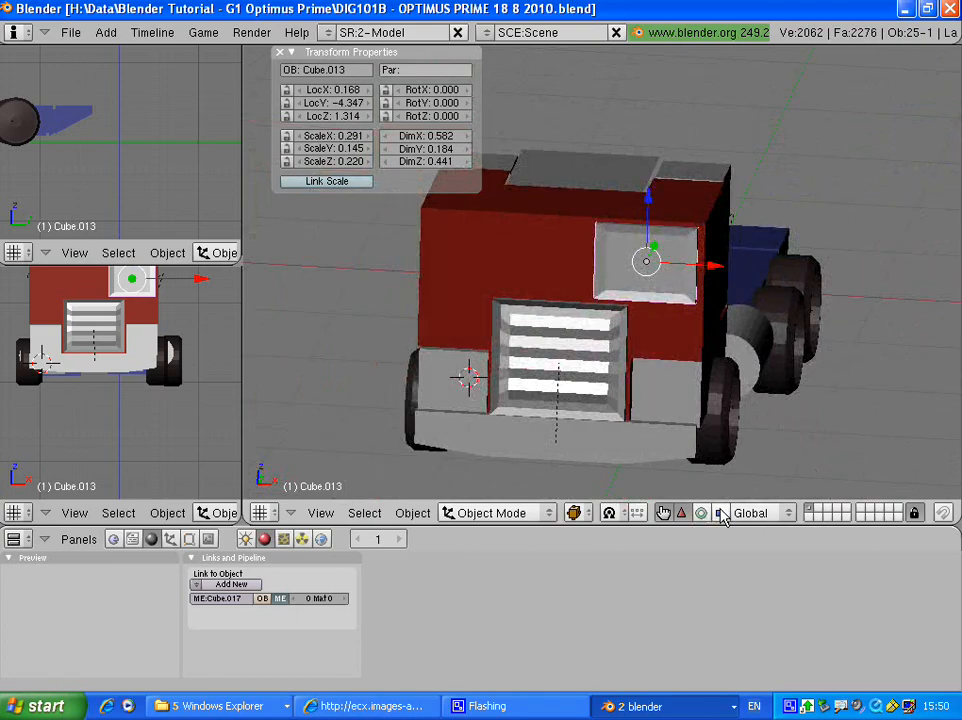
left_click_drag(715, 265, 694, 258)
left_click(680, 512)
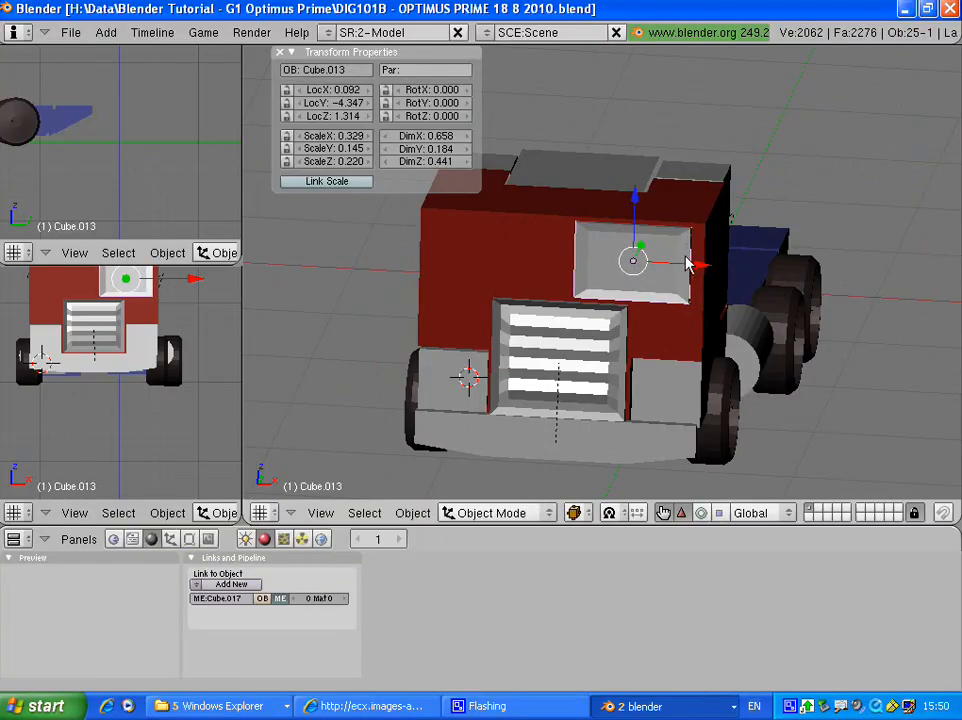
- Duplicate the window frame and place the copy on the other half of the cab's front, about X -0.698, Y -4.351, Z 1.320
key("shift+d")
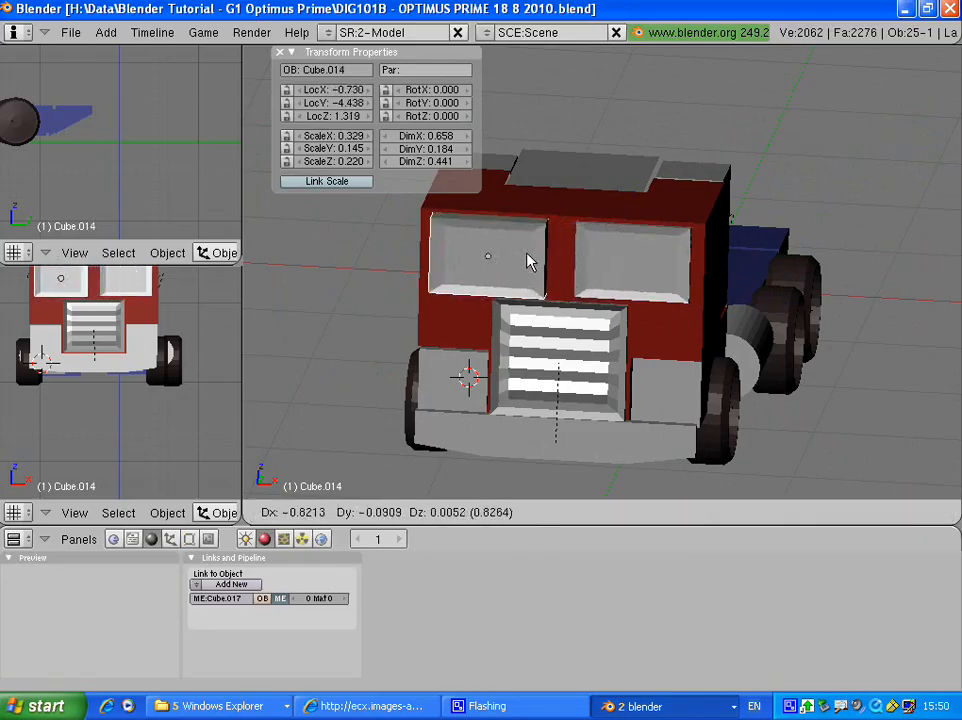
left_click(534, 260)
middle_click_drag(534, 260, 558, 337)
mouse_move(507, 318)
left_mouse_down()
mouse_move(498, 301)
mouse_move(505, 337)
left_mouse_up()
middle_click_drag(505, 337, 734, 258)
mouse_move(500, 272)
middle_mouse_down()
mouse_move(496, 344)
mouse_move(503, 258)
middle_mouse_up()
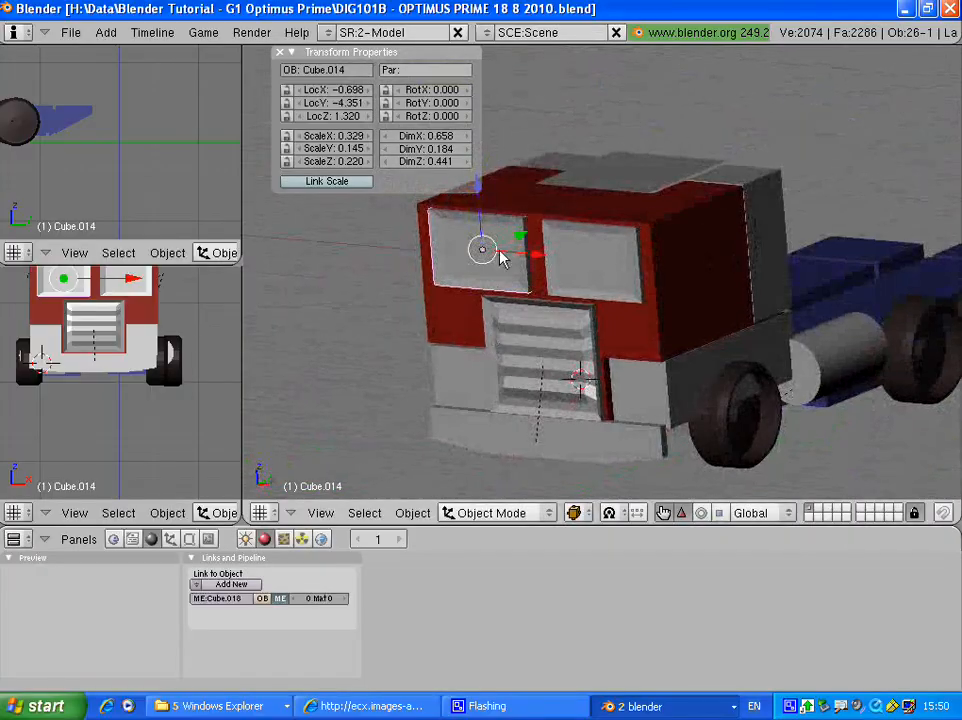
- Parent the duplicated window frame to the red cab body
right_click(505, 215)
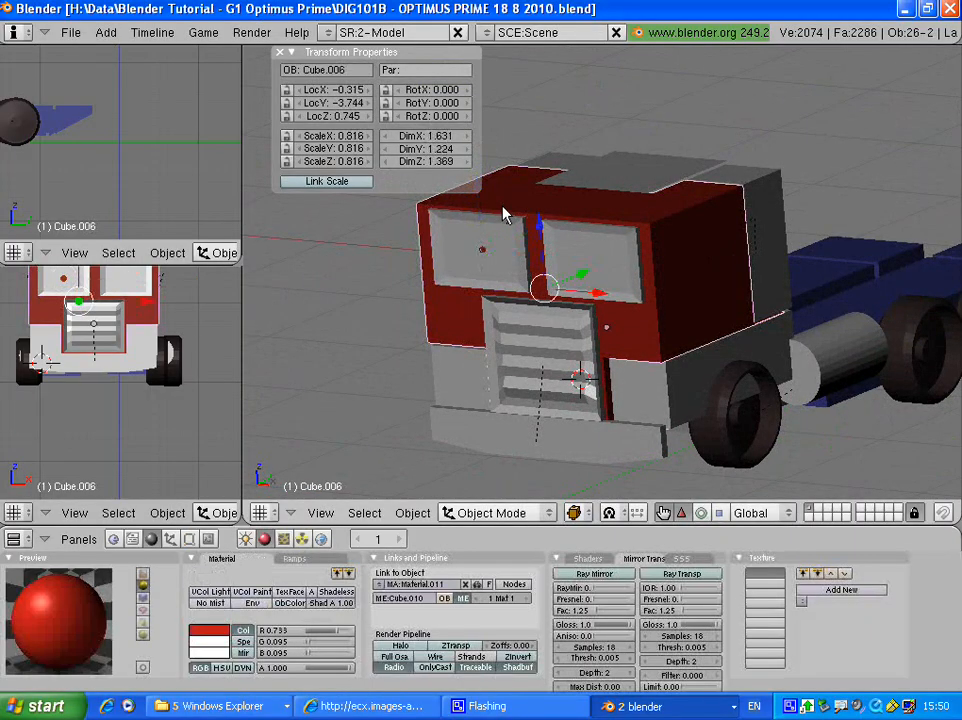
scroll(505, 215, "up", 3)
right_click(460, 256)
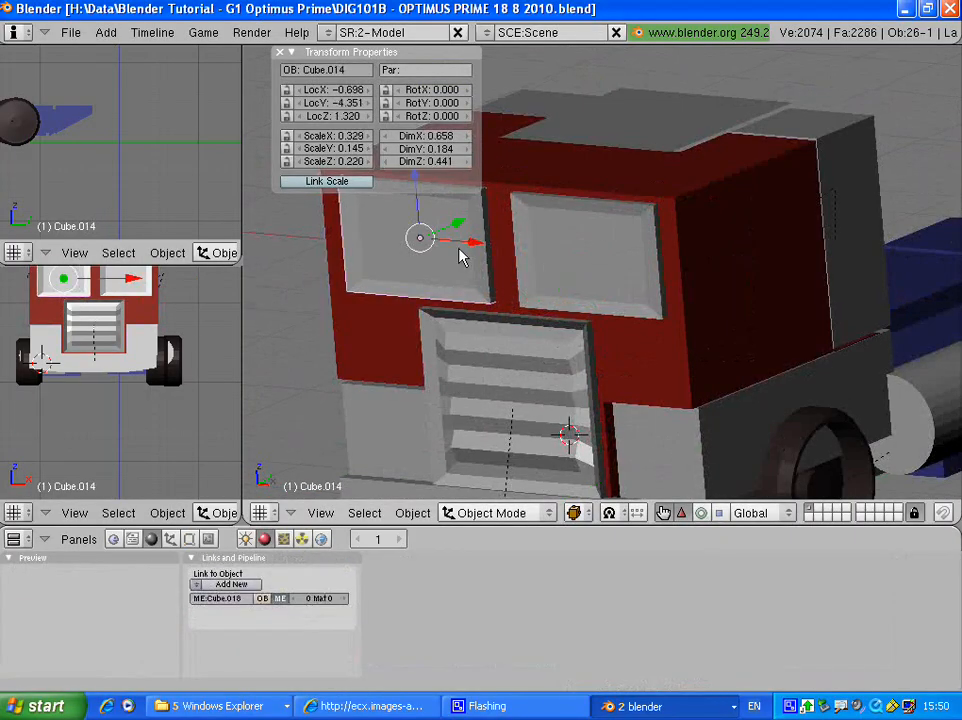
middle_click_drag(458, 254, 548, 301)
right_click(541, 284)
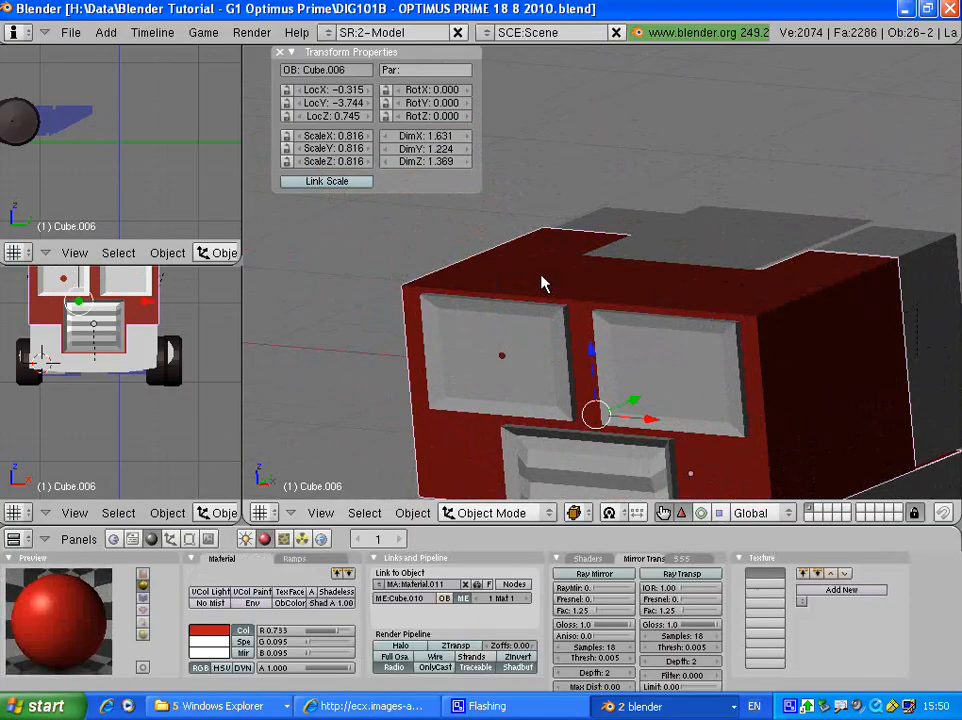
right_click(510, 348)
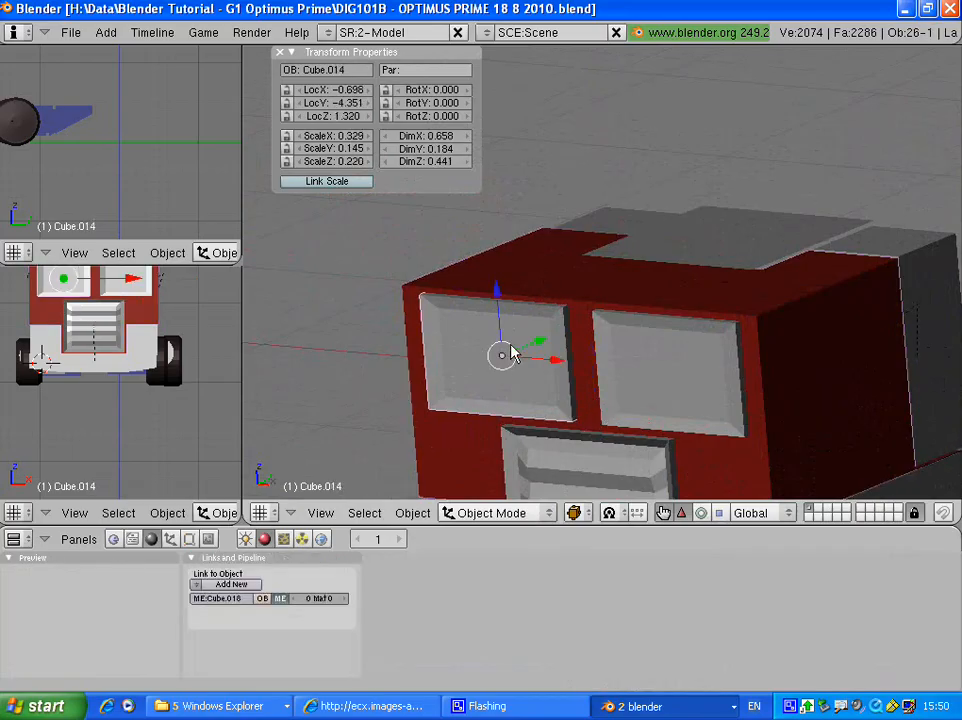
right_click(528, 276, "shift")
key("ctrl+p")
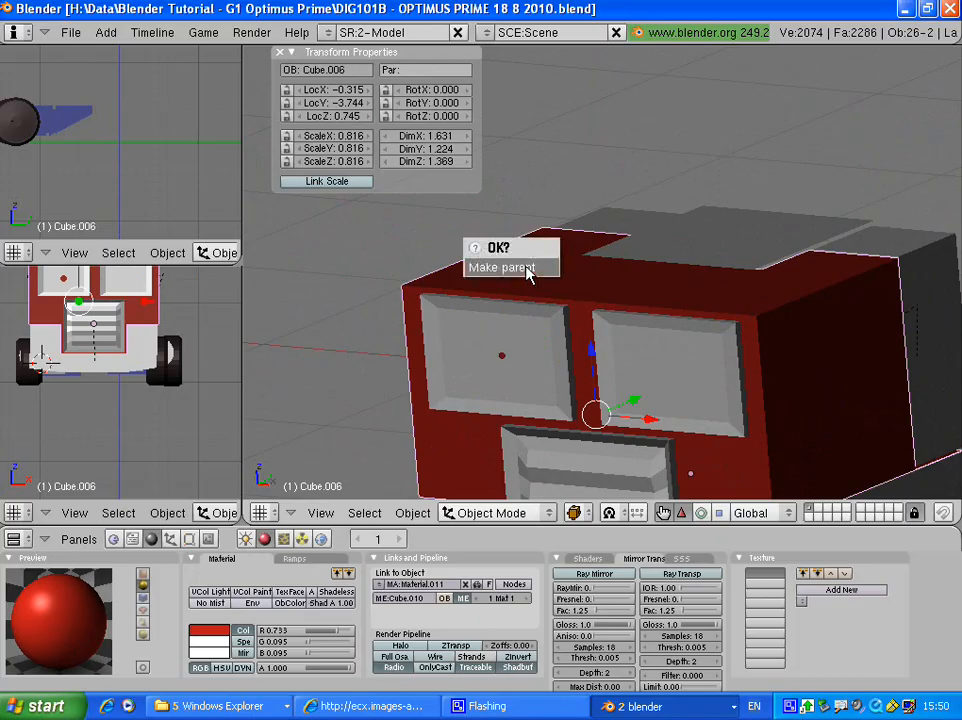
left_click(528, 270)
- Parent the original window frame to the red cab body as well
right_click(632, 360)
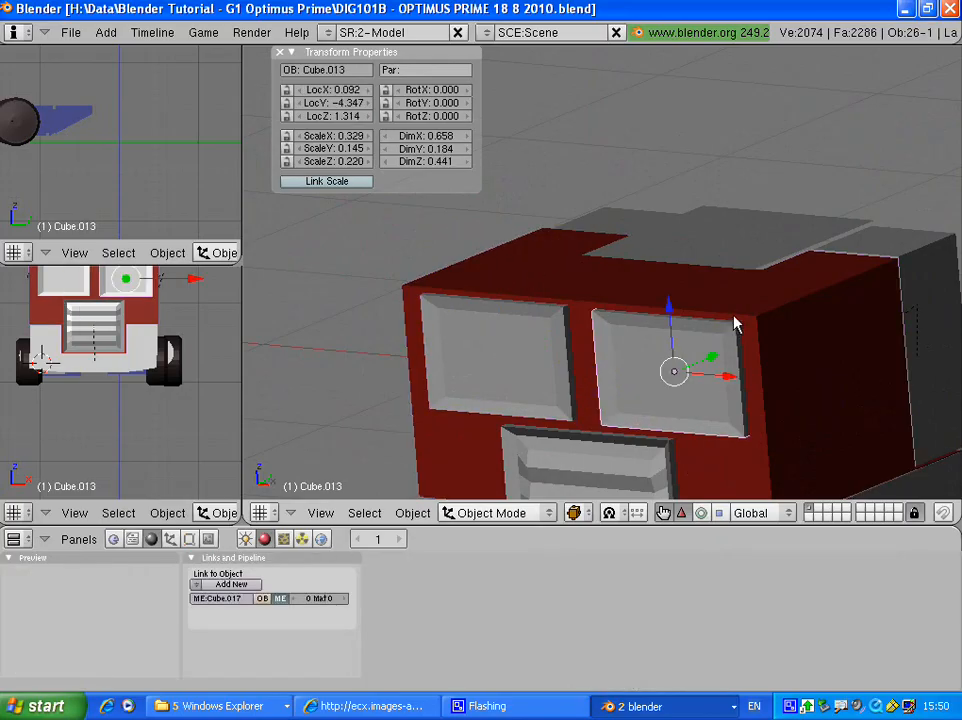
right_click(777, 306)
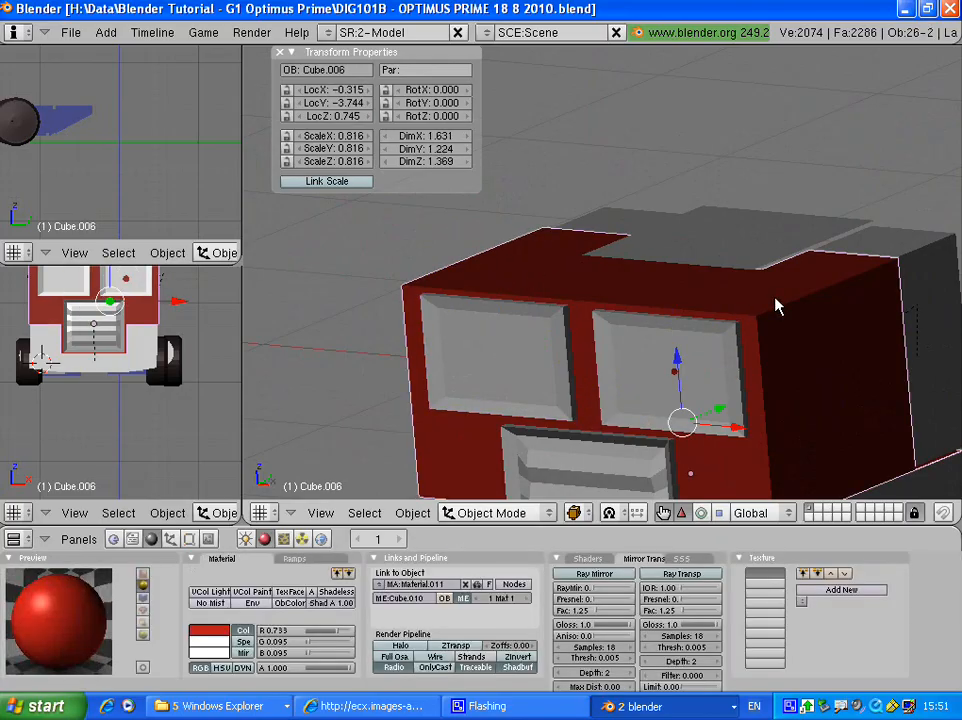
key("ctrl+p")
left_click(777, 300)
scroll(777, 320, "down", 3)
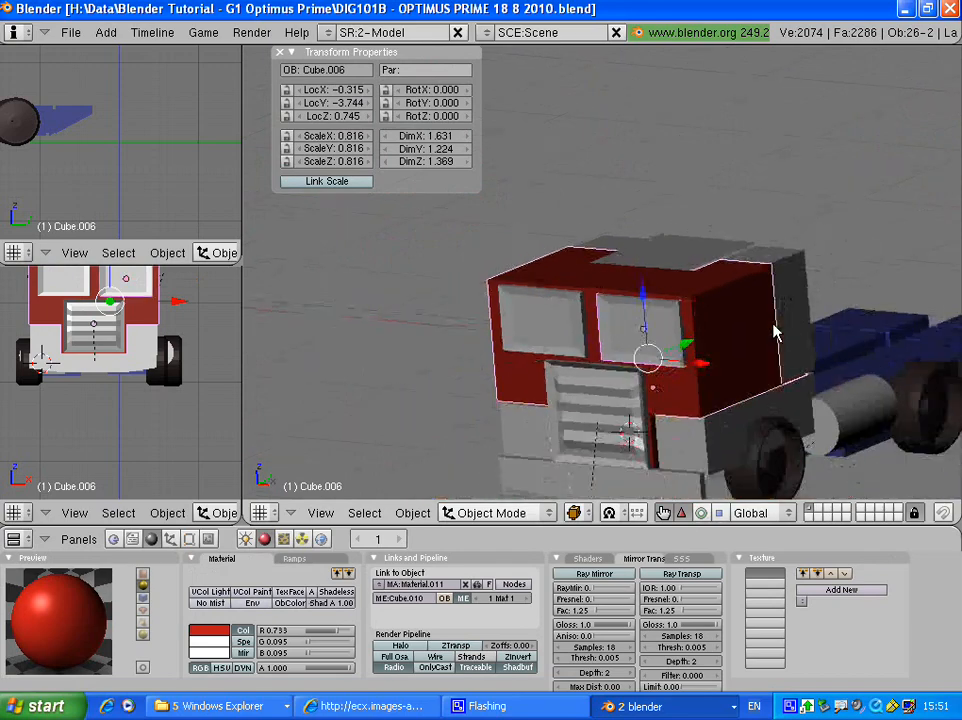
- Select only the red cab body and test-move it to check that both window frames follow
right_click(728, 337)
right_click(716, 338)
left_click_drag(698, 378, 689, 346)
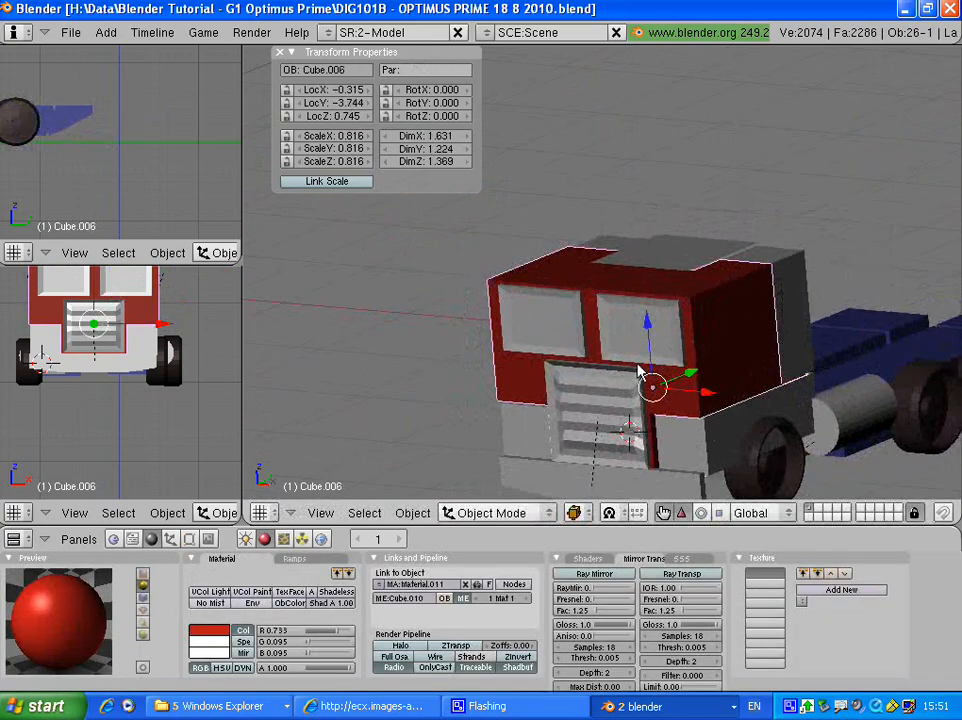
middle_click_drag(666, 329, 575, 228, "shift")
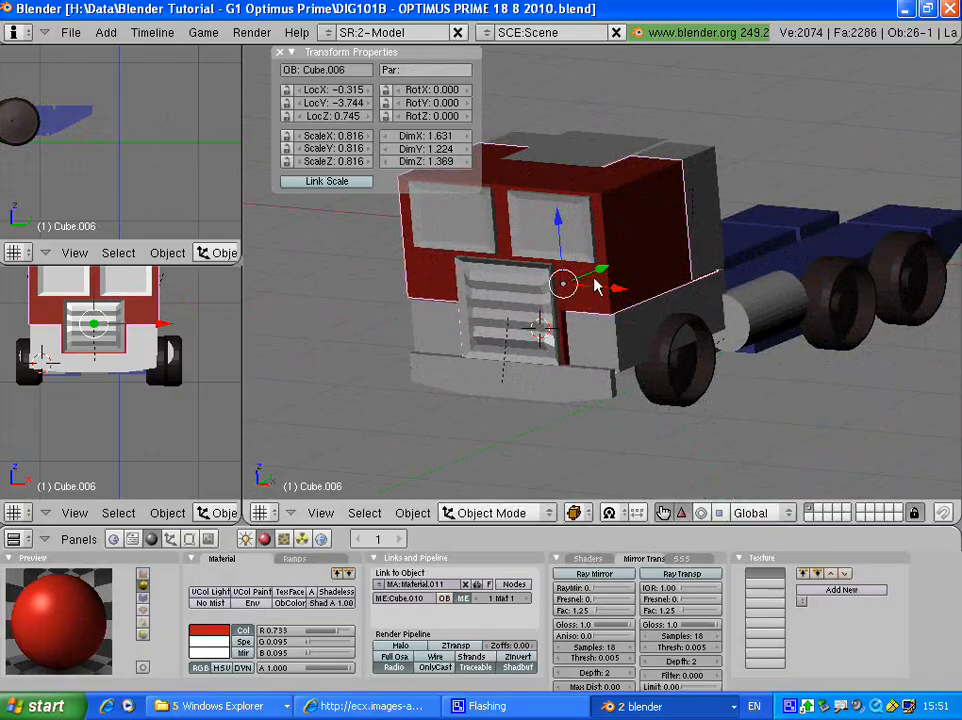